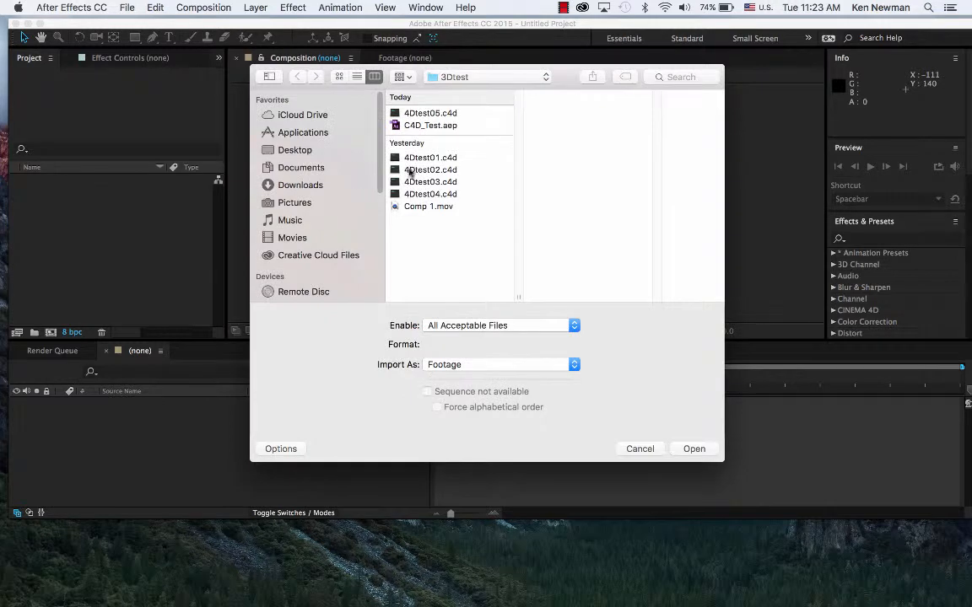
Import explosion1.mov and explosion2.mov as footage from Documents > _myCourses > COM1123_IntroMediaTech > vfx > explosion
click(301, 167)
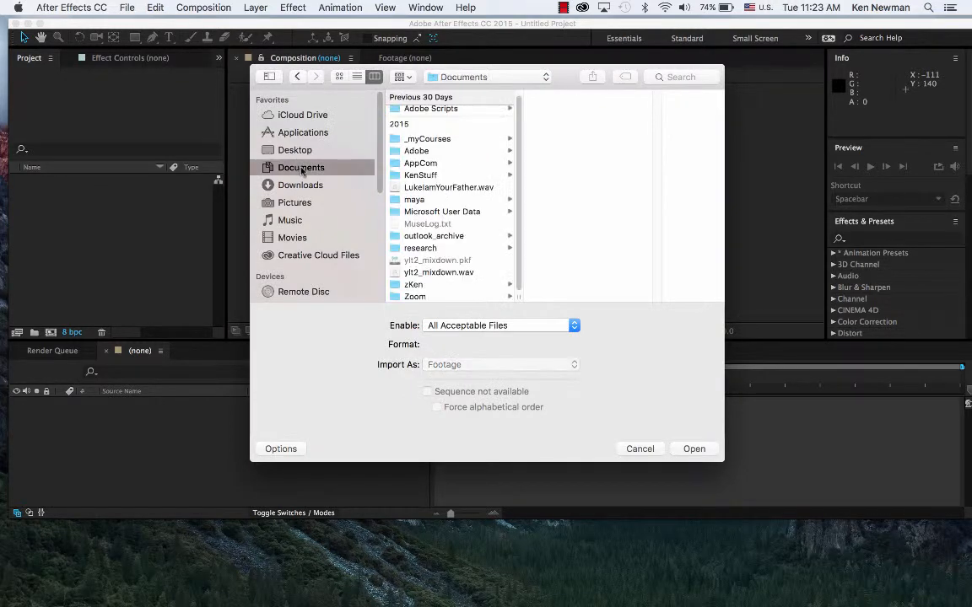
scroll(446, 139, up, 1)
click(439, 144)
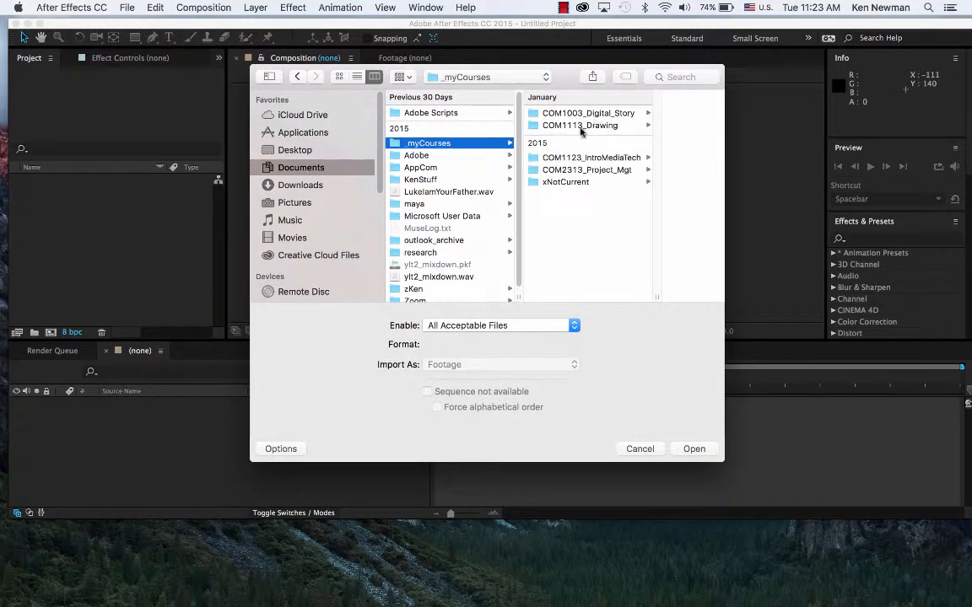
click(589, 158)
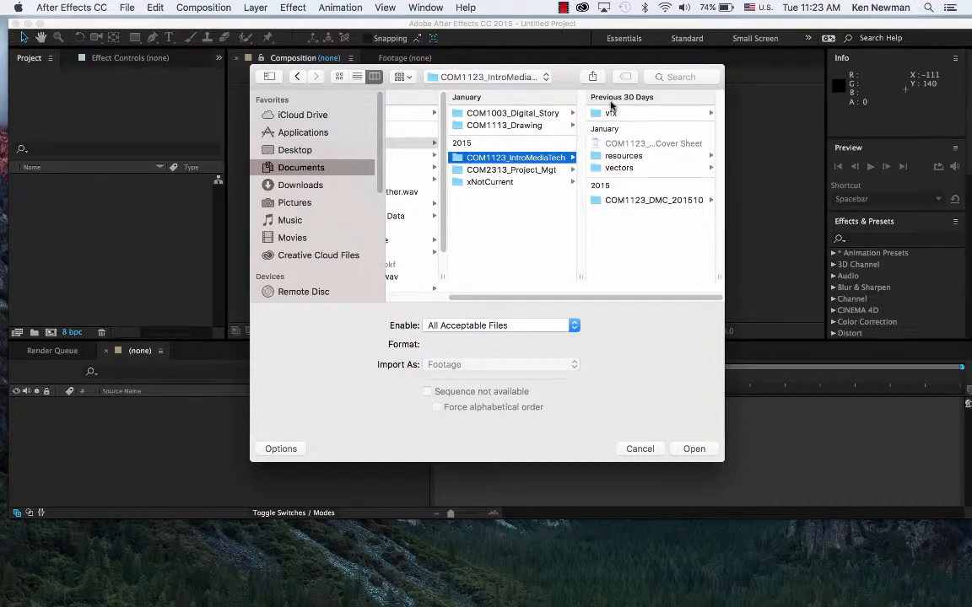
click(617, 114)
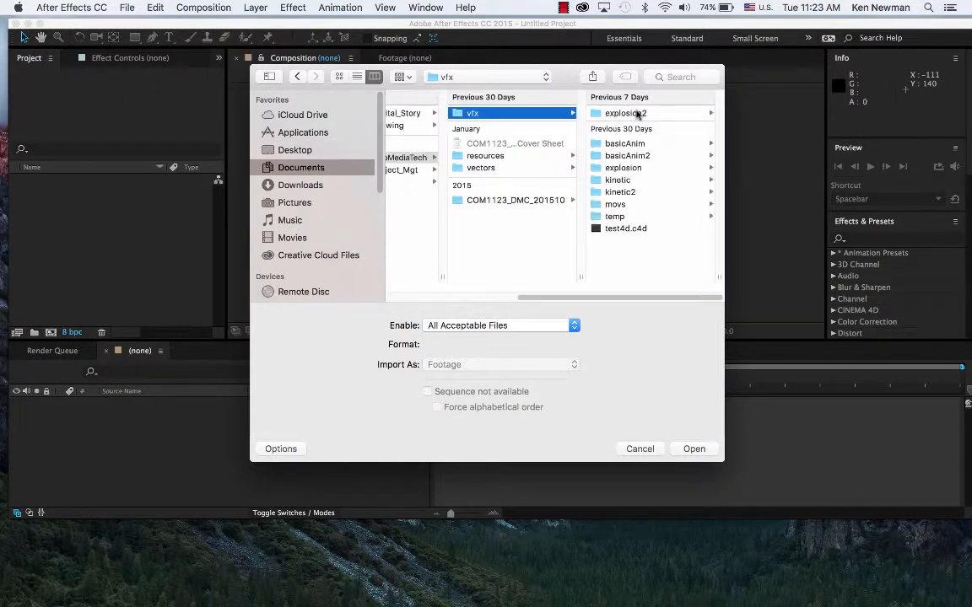
click(622, 168)
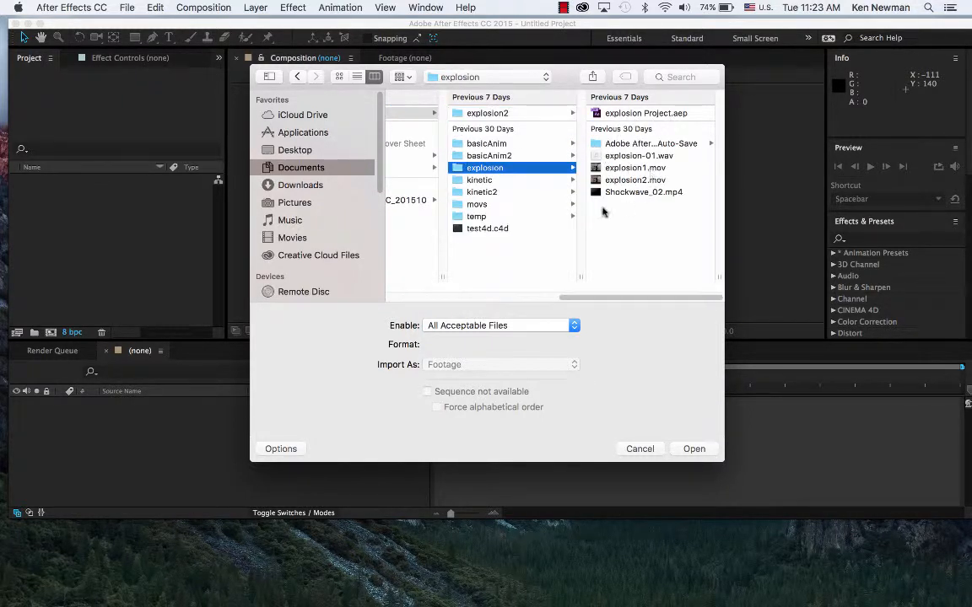
click(640, 181)
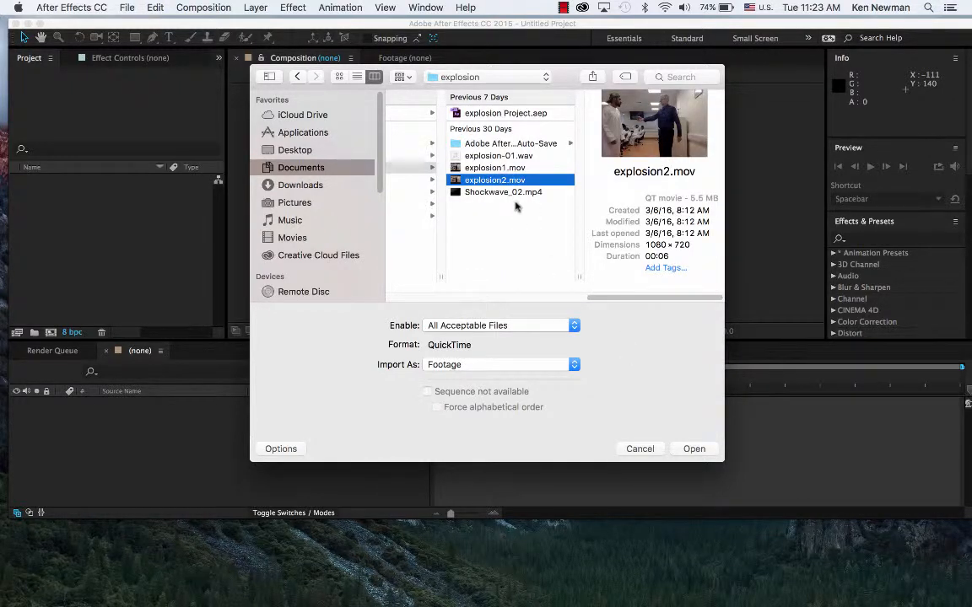
shift+click(504, 168)
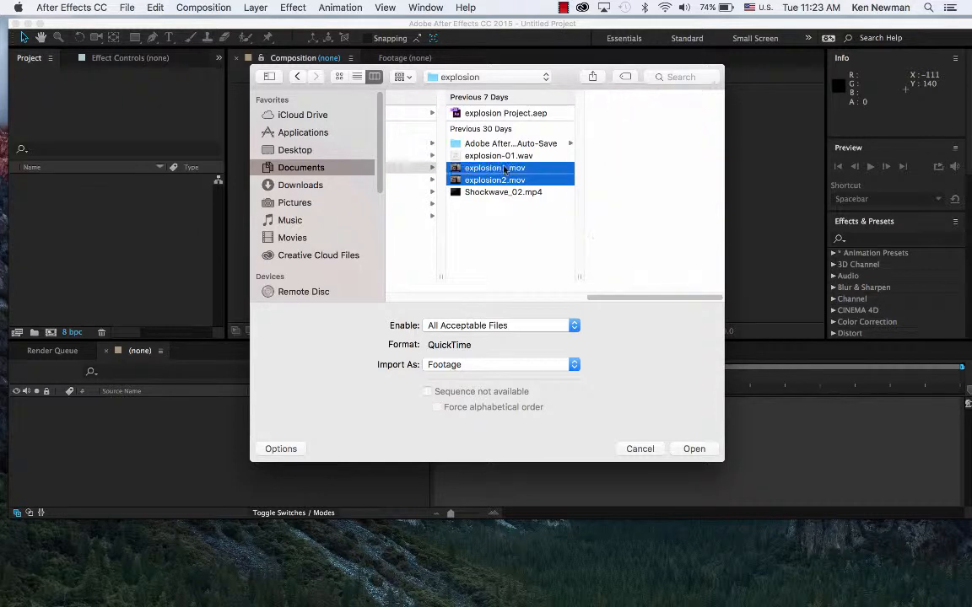
click(701, 450)
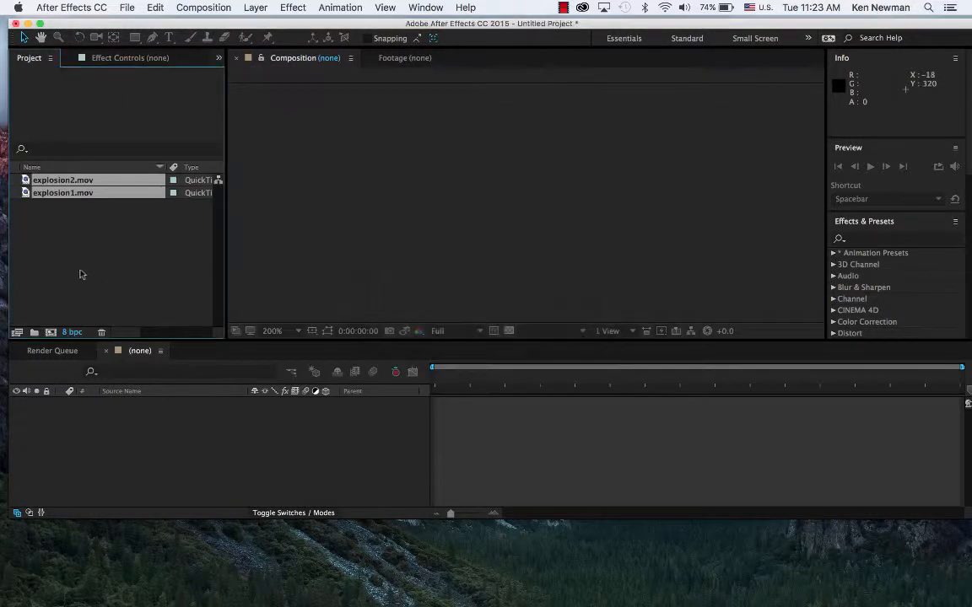
click(84, 219)
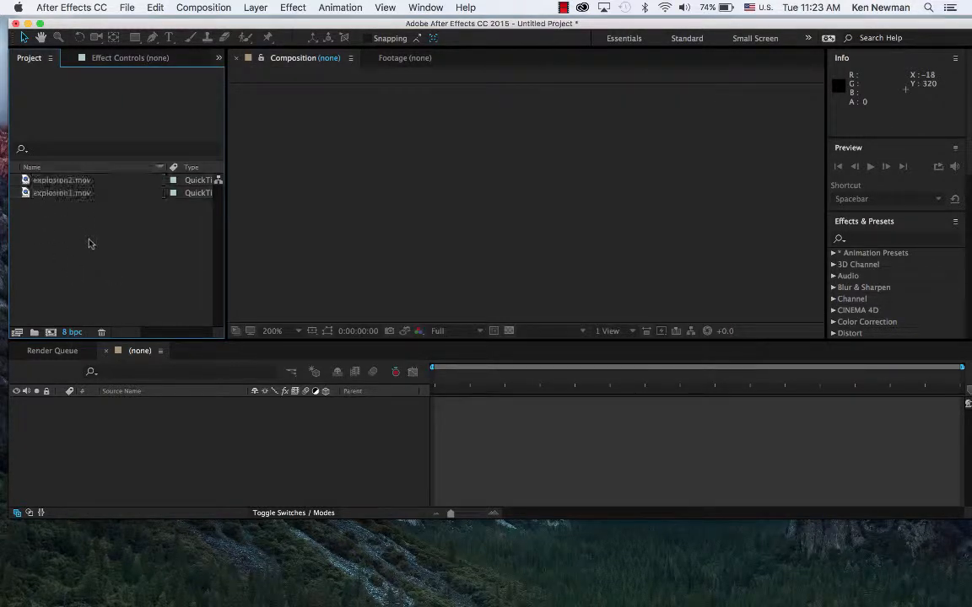
Create a composition from explosion1.mov and add explosion2.mov as a layer beneath it
click(71, 195)
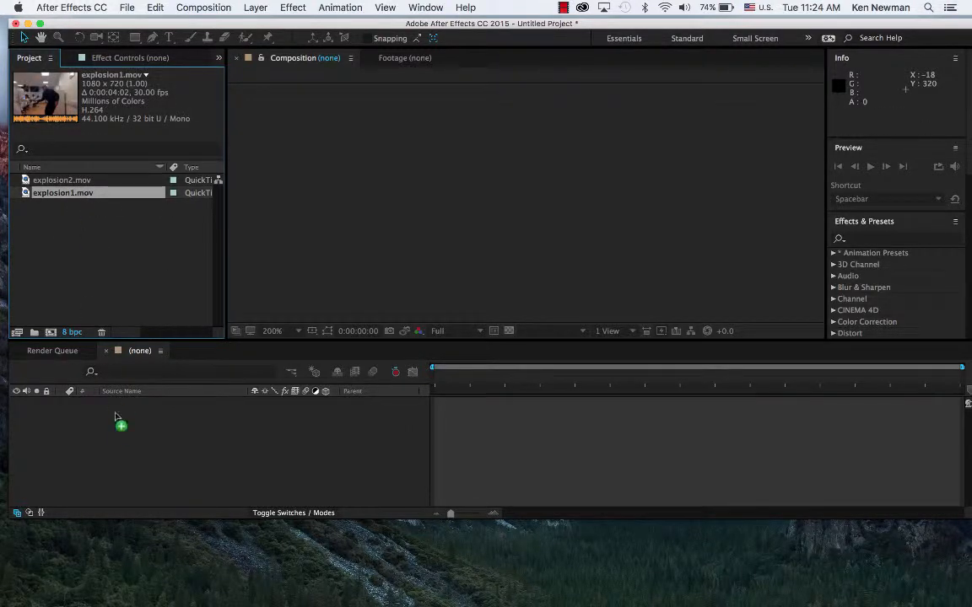
drag(116, 416, 119, 422)
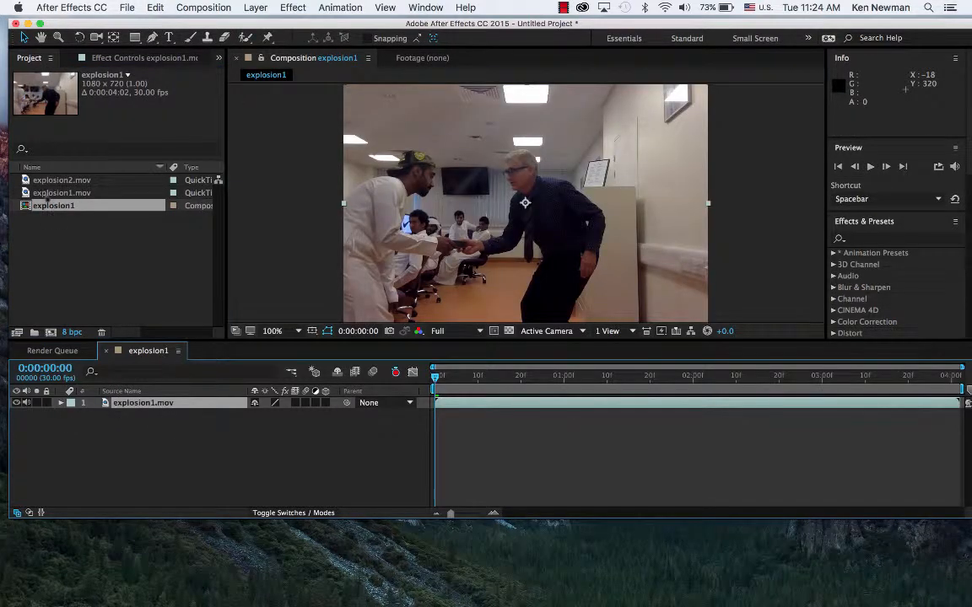
drag(60, 211, 117, 427)
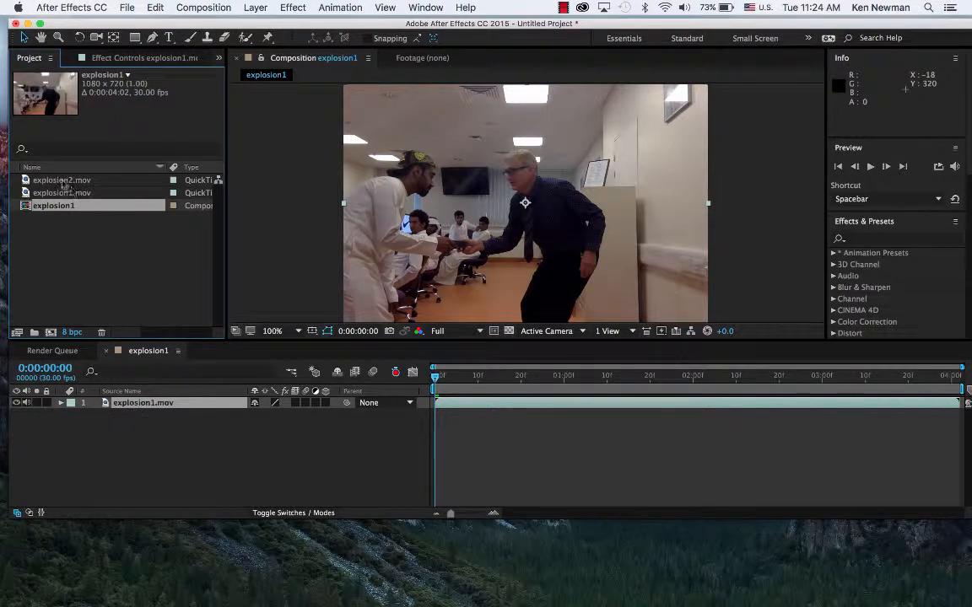
drag(65, 181, 142, 424)
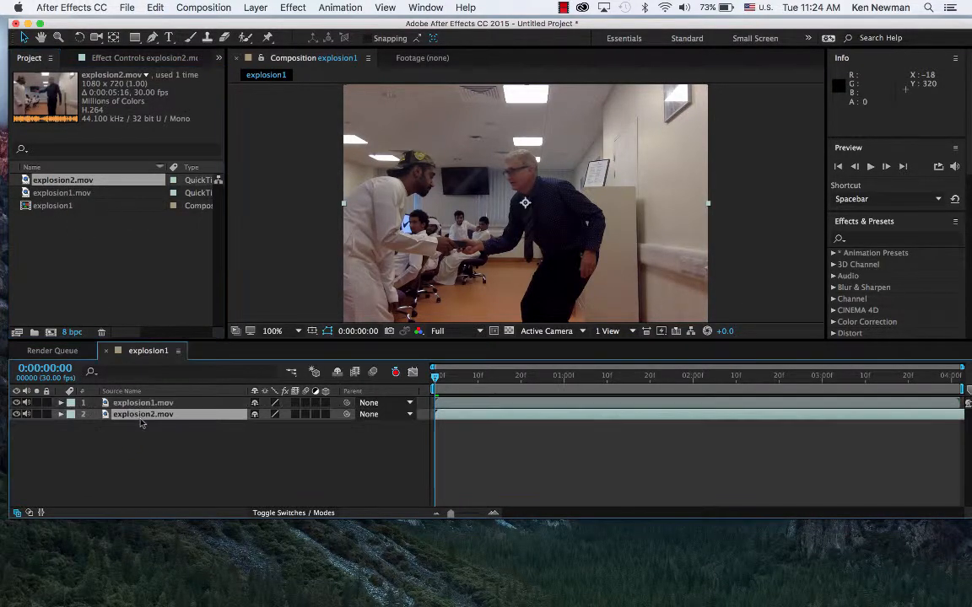
Scrub through explosion1.mov, hide its layer, and scrub through explosion2.mov underneath
click(162, 407)
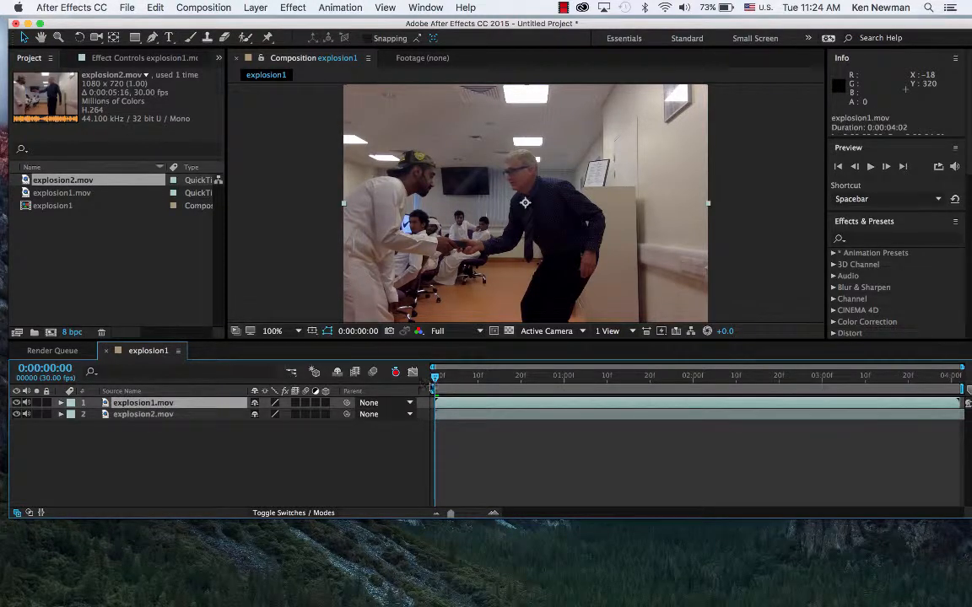
drag(438, 379, 872, 377)
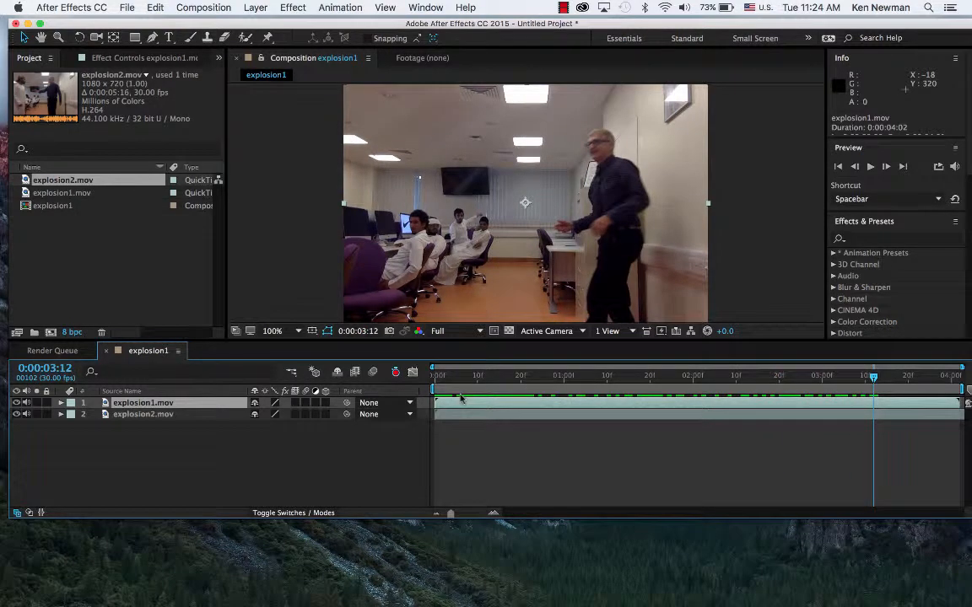
click(16, 403)
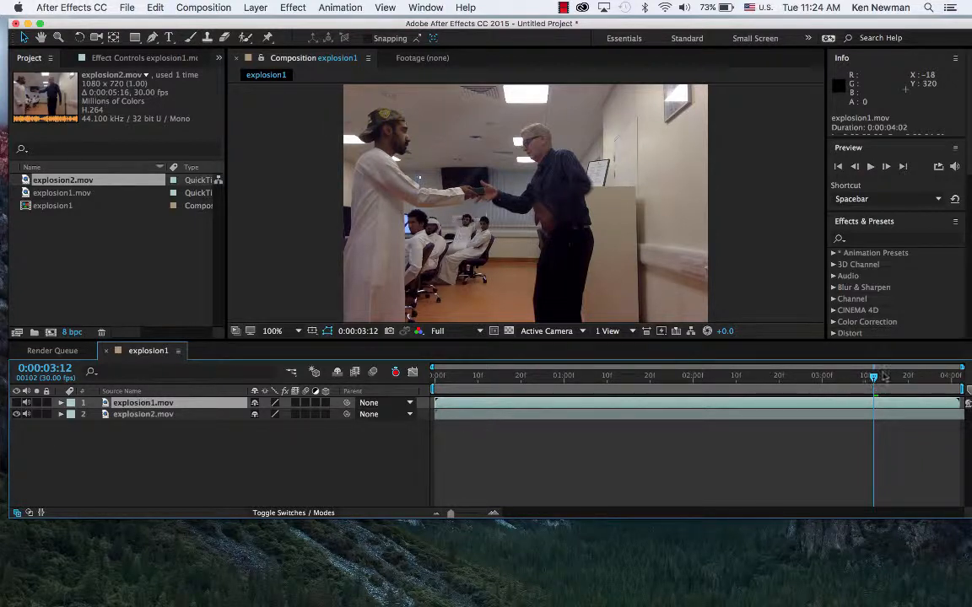
drag(874, 380, 684, 398)
Set the explosion1 composition's duration to 0:00:10:00
click(206, 9)
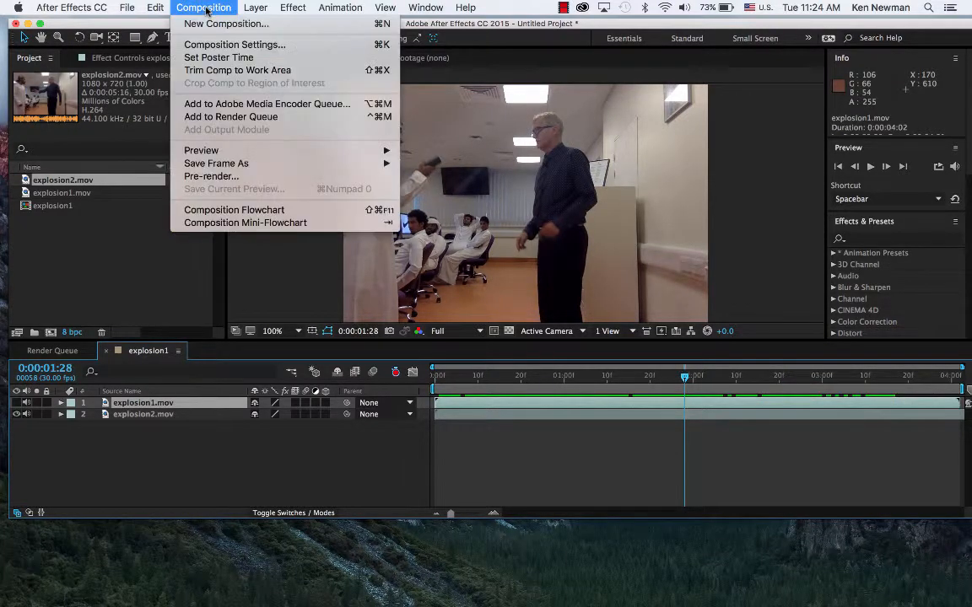
click(215, 45)
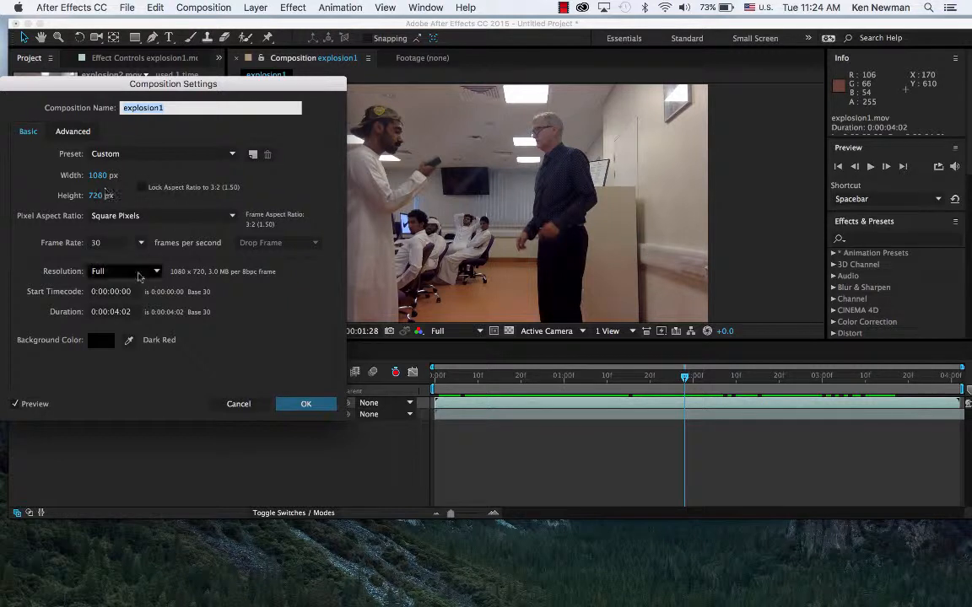
click(119, 314)
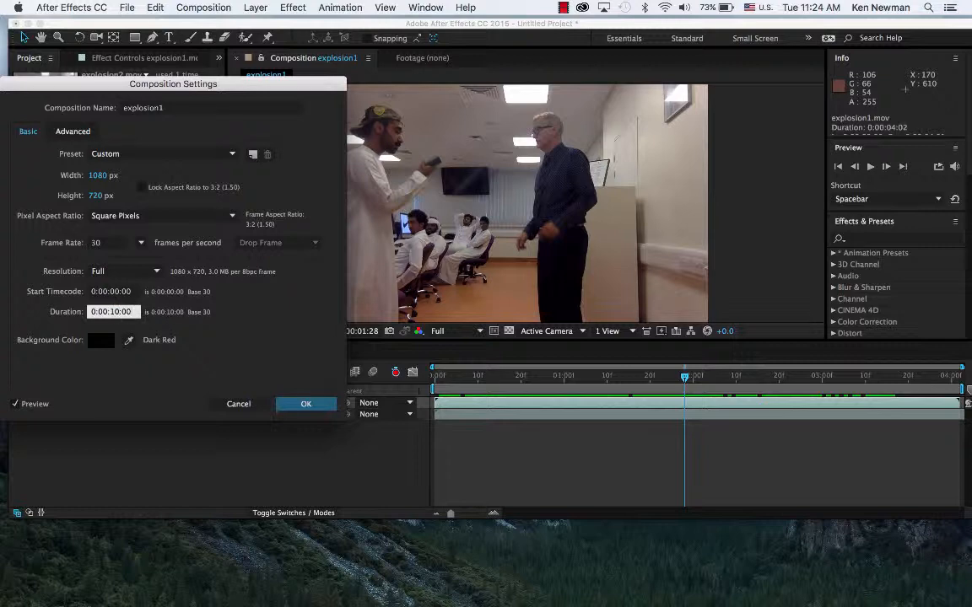
key(Return)
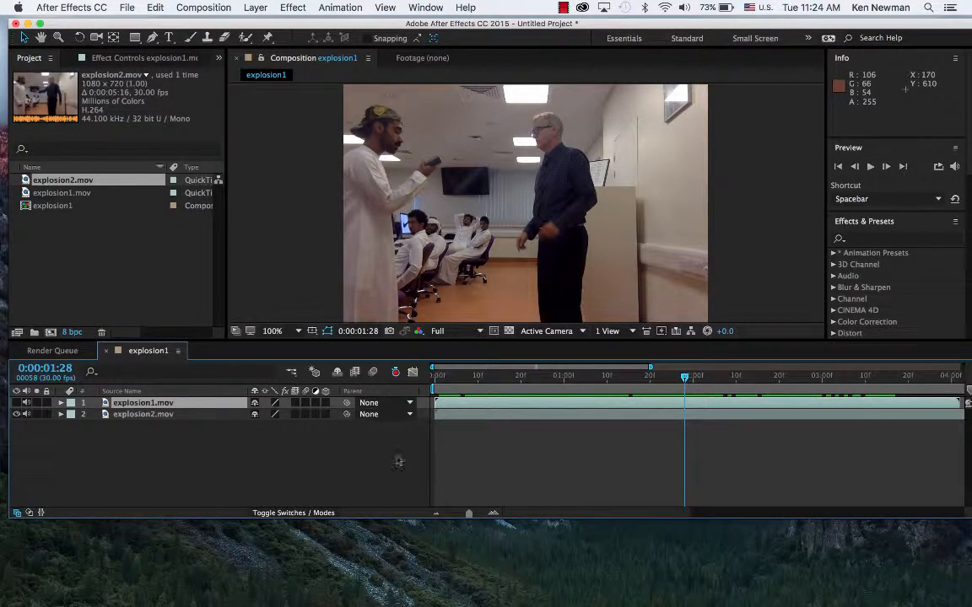
Move the explosion1.mov layer along the timeline so it starts after the end of explosion2.mov
drag(470, 514, 452, 514)
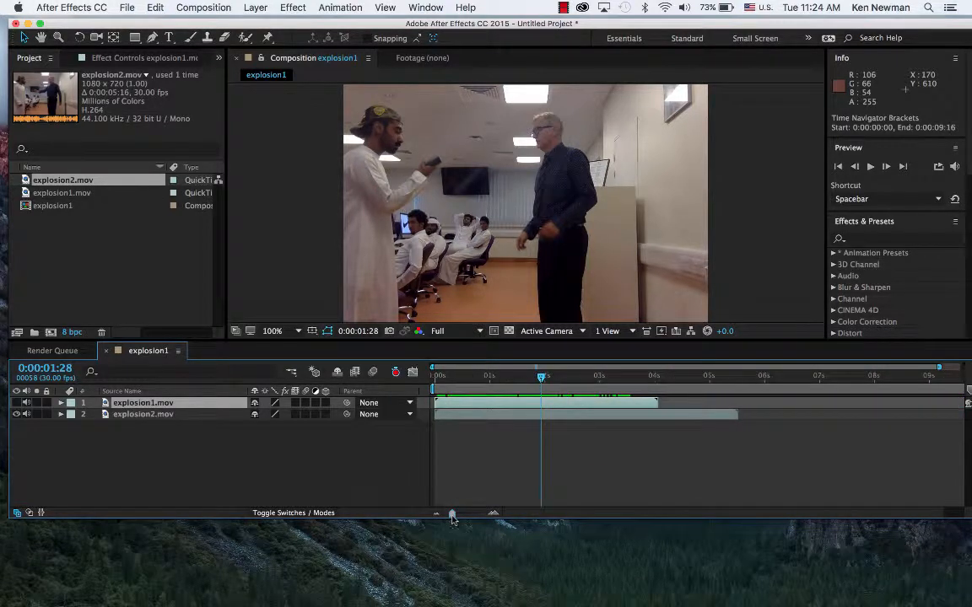
drag(451, 408, 677, 405)
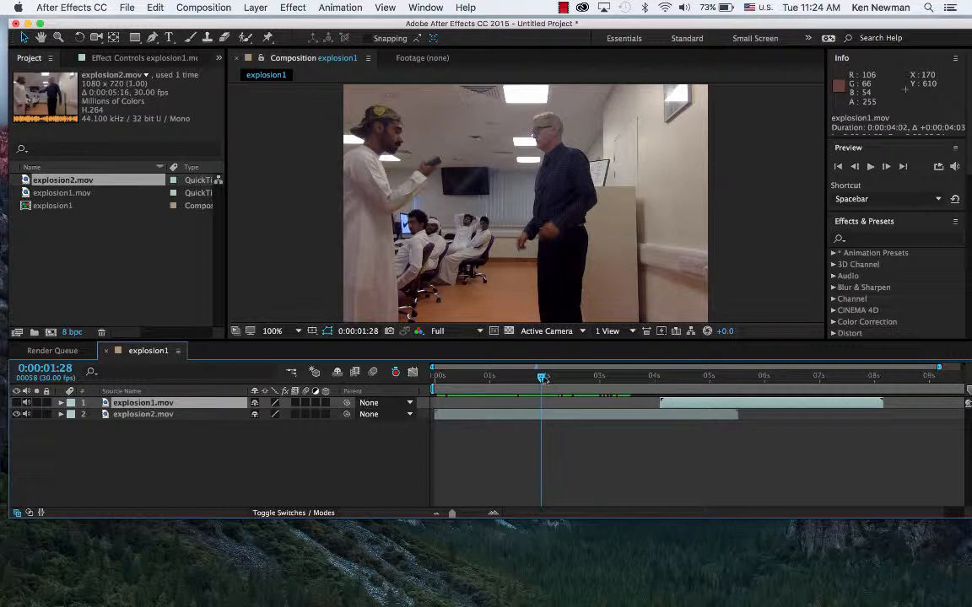
drag(542, 379, 656, 393)
drag(715, 408, 807, 406)
Trim the end of explosion2.mov to 0:00:03:25 and move explosion1.mov back to start at about 4 seconds
mouse_move(650, 384)
mouse_down()
mouse_move(587, 382)
mouse_move(645, 379)
mouse_up()
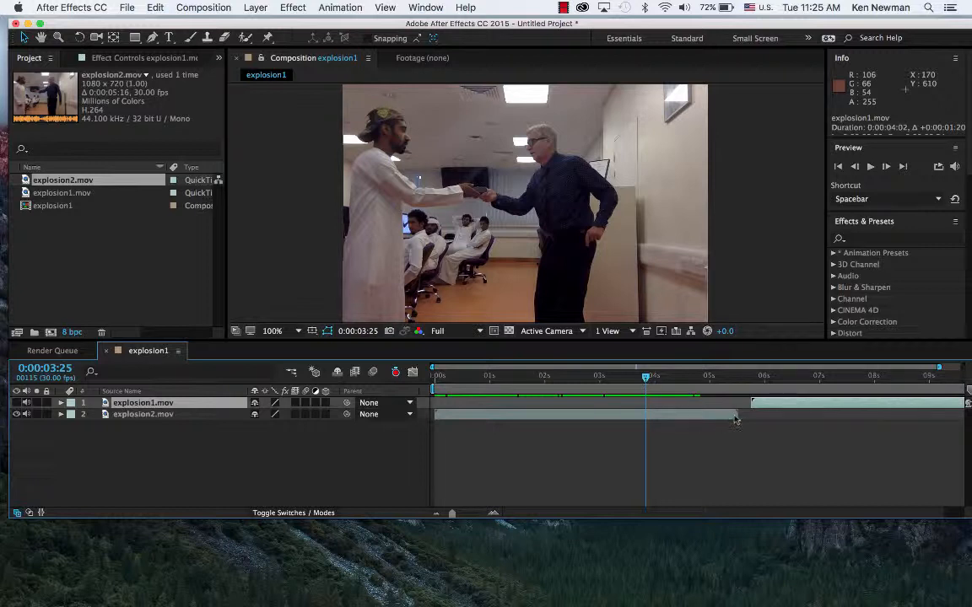
drag(737, 414, 643, 412)
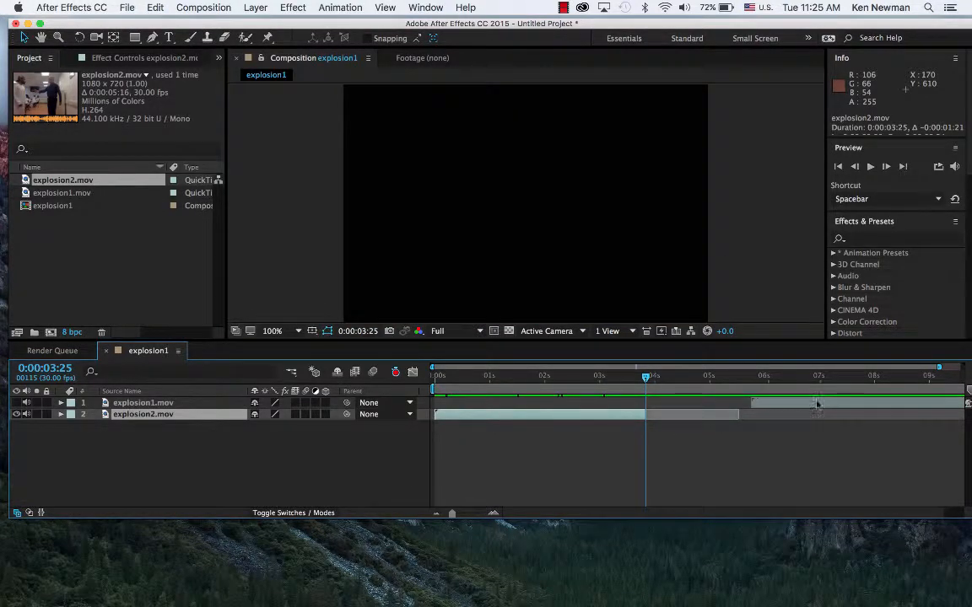
drag(816, 405, 720, 405)
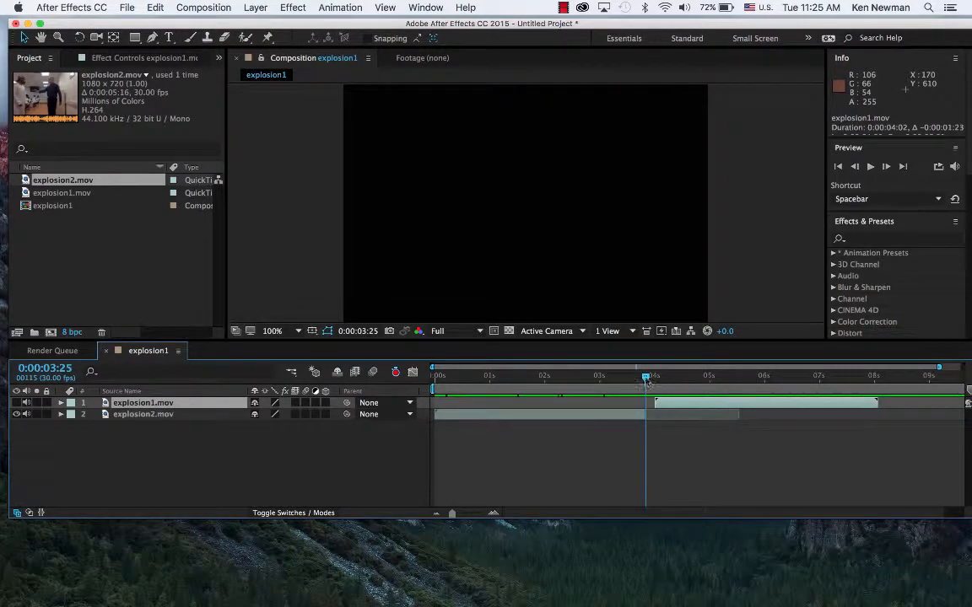
Make the explosion1.mov layer visible again and scrub through its clip to 0:00:06:01
drag(647, 382, 721, 385)
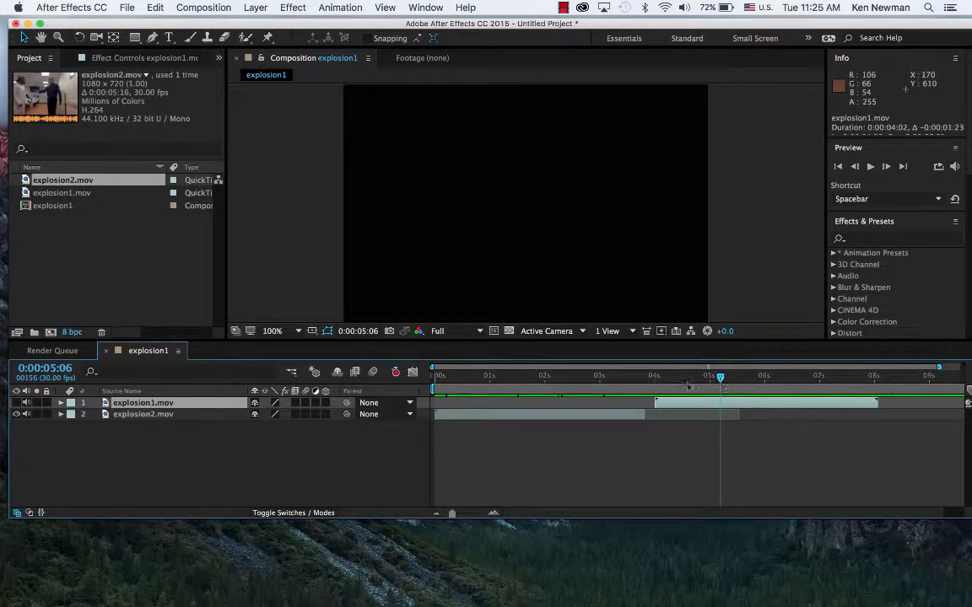
click(17, 403)
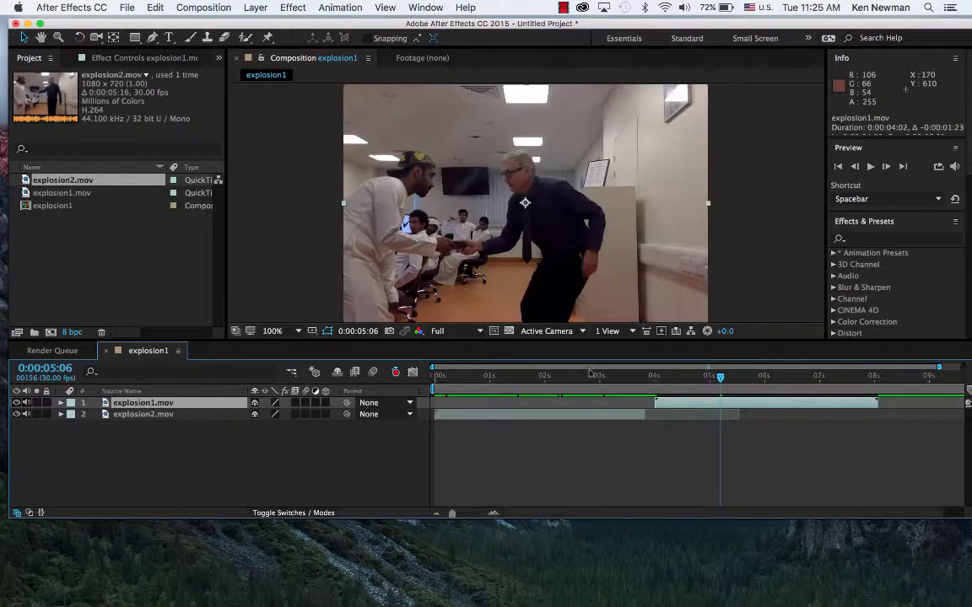
drag(720, 379, 767, 380)
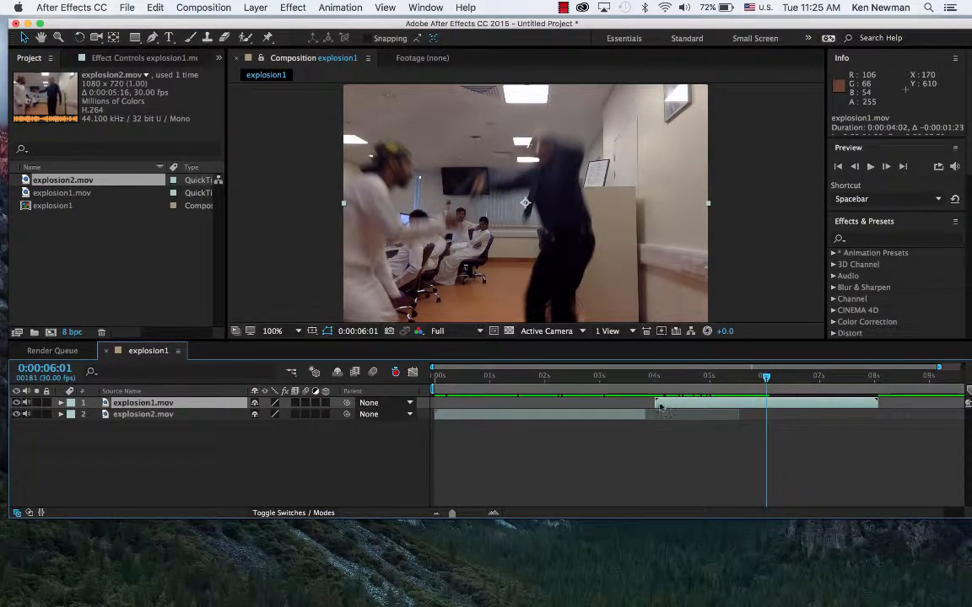
Trim the start of explosion1.mov to a duration of 0:00:02:02 and align it with the trimmed end of explosion2.mov
mouse_move(656, 402)
mouse_down()
mouse_move(793, 403)
mouse_move(693, 405)
mouse_move(693, 378)
mouse_move(518, 378)
mouse_move(667, 382)
mouse_move(761, 402)
mouse_move(618, 394)
mouse_move(711, 395)
mouse_move(646, 395)
mouse_move(693, 404)
mouse_move(668, 405)
mouse_up()
key(space)
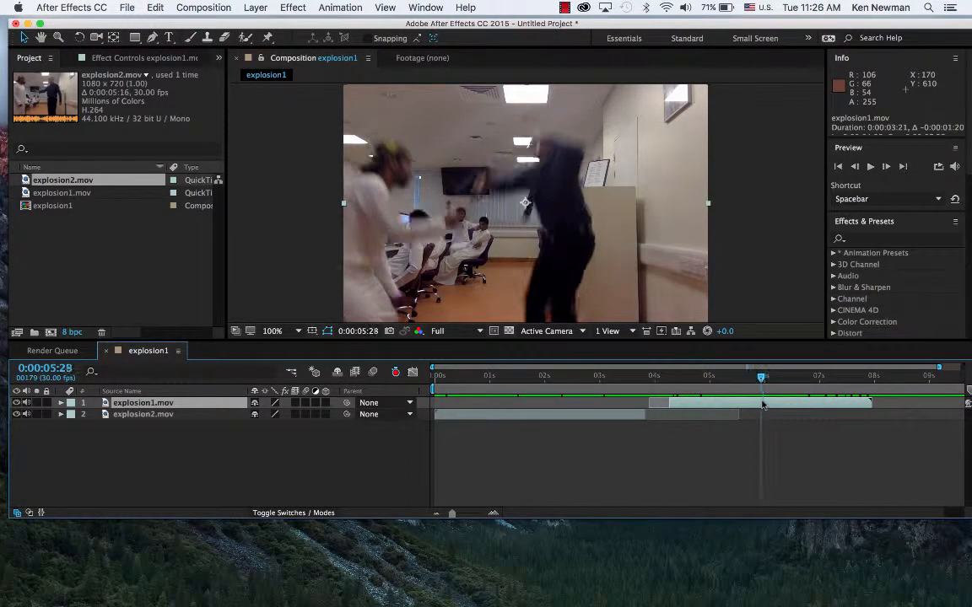
drag(761, 405, 759, 405)
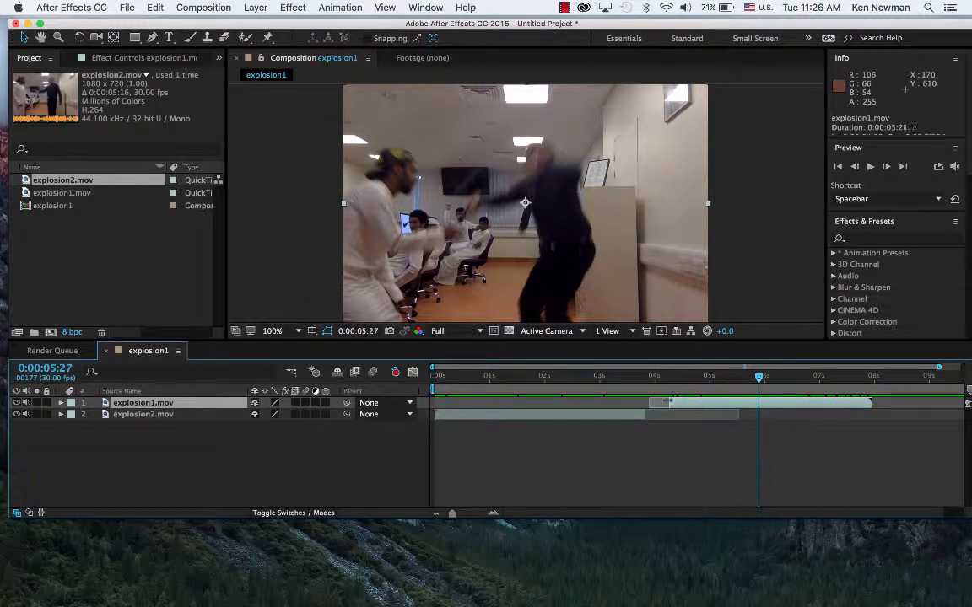
drag(670, 403, 689, 402)
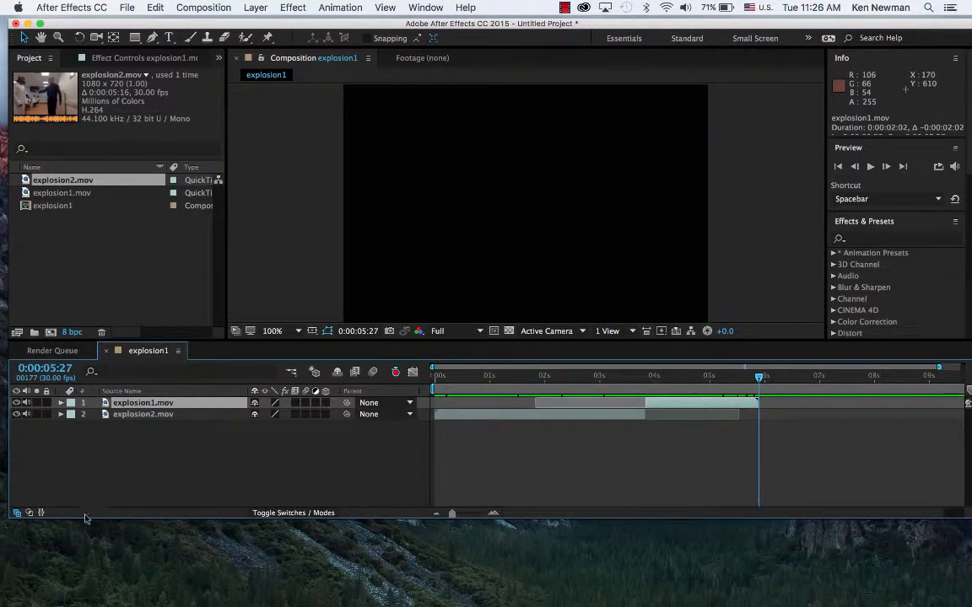
click(565, 8)
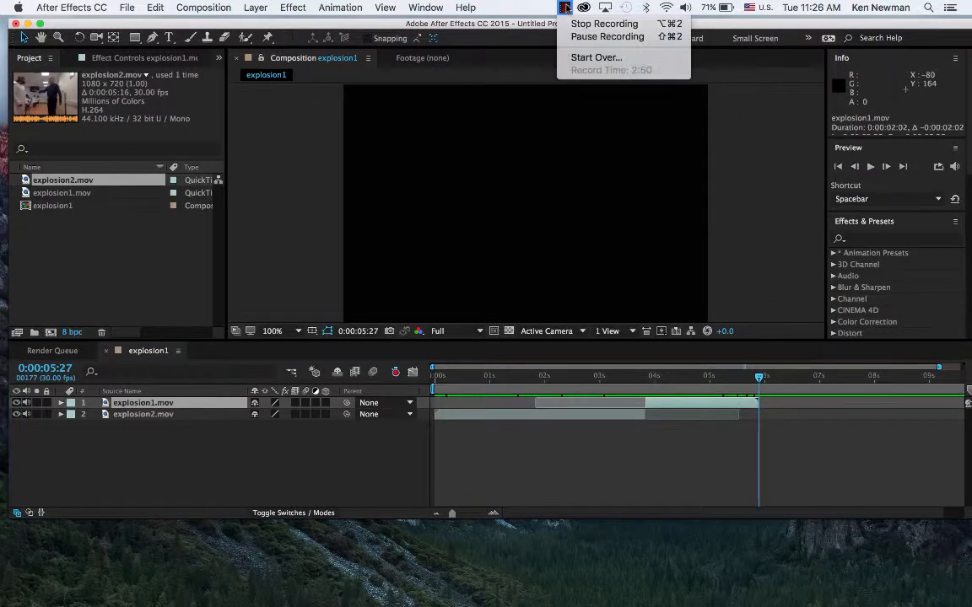
click(596, 26)
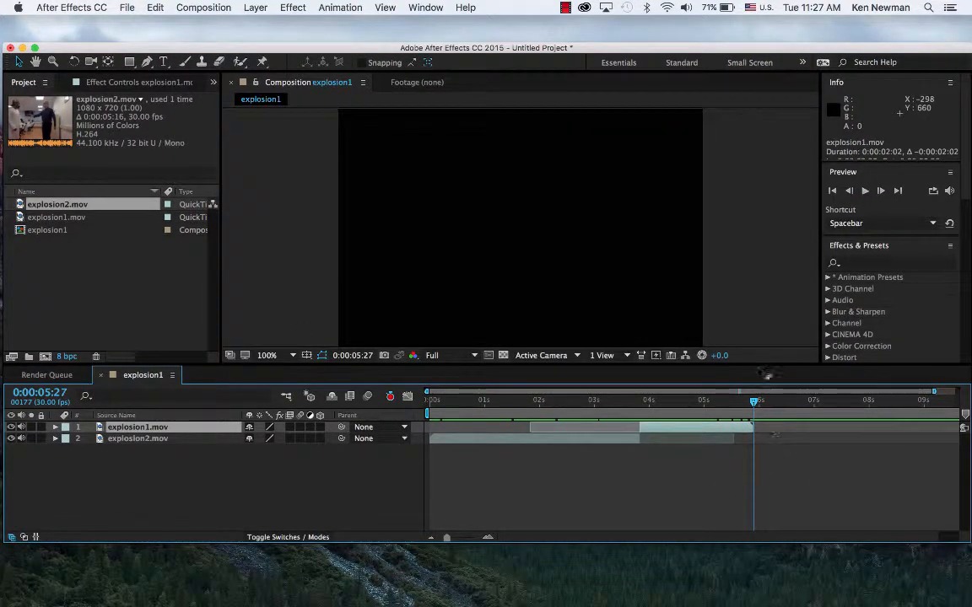
At 0:00:03:24, create a new 1080 x 720 px solid layer coloured pale pink, FDE4E6
drag(753, 403, 639, 405)
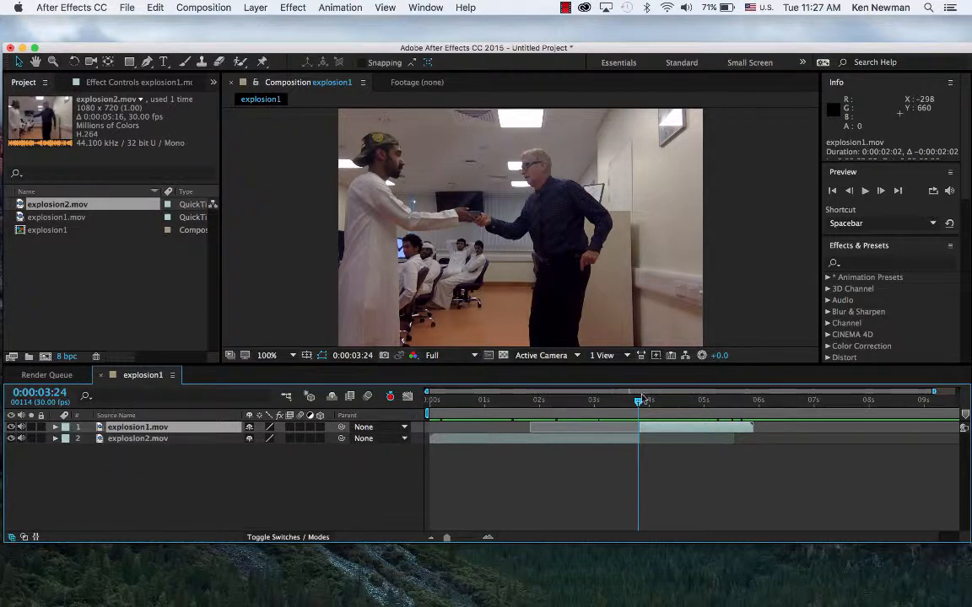
click(255, 7)
mouse_move(263, 27)
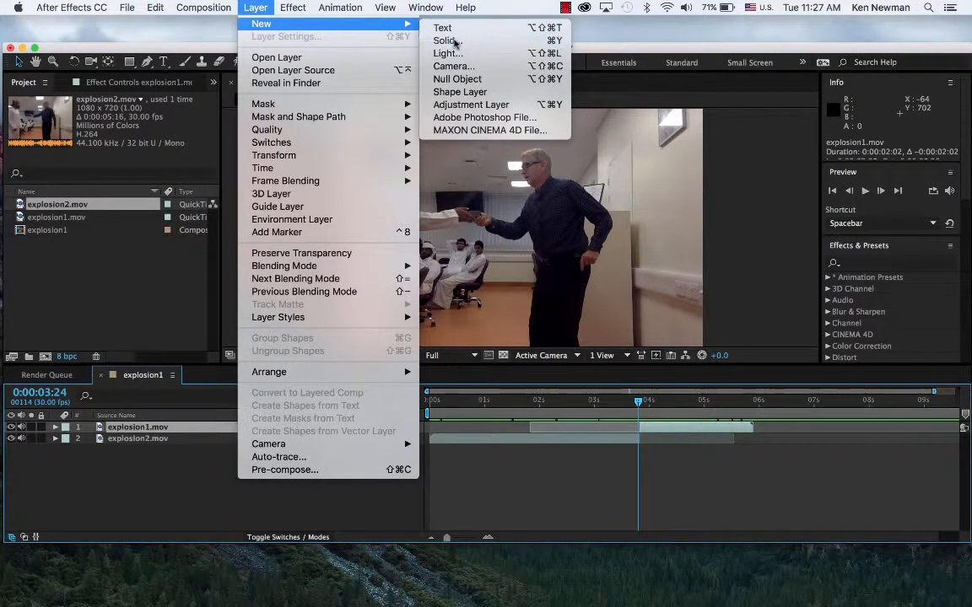
click(453, 41)
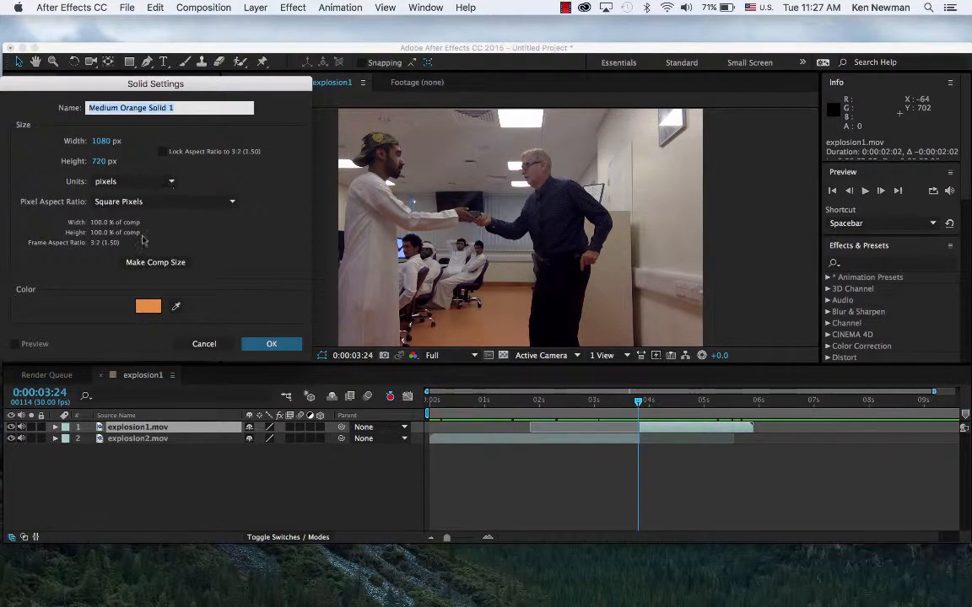
click(148, 306)
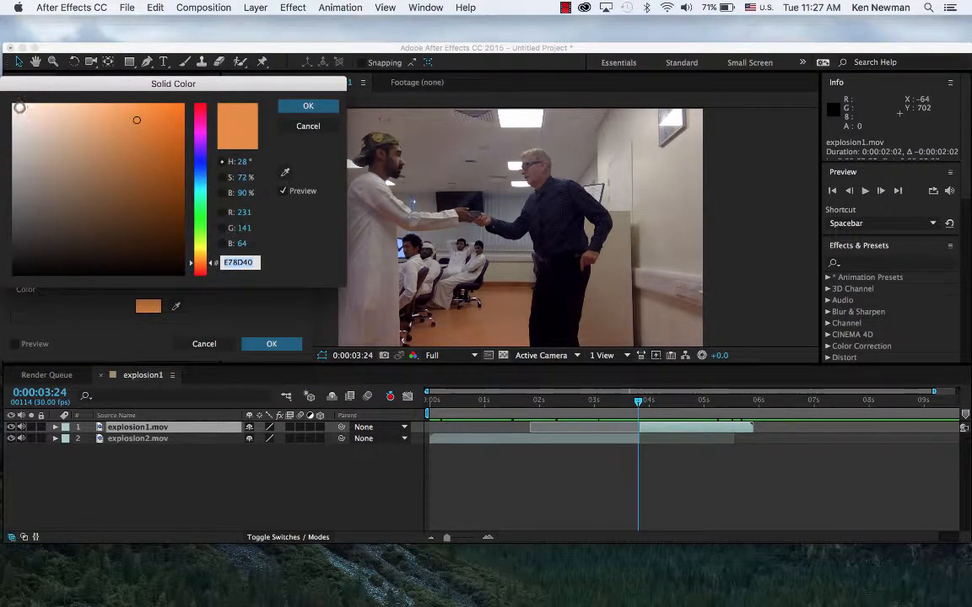
click(18, 106)
drag(16, 106, 29, 105)
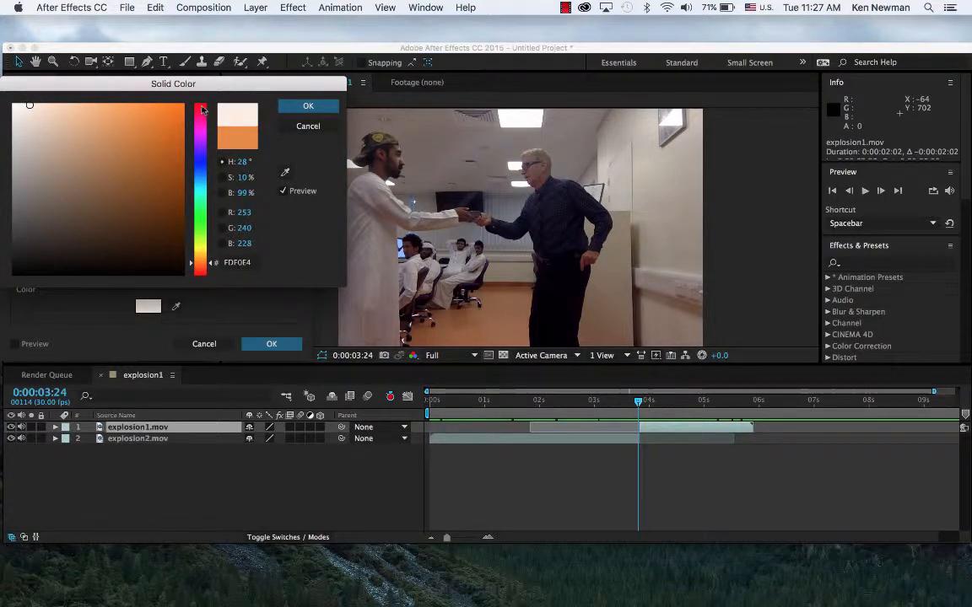
click(202, 108)
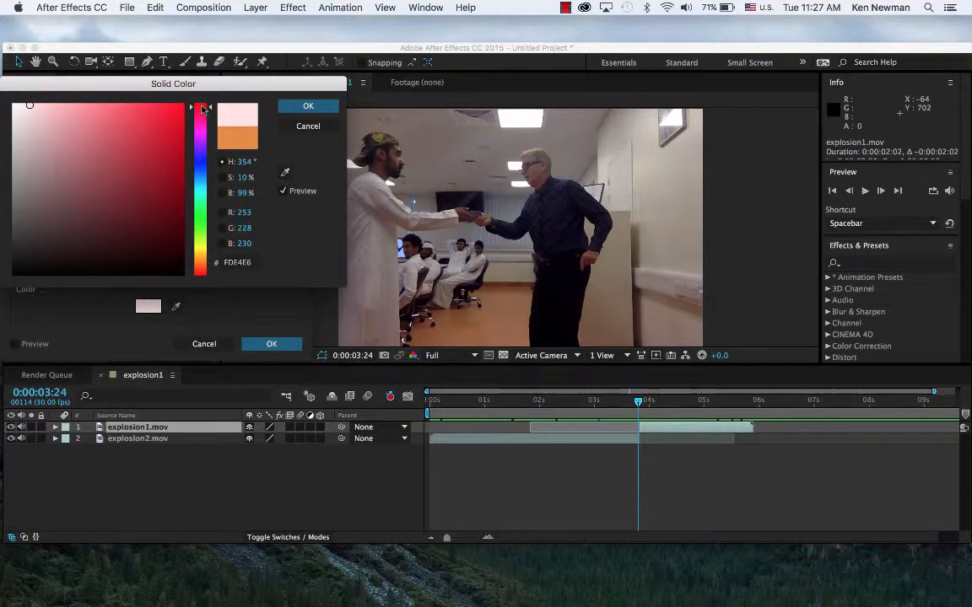
click(308, 106)
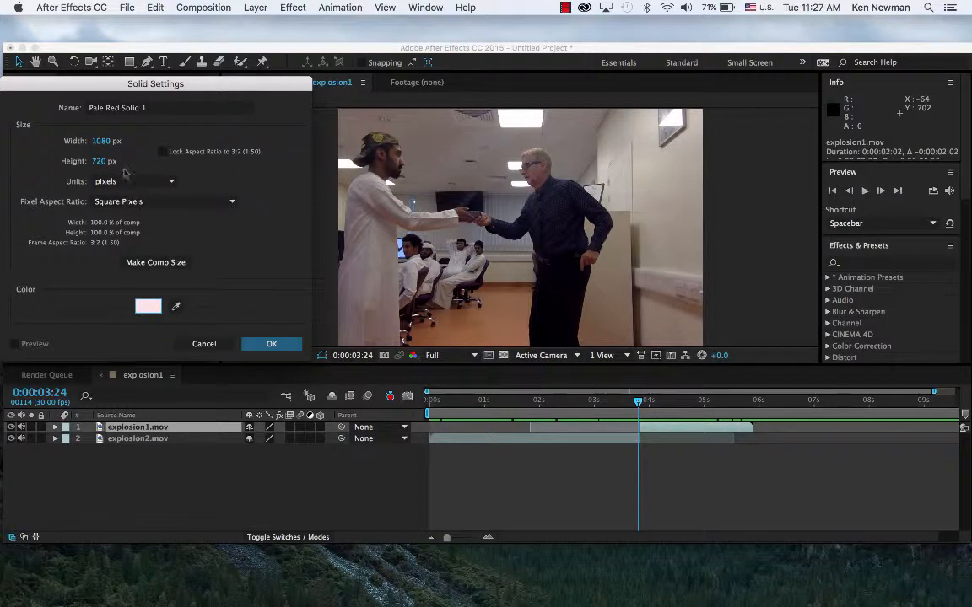
click(272, 344)
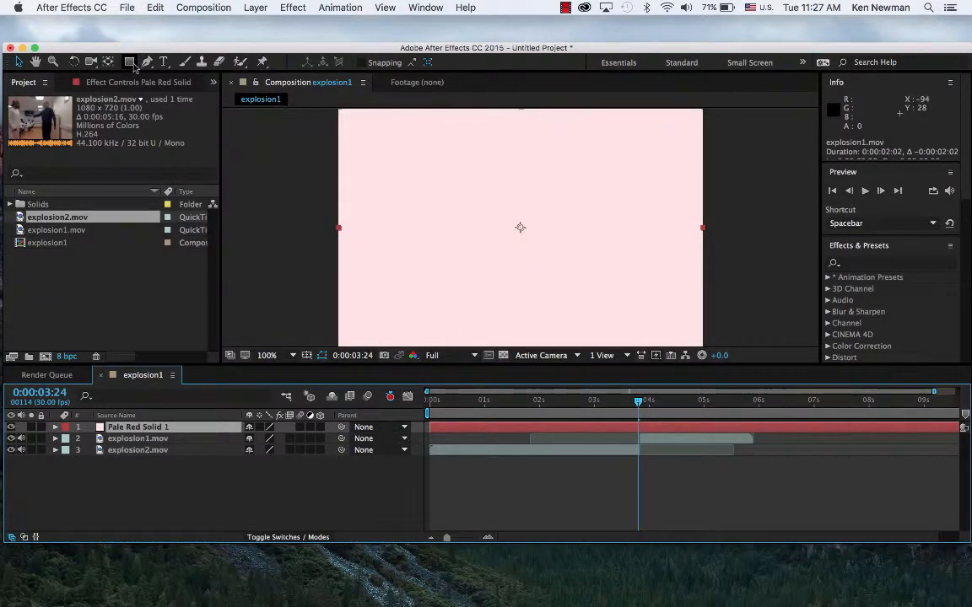
Draw a tilted five-pointed star mask on the solid, starting from the centre of the frame
drag(131, 64, 179, 124)
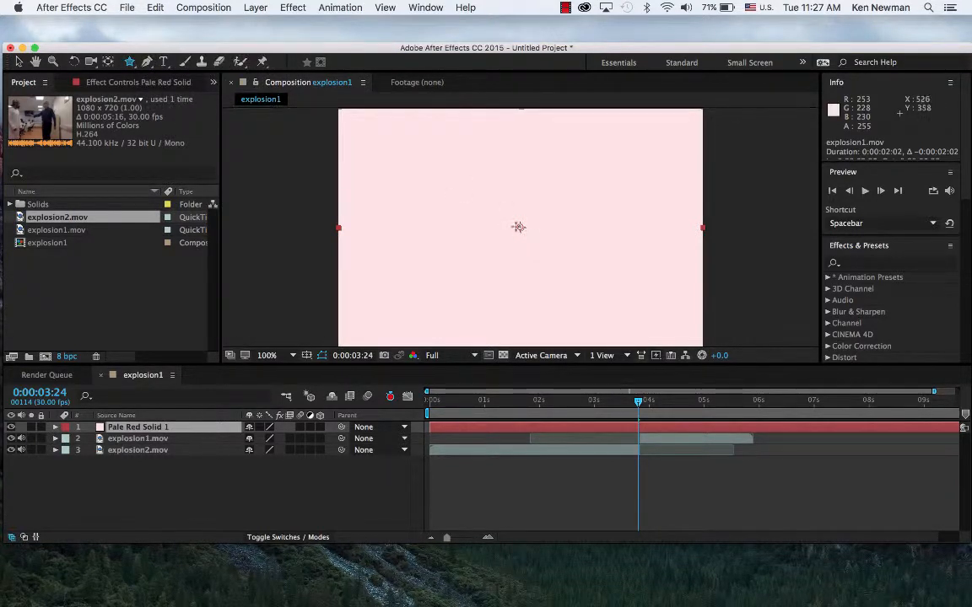
drag(520, 226, 492, 174)
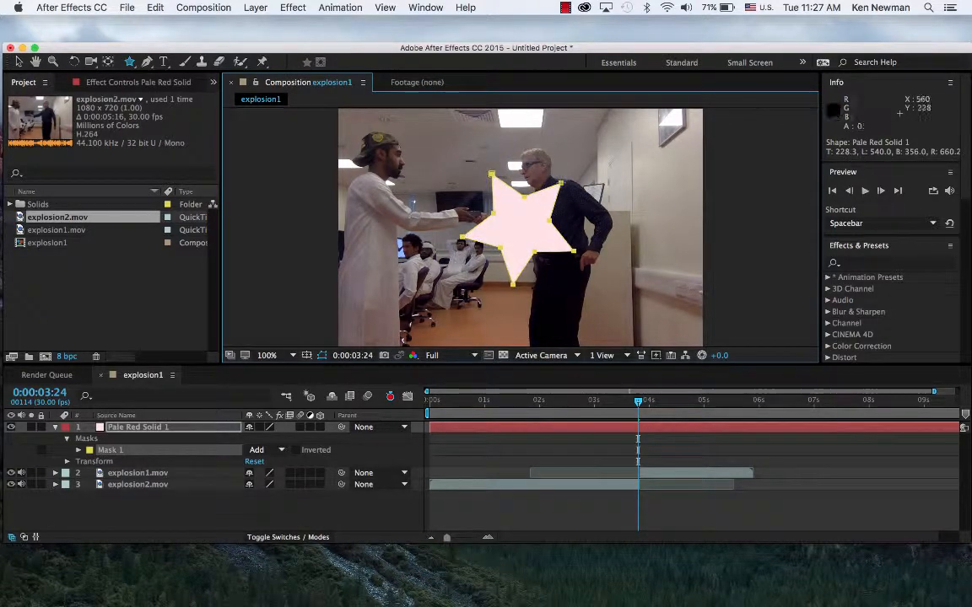
key(v)
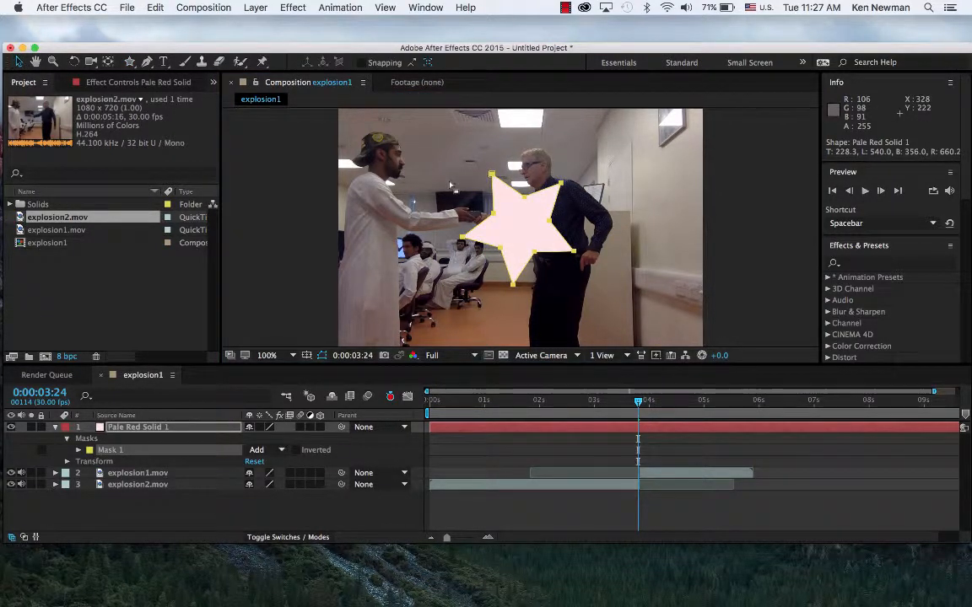
Stretch the star mask's upper-right point up and outward and its lowest point further down
click(561, 183)
click(553, 199)
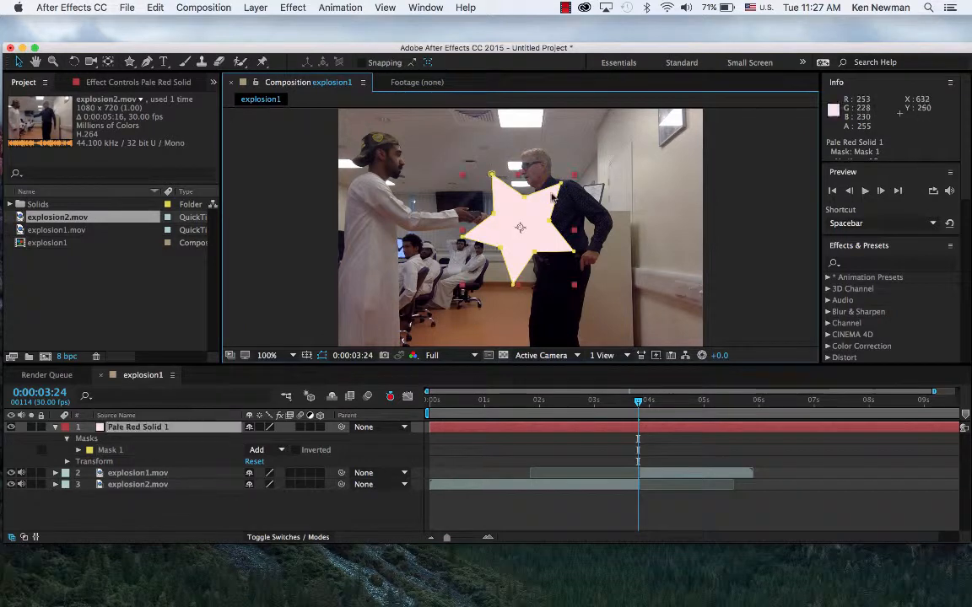
click(561, 184)
drag(561, 184, 579, 166)
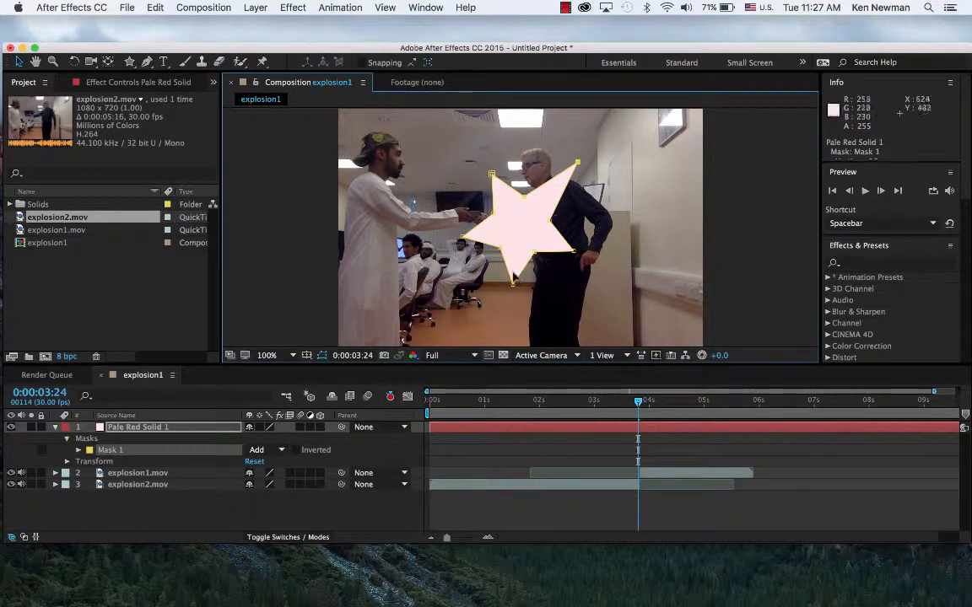
click(512, 285)
drag(512, 287, 511, 307)
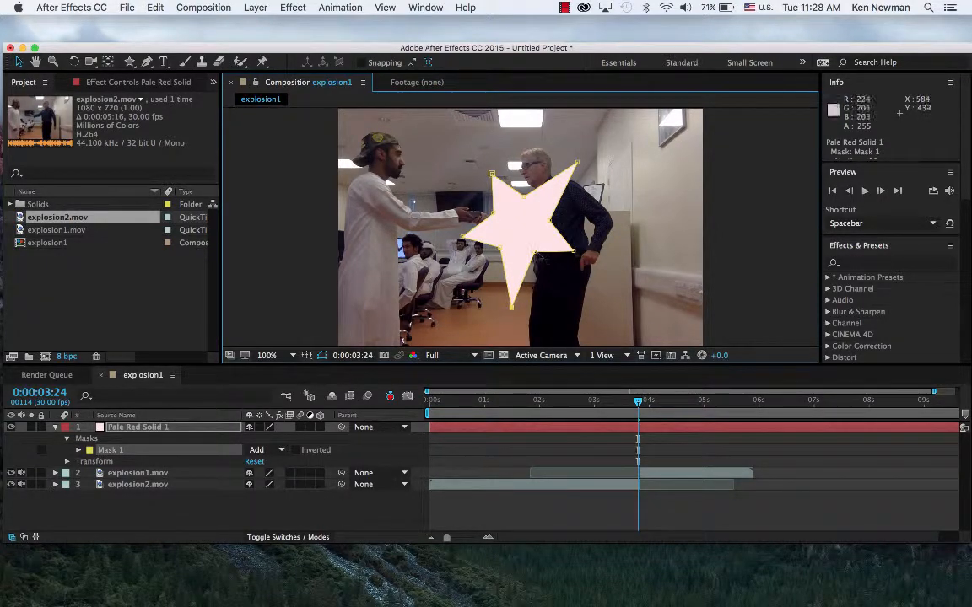
Adjust the inner corners of the star mask to make its arms narrower and more irregular
drag(534, 251, 523, 209)
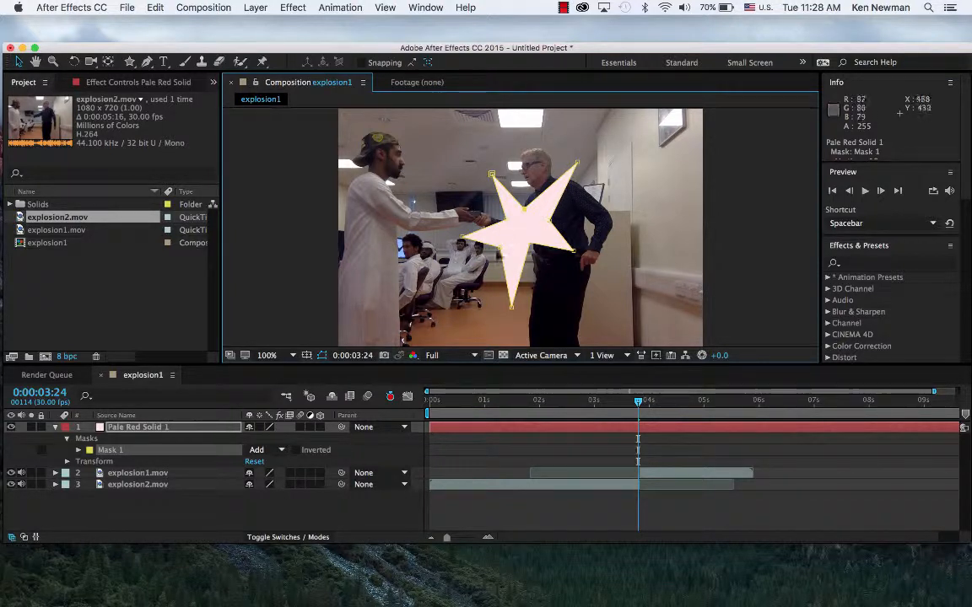
mouse_move(501, 250)
mouse_down()
mouse_move(485, 249)
mouse_move(514, 245)
mouse_up()
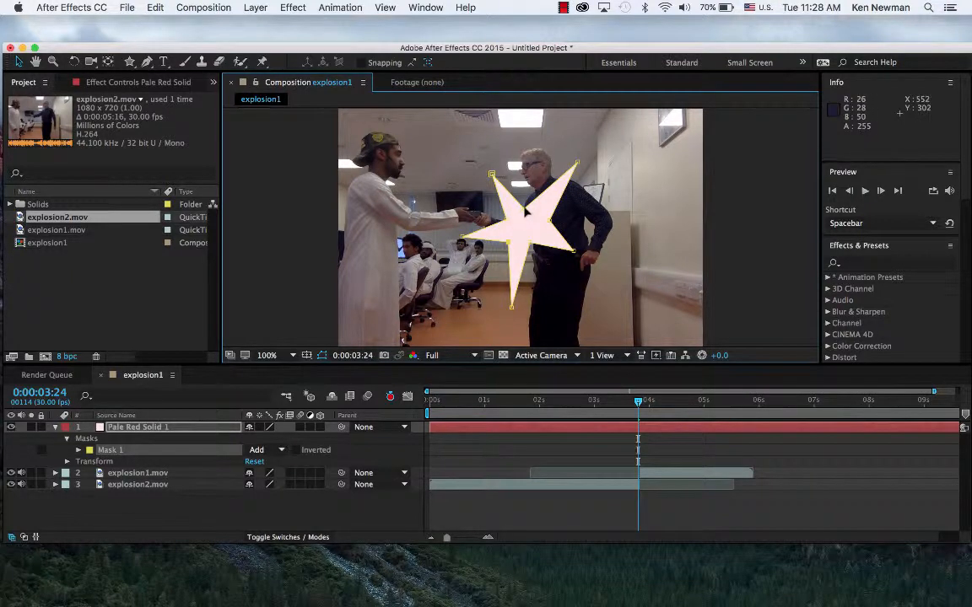
drag(524, 209, 511, 229)
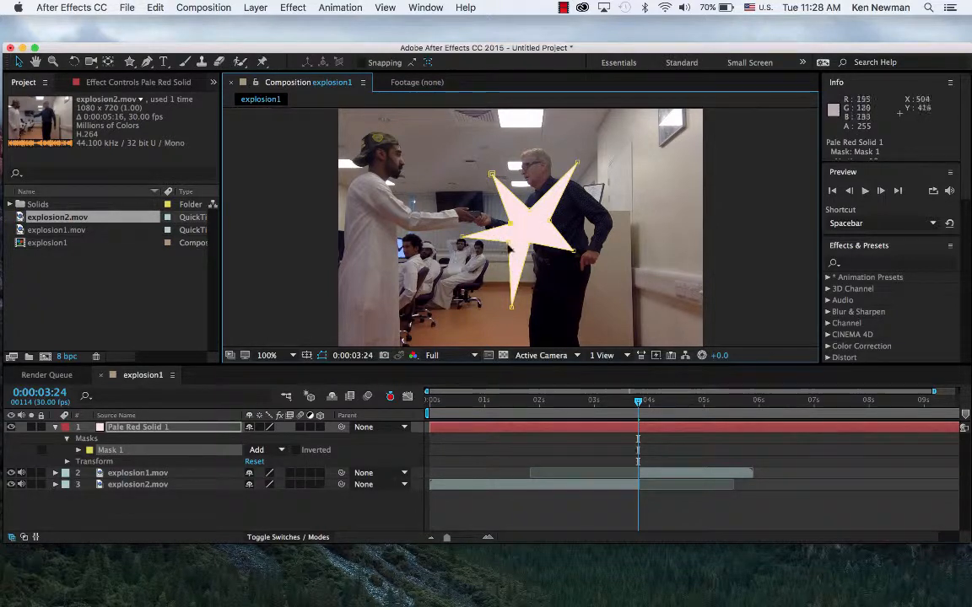
drag(508, 242, 533, 243)
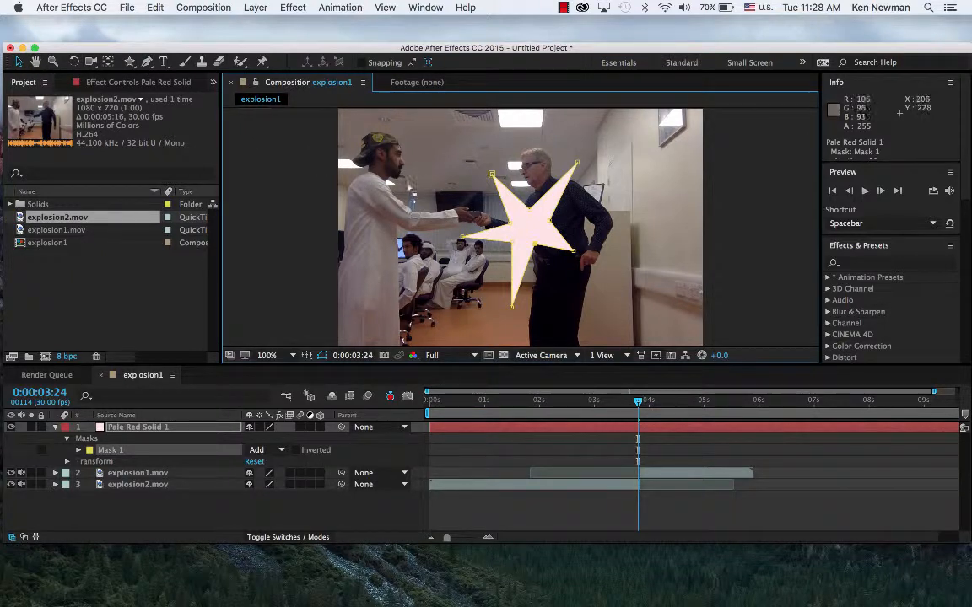
At 0:00:03:21, move the star over the two men's hands at position 396, 322 and scale it to about 27%, 34%
double_click(522, 228)
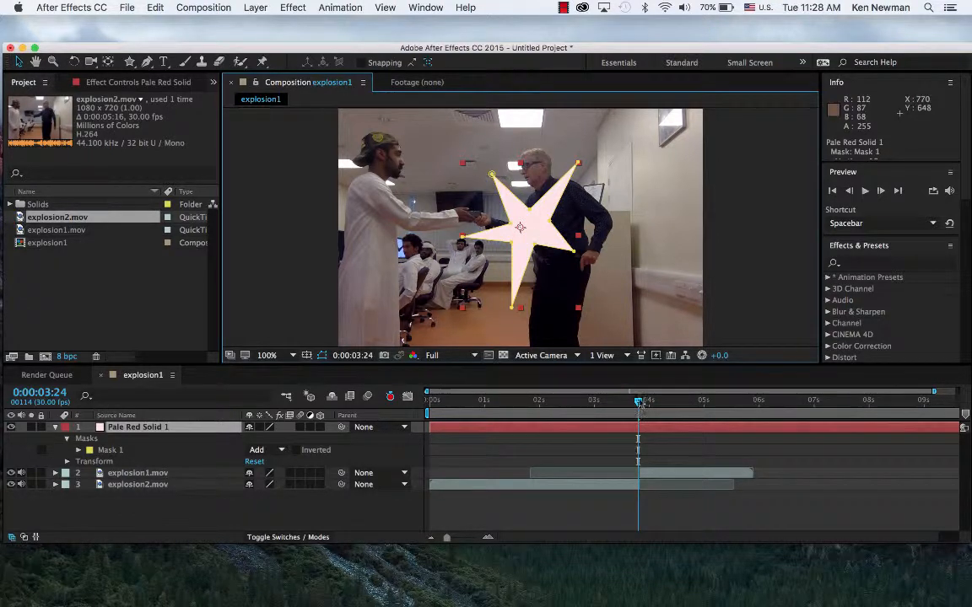
drag(639, 403, 632, 401)
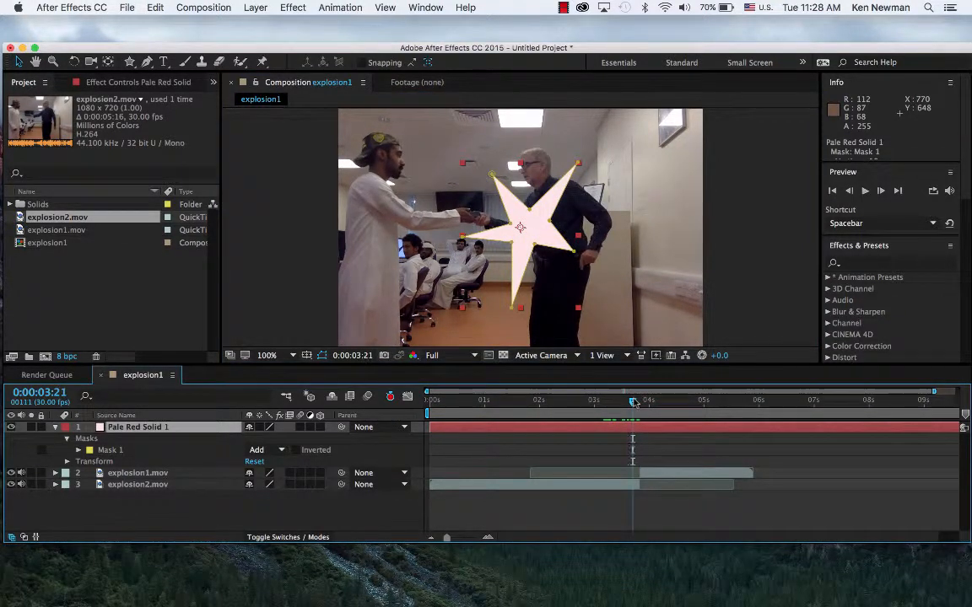
drag(549, 251, 494, 221)
key(Return)
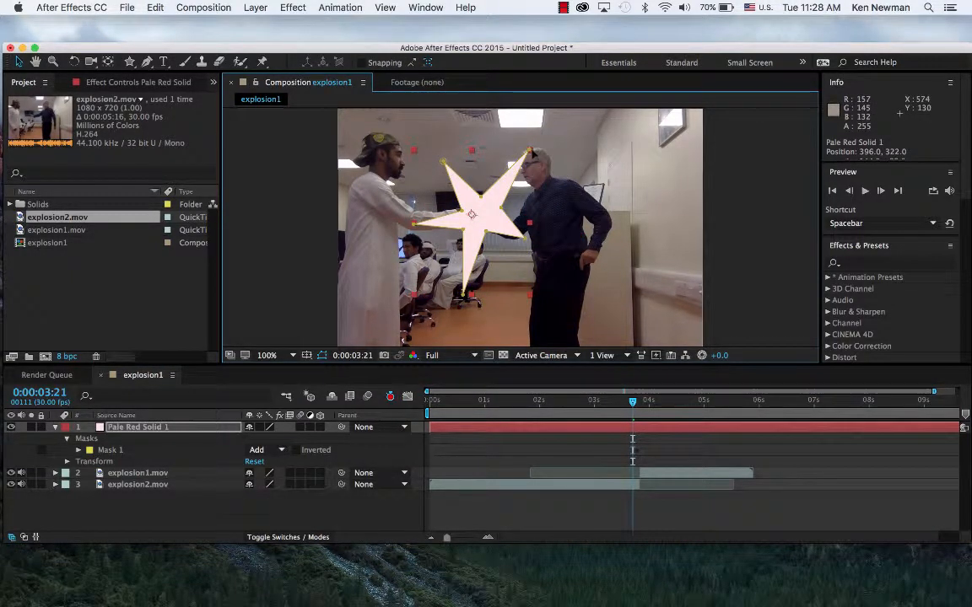
drag(414, 152, 479, 221)
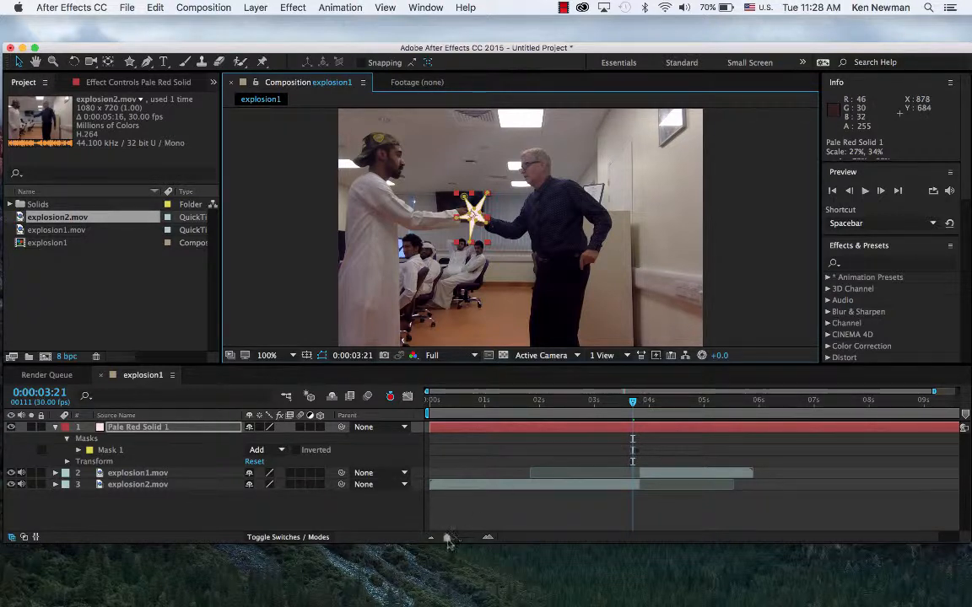
Set Position and Scale keyframes on the star's solid layer at 0:00:03:21
drag(446, 538, 469, 542)
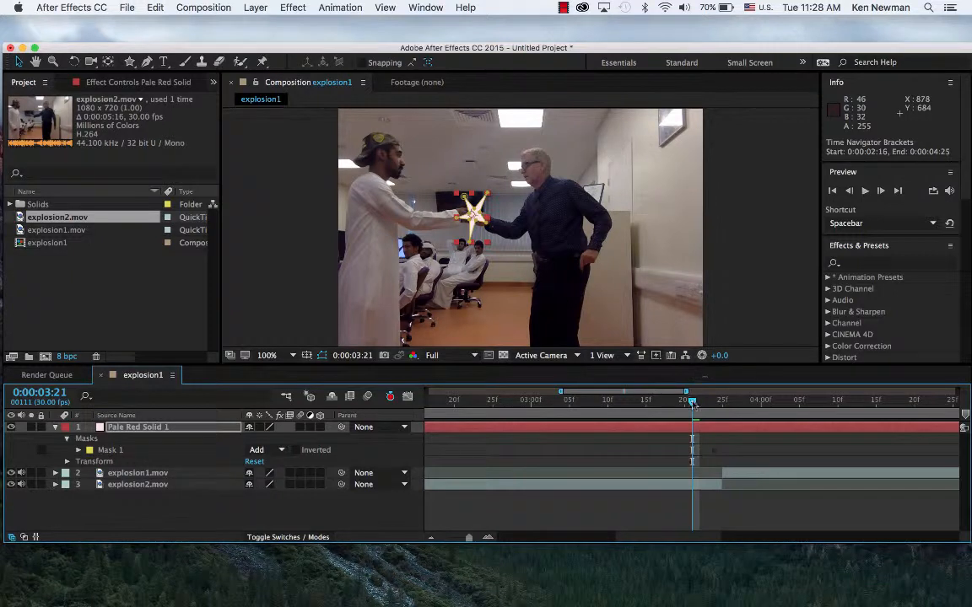
mouse_move(696, 405)
mouse_down()
mouse_move(706, 405)
mouse_move(692, 410)
mouse_up()
click(67, 440)
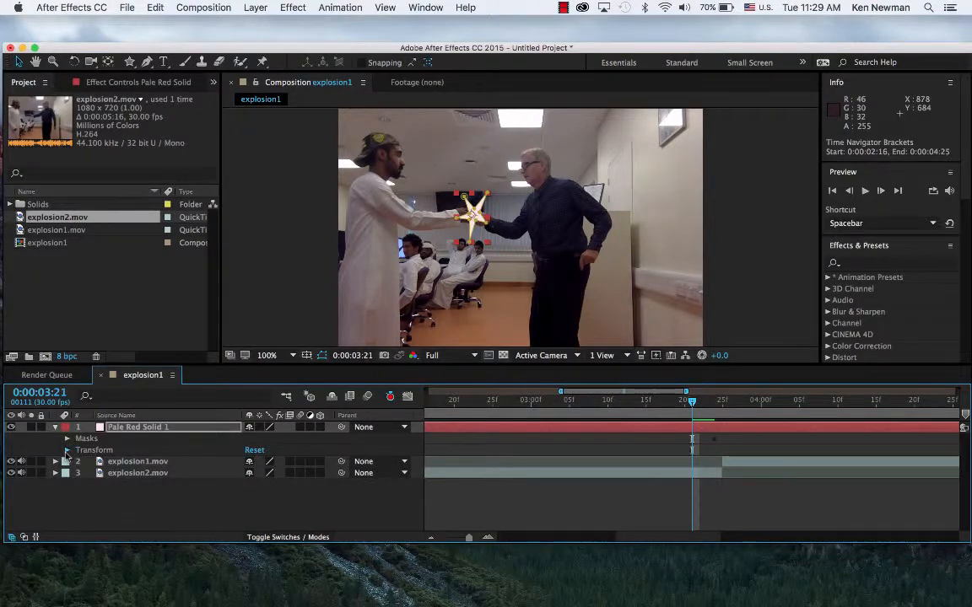
click(67, 450)
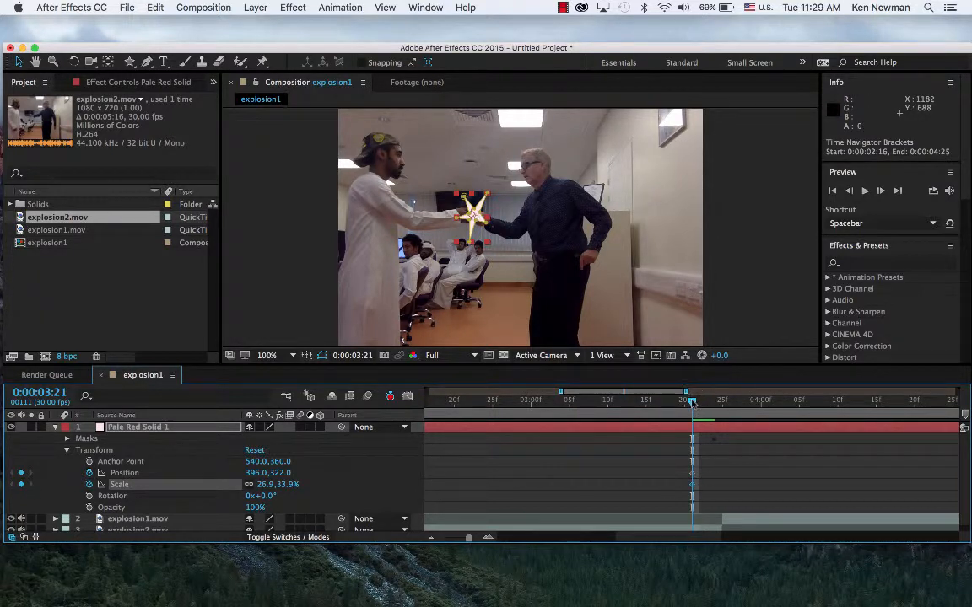
At 0:00:03:27, enlarge the star to about 800%, 538% as a second Scale keyframe and scrub back to 0:00:03:15
drag(693, 403, 738, 404)
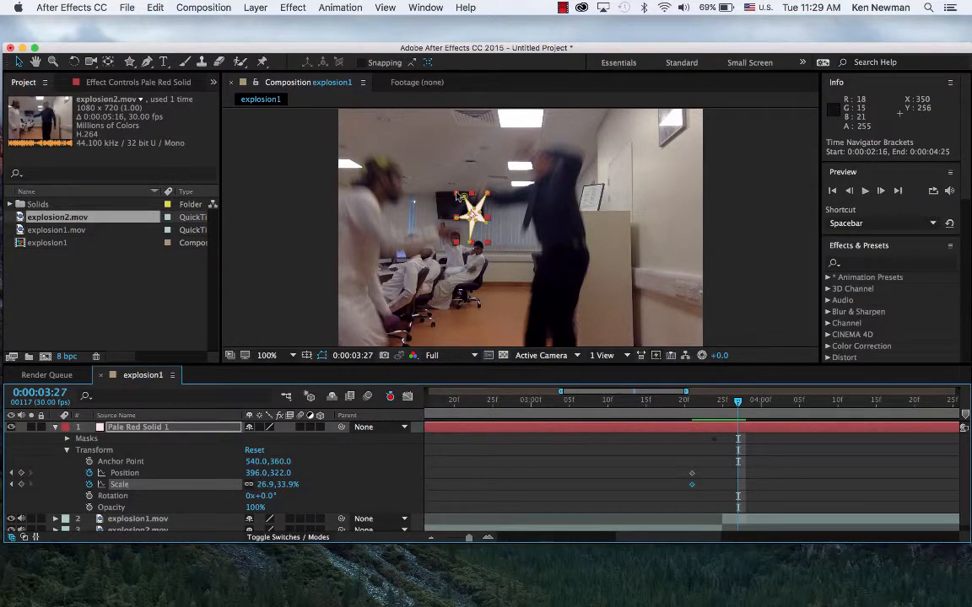
drag(455, 196, 160, 9)
key(comma)
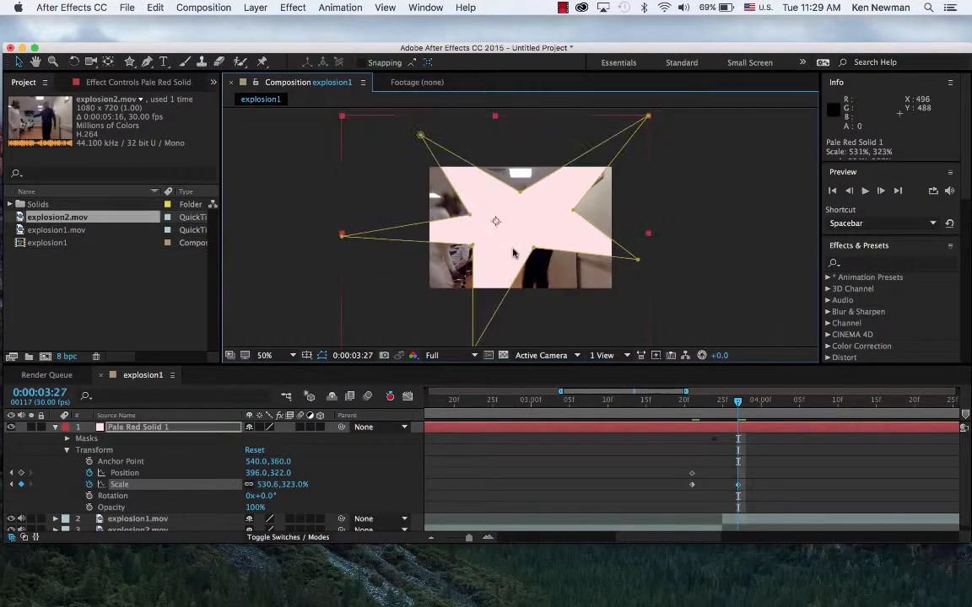
key(comma)
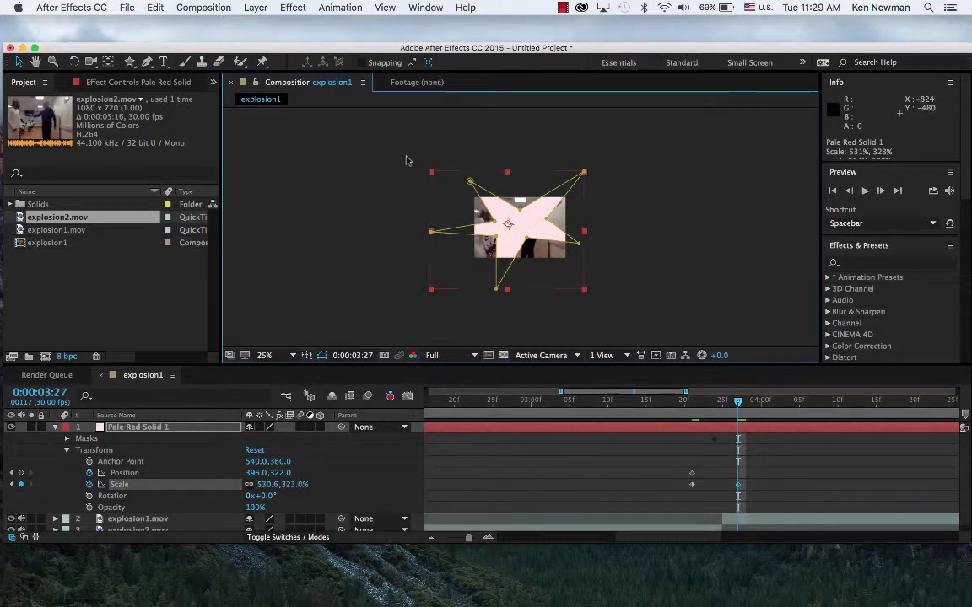
drag(428, 174, 391, 137)
drag(738, 402, 651, 411)
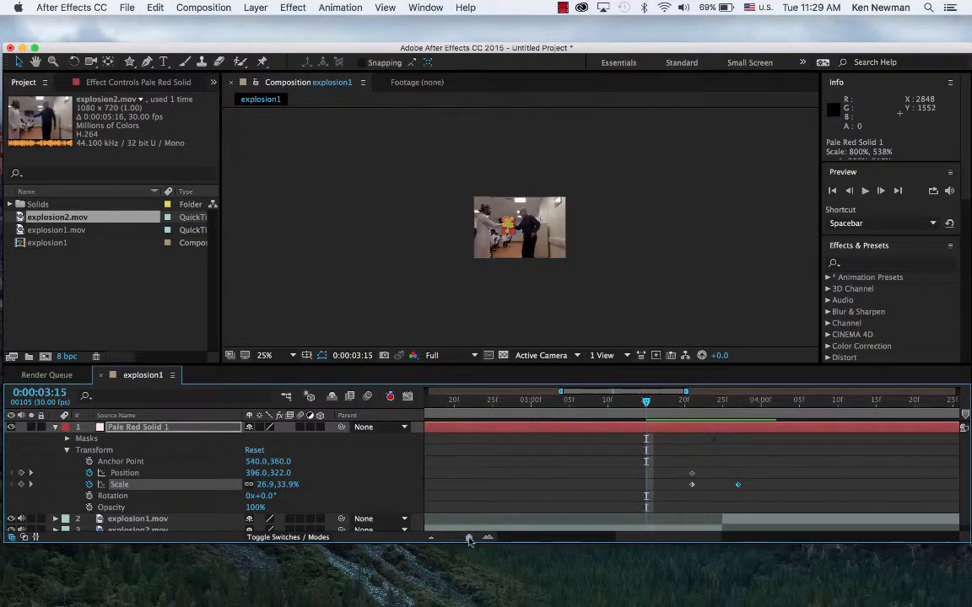
Trim the end of Pale Red Solid 1 to a duration of 0:00:04:01 and its start to just before the first keyframe
drag(469, 541, 444, 538)
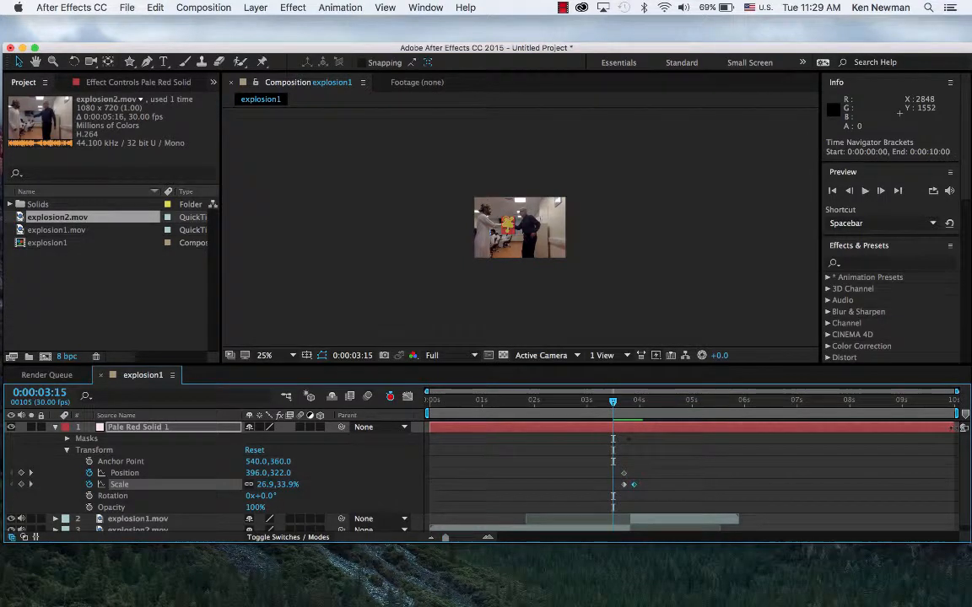
drag(954, 428, 647, 428)
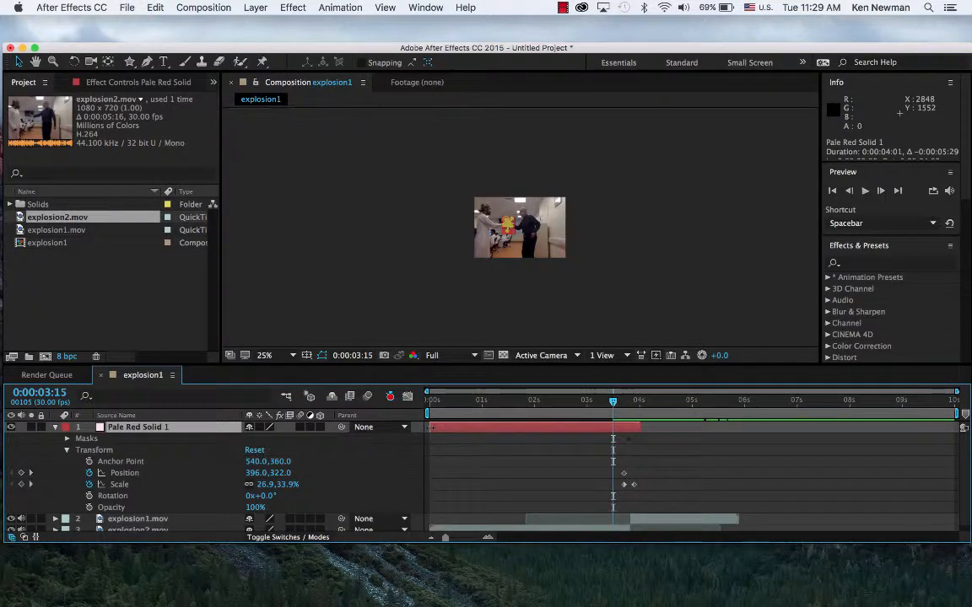
drag(431, 428, 622, 427)
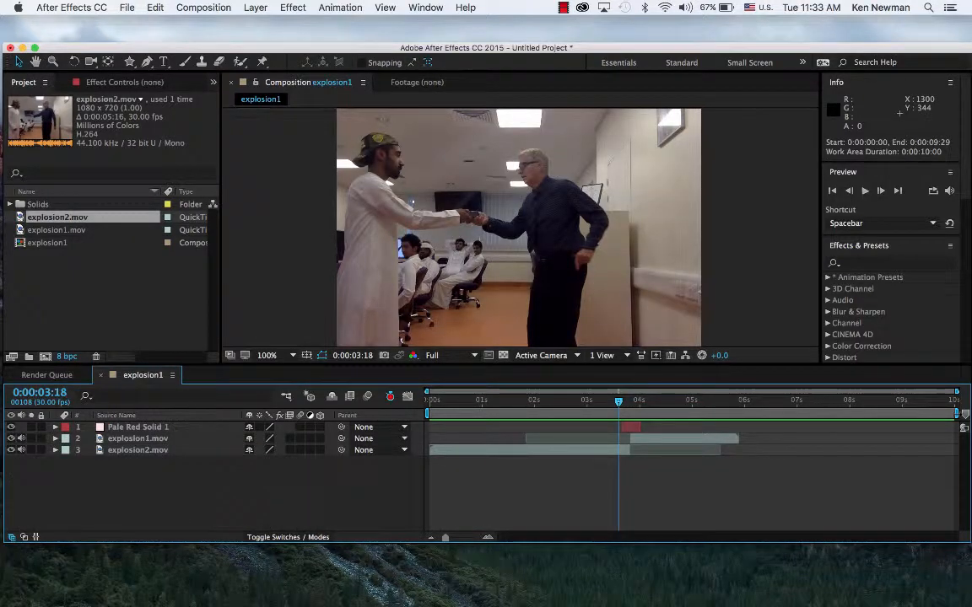
Limit the work area to 0:00:03:18 through 0:00:04:01 and preview the star animation
drag(956, 413, 643, 413)
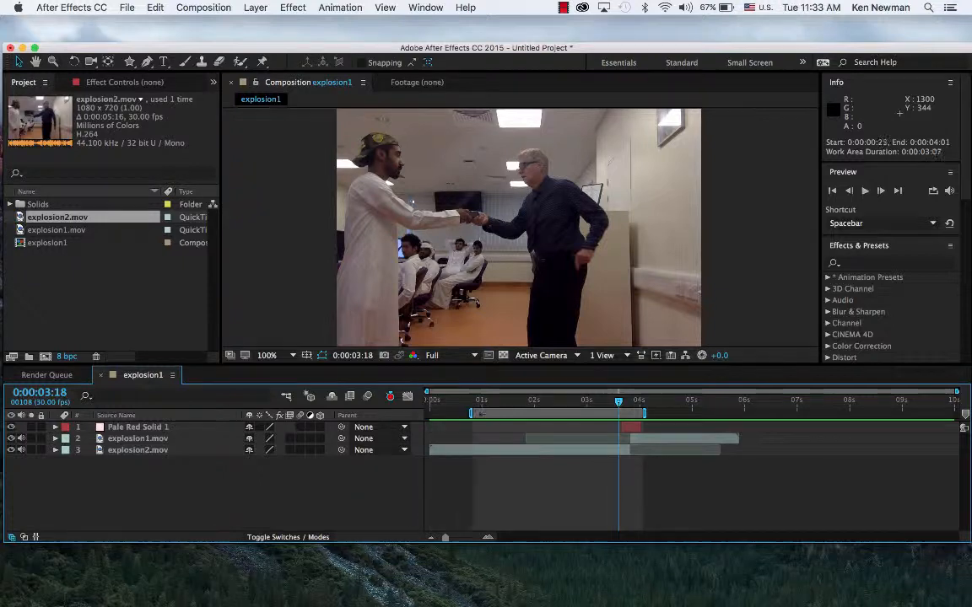
drag(428, 414, 616, 413)
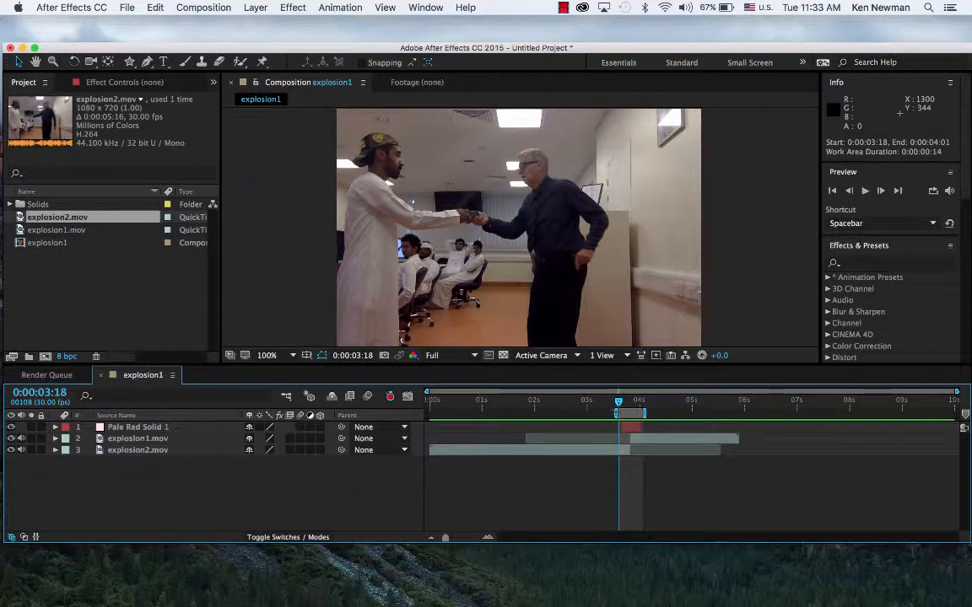
key(space)
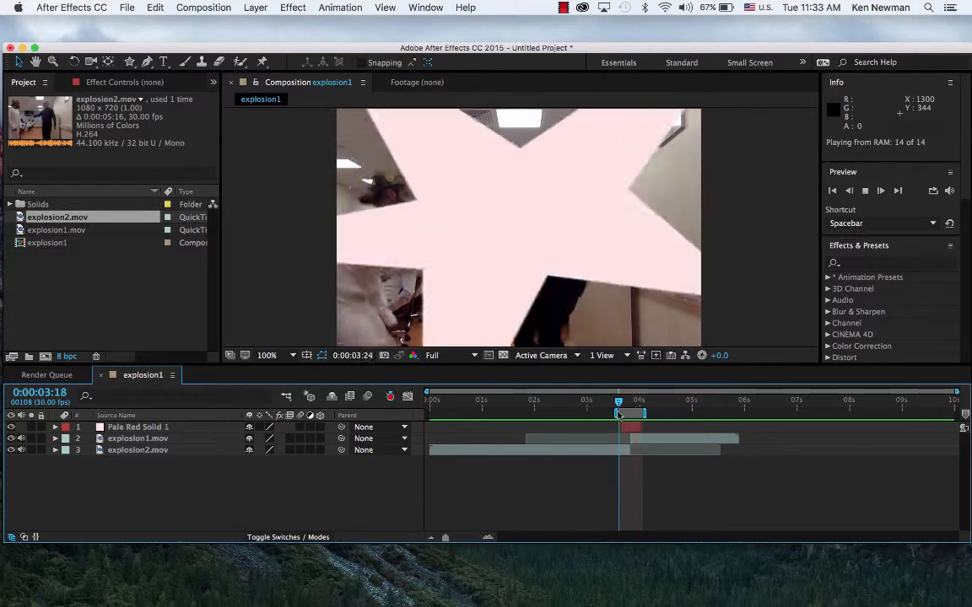
Extend the end of the work area to 0:00:04:08 and preview the star transition within the longer range
key(space)
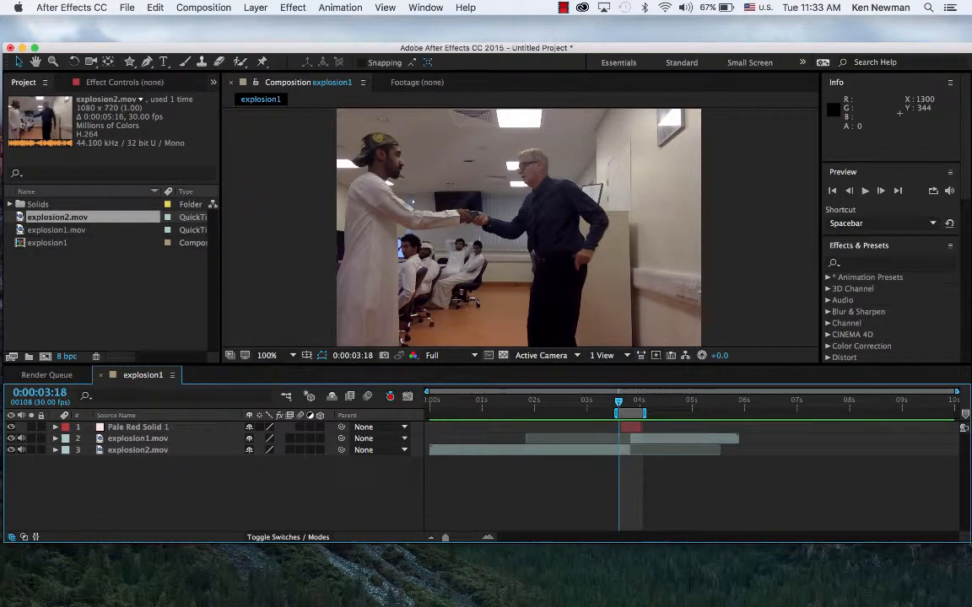
drag(646, 413, 657, 413)
key(space)
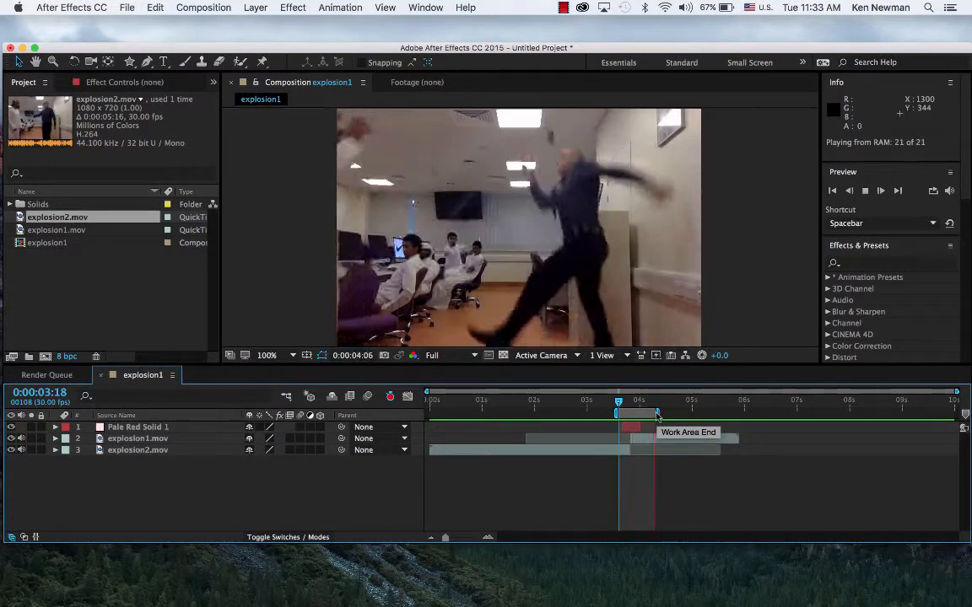
key(space)
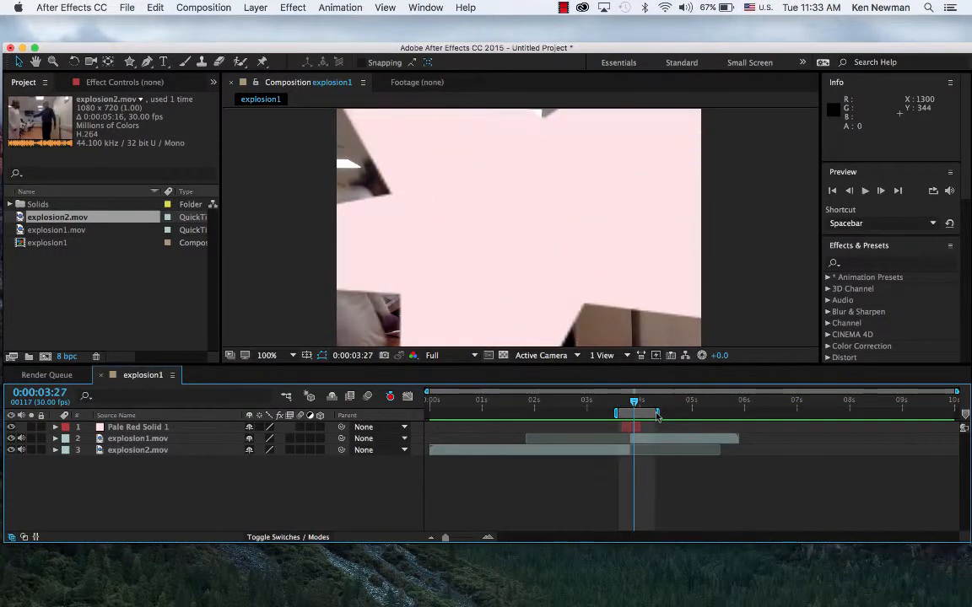
At 0:00:03:21, enable motion blur for the Pale Red Solid 1 layer and the composition, and scrub through the star's growth
drag(615, 413, 624, 405)
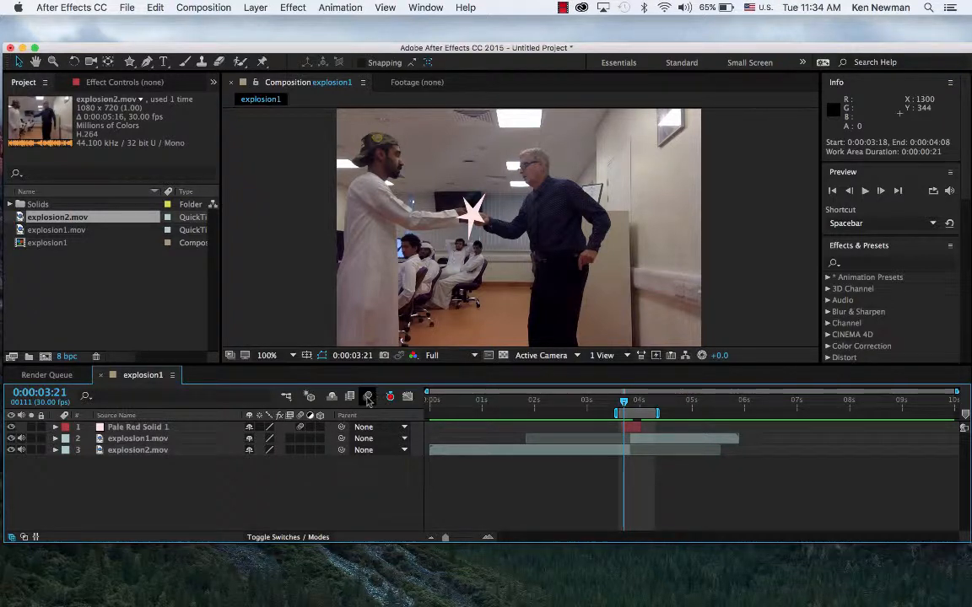
click(367, 397)
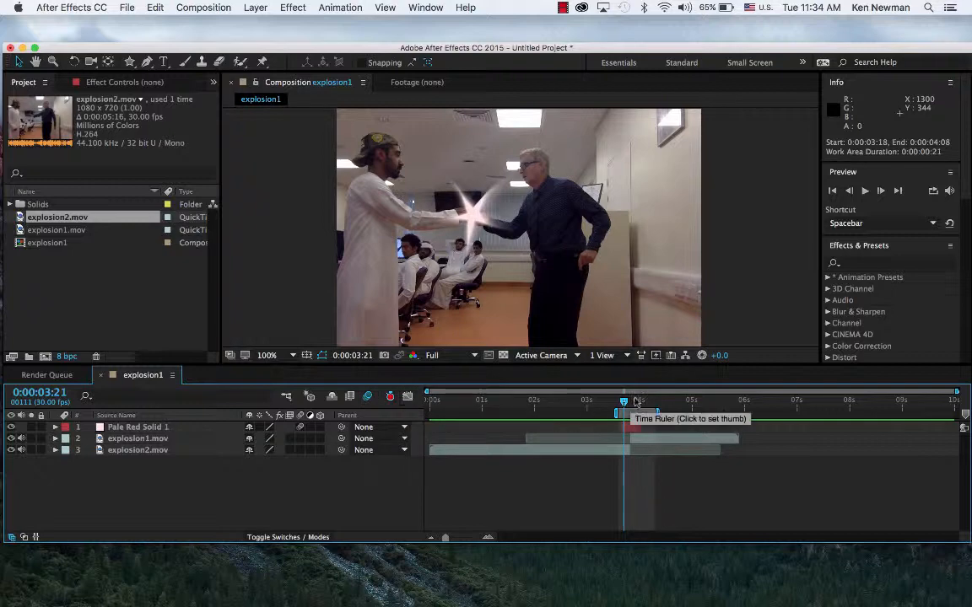
mouse_move(628, 403)
mouse_down()
mouse_move(619, 403)
mouse_move(649, 405)
mouse_move(619, 411)
mouse_move(627, 413)
mouse_up()
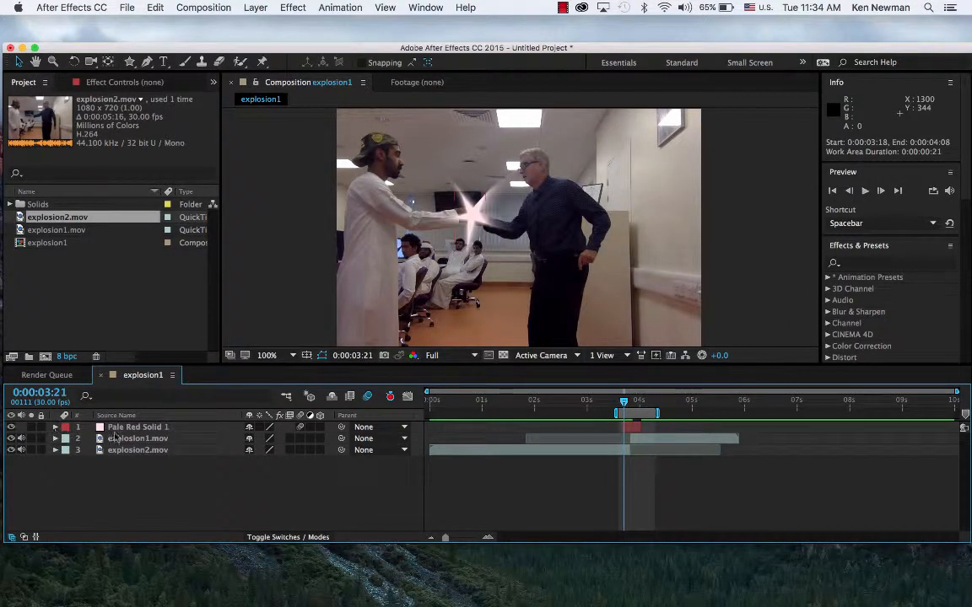
Keyframe Pale Red Solid 1's Opacity at 100% at 0:00:03:21 and at a lower value at 0:00:03:29, and scrub the fade
click(129, 429)
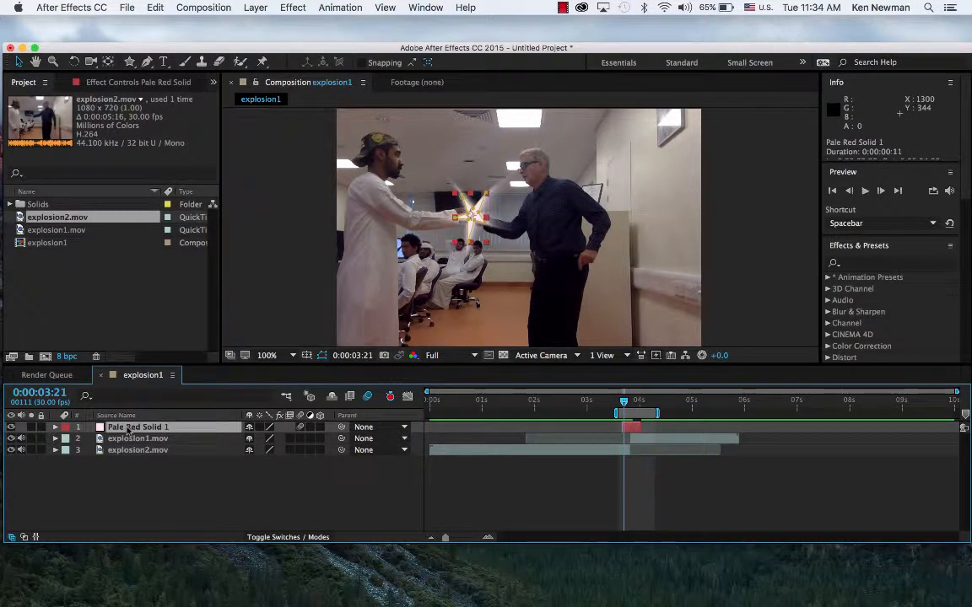
key(t)
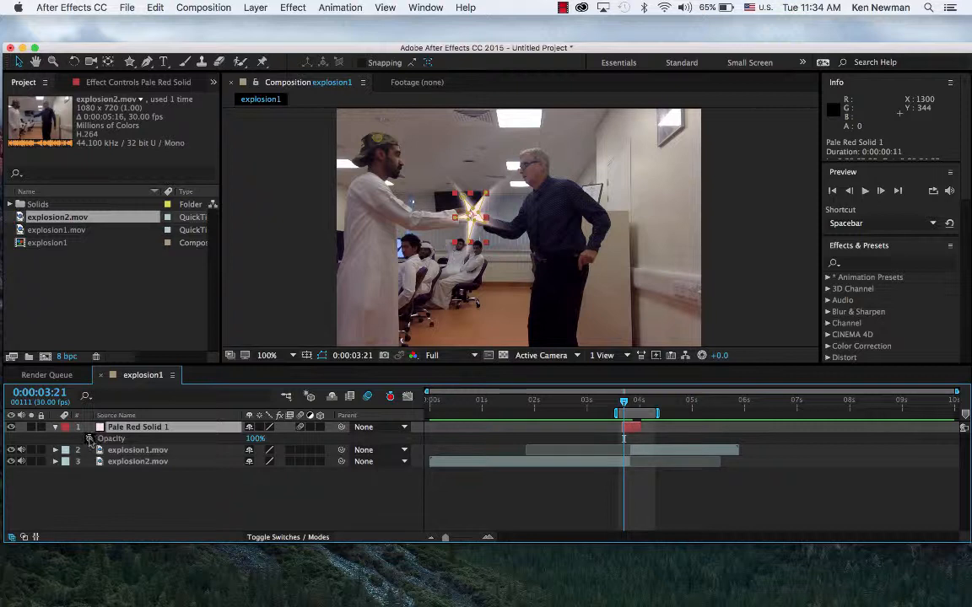
click(89, 439)
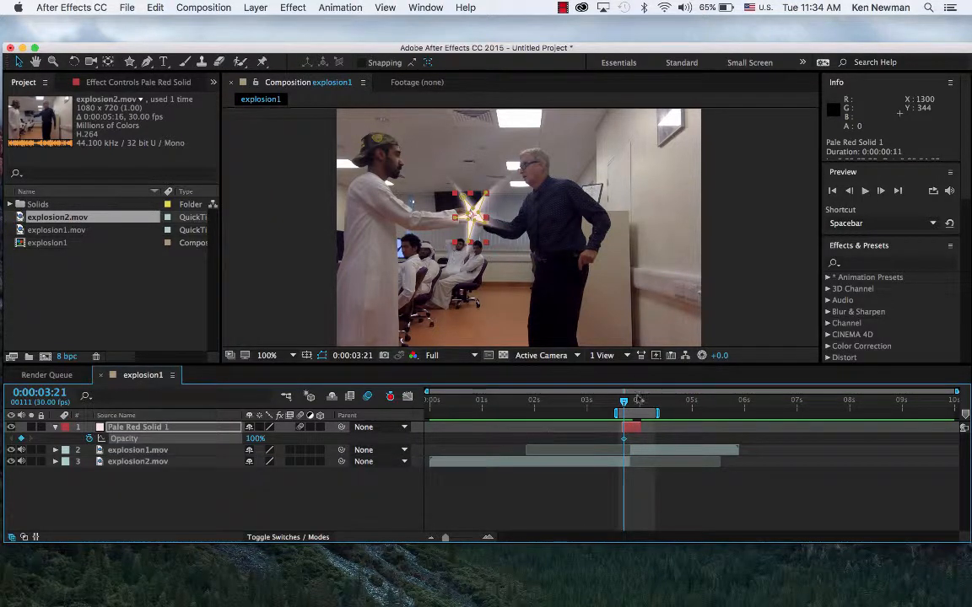
drag(623, 403, 638, 407)
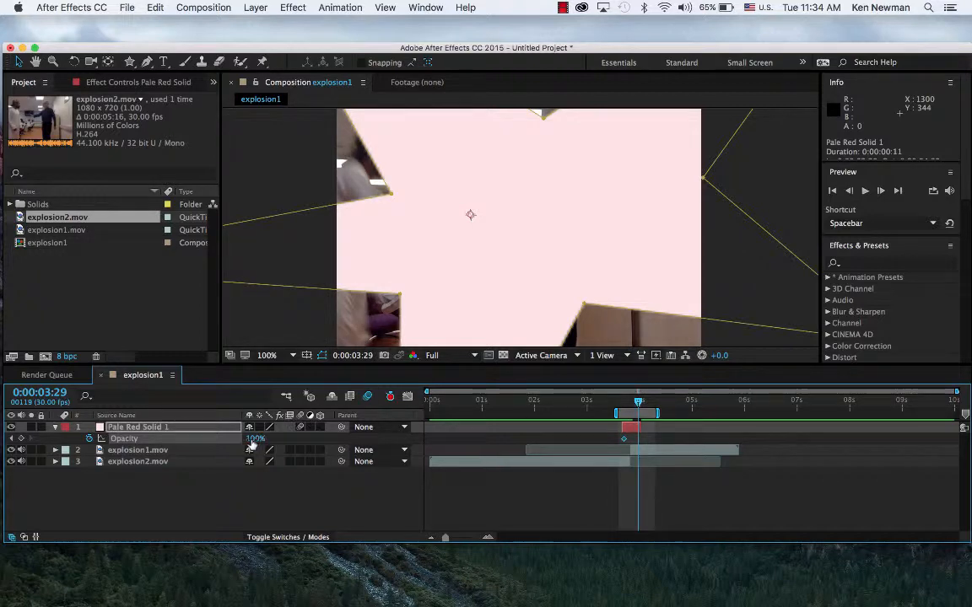
drag(252, 445, 215, 445)
mouse_move(643, 405)
mouse_down()
mouse_move(611, 405)
mouse_move(661, 405)
mouse_move(633, 404)
mouse_up()
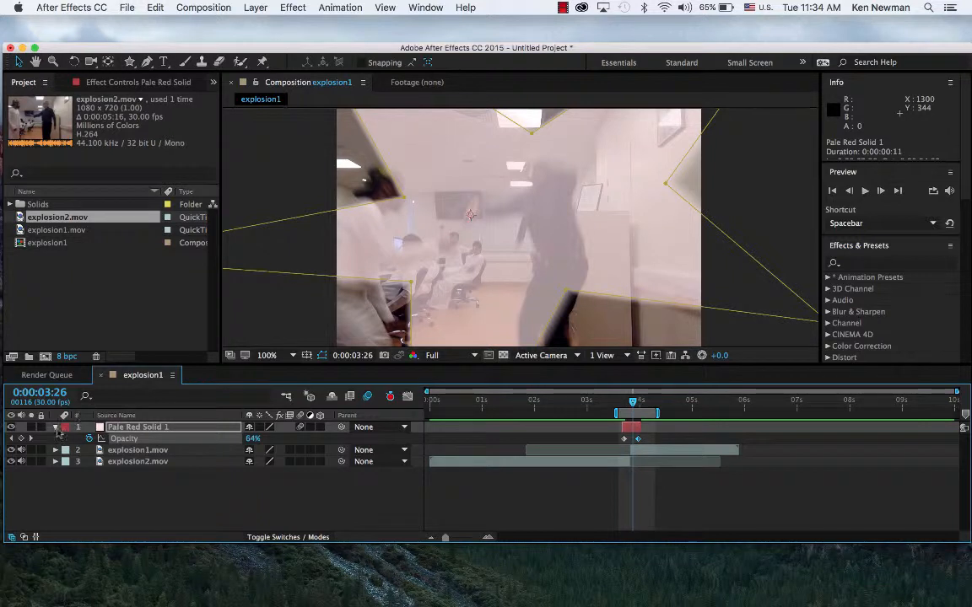
Duplicate the Pale Red Solid 1 layer, shift the copy four frames later in time, and preview the double burst
click(55, 429)
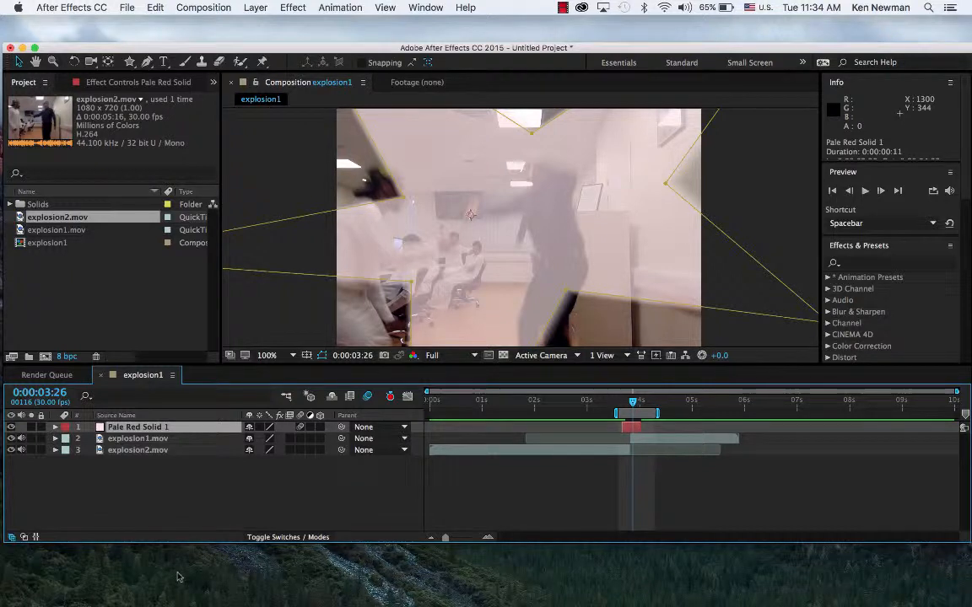
key(cmd+c)
key(super+v)
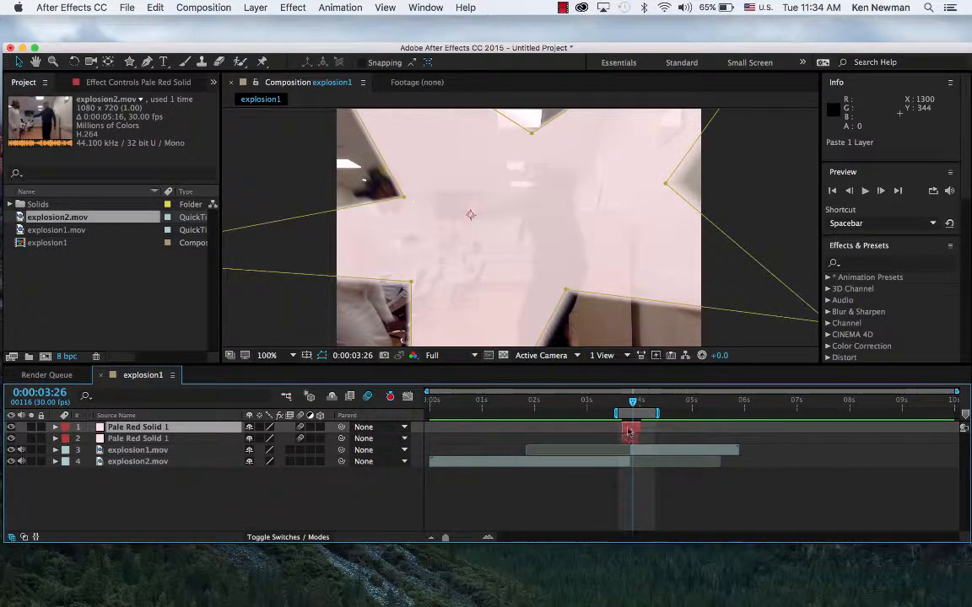
drag(631, 430, 608, 415)
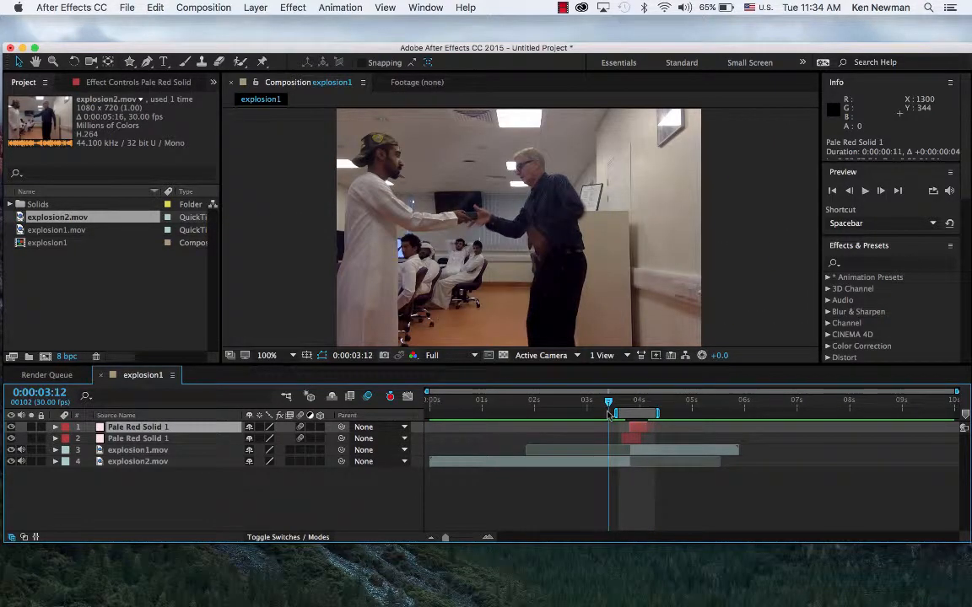
key(space)
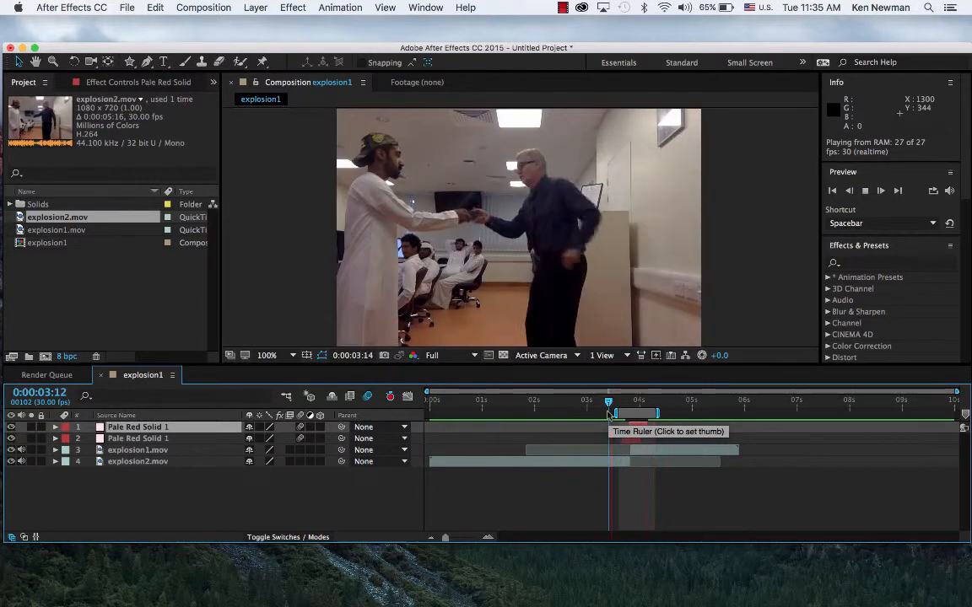
click(605, 409)
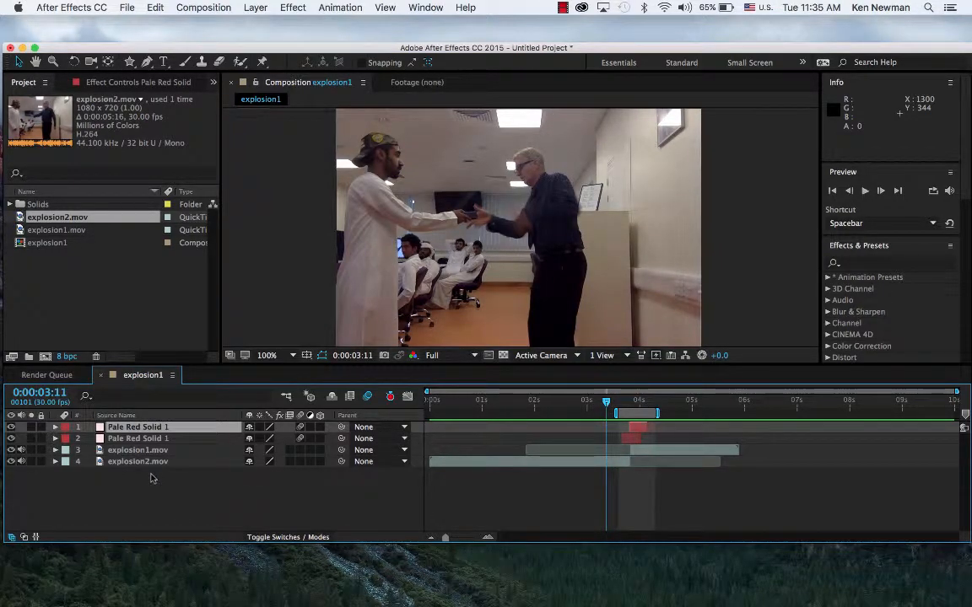
Save the project as explosionTest in the 3Dtest folder
key(super+s)
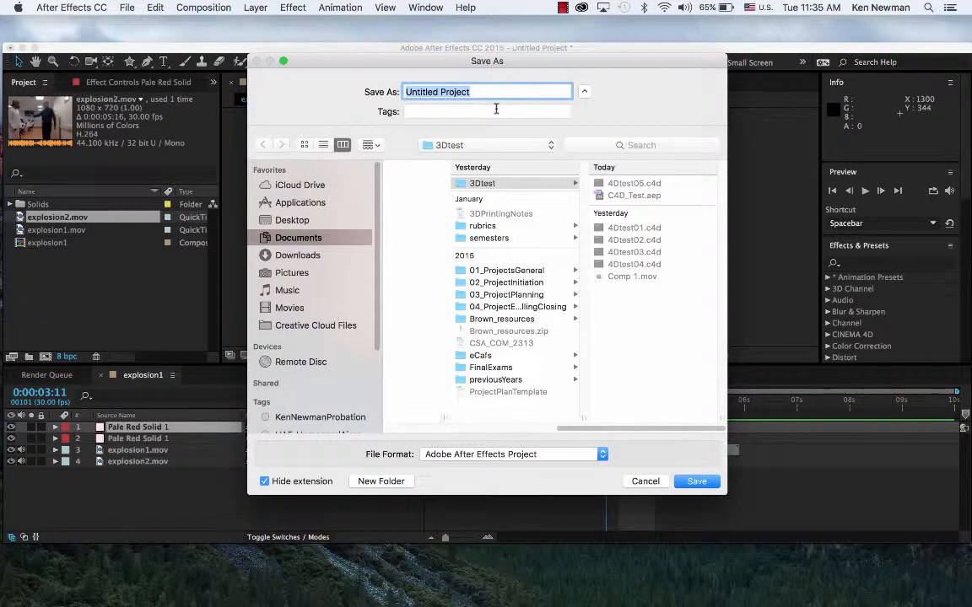
text(explosionTest)
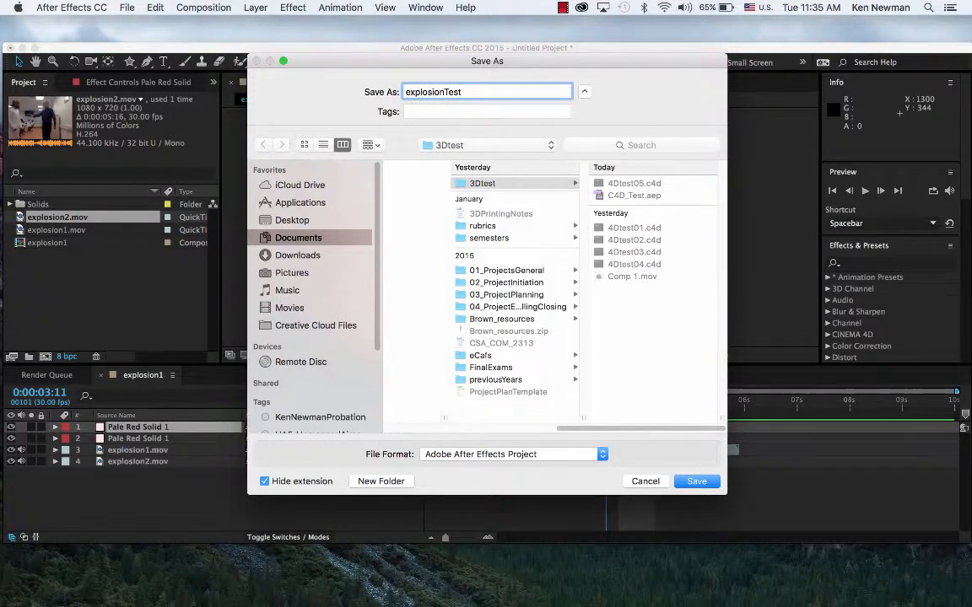
key(Return)
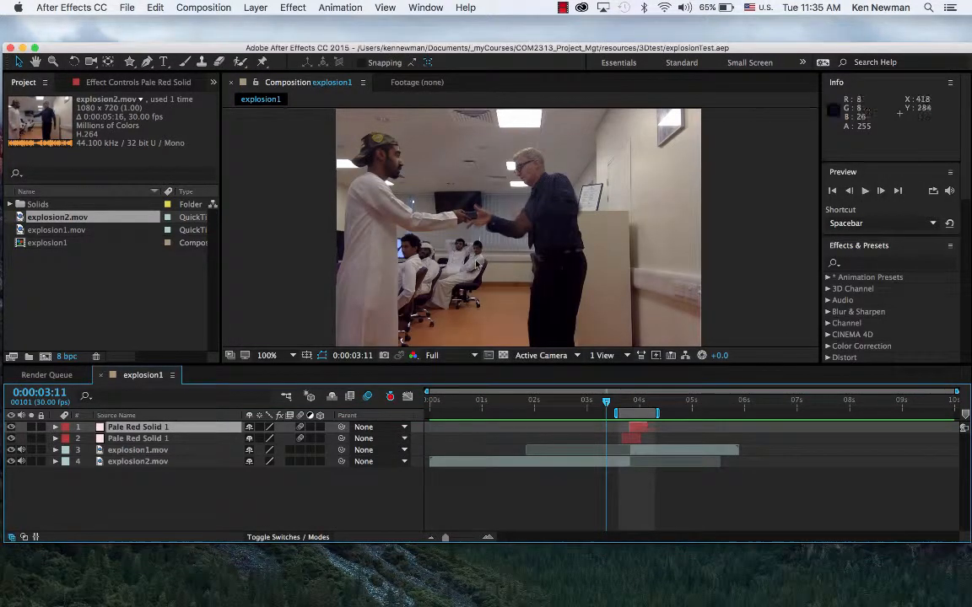
Scrub to 0:00:03:25 and import Shockwave_02.mp4 from the explosion folder after previewing the clip
drag(607, 403, 646, 415)
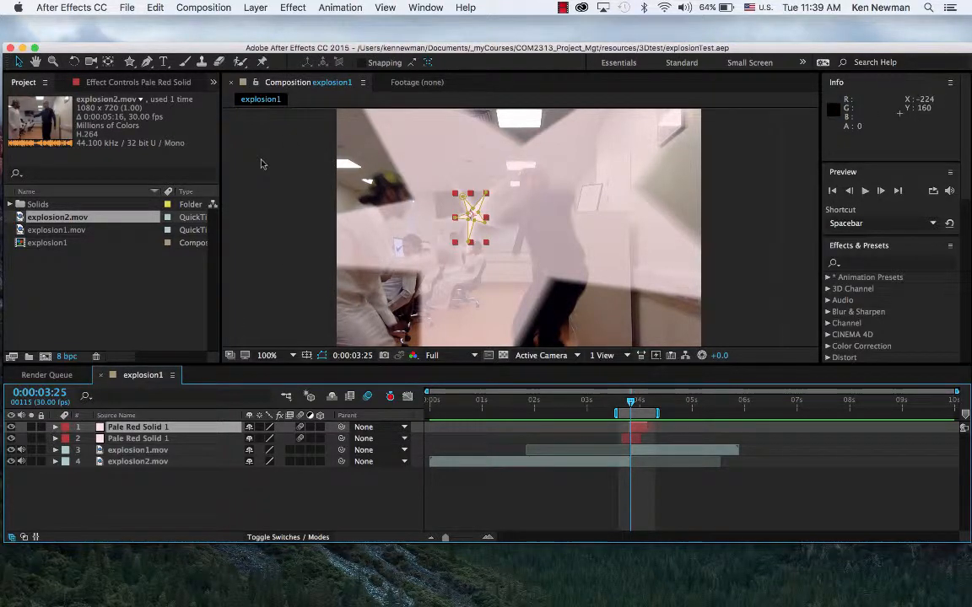
click(126, 7)
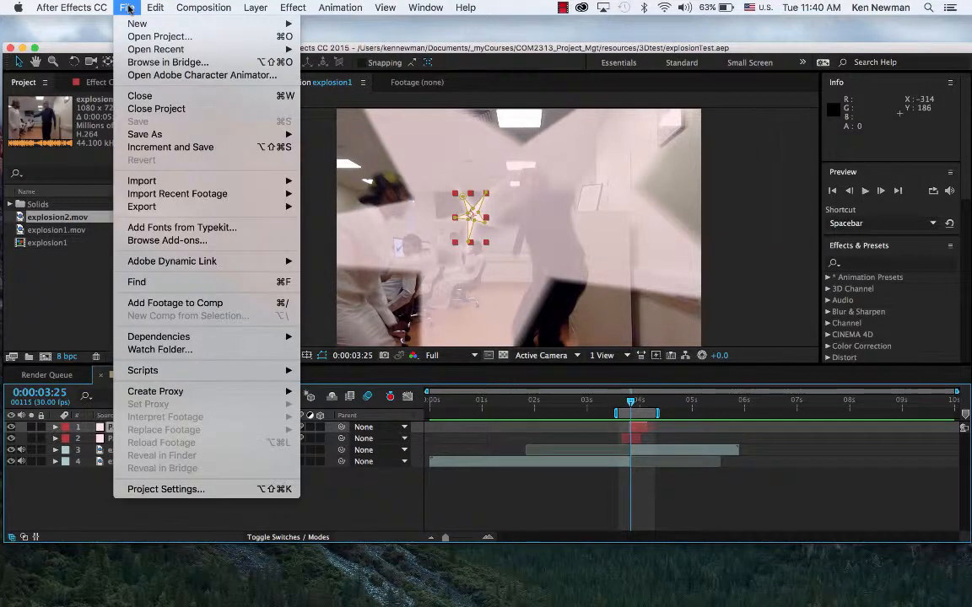
click(49, 301)
click(65, 294)
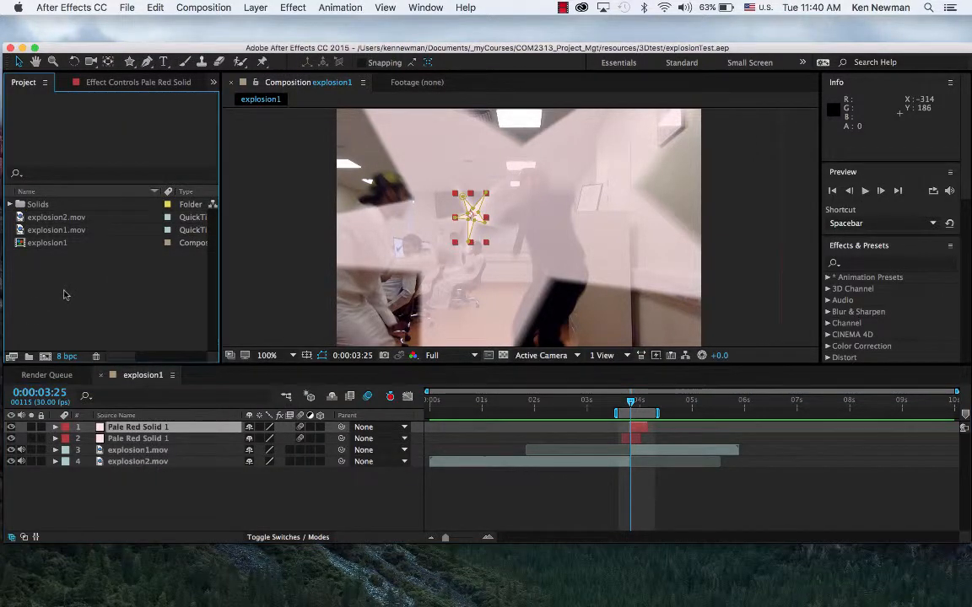
double_click(65, 295)
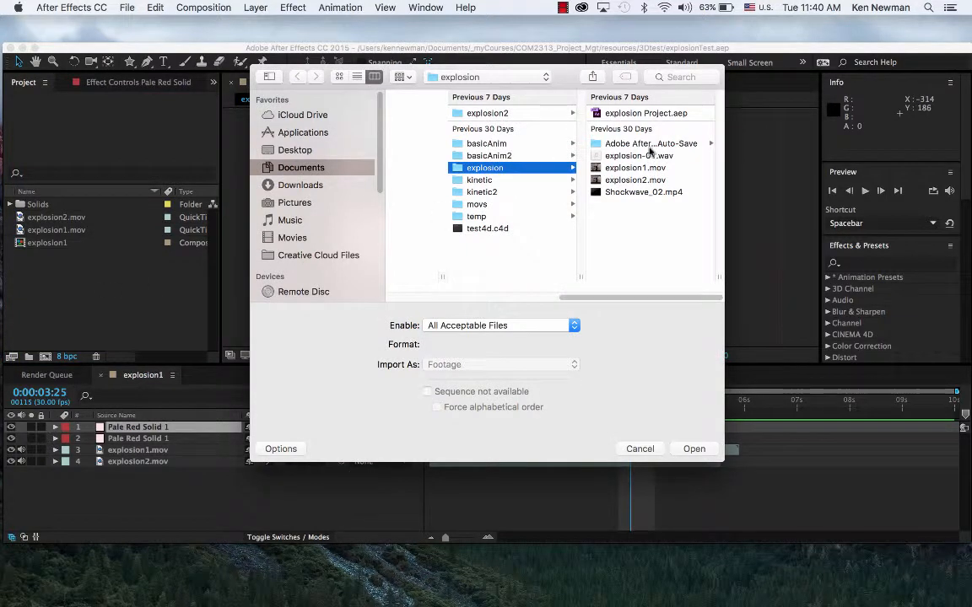
click(645, 193)
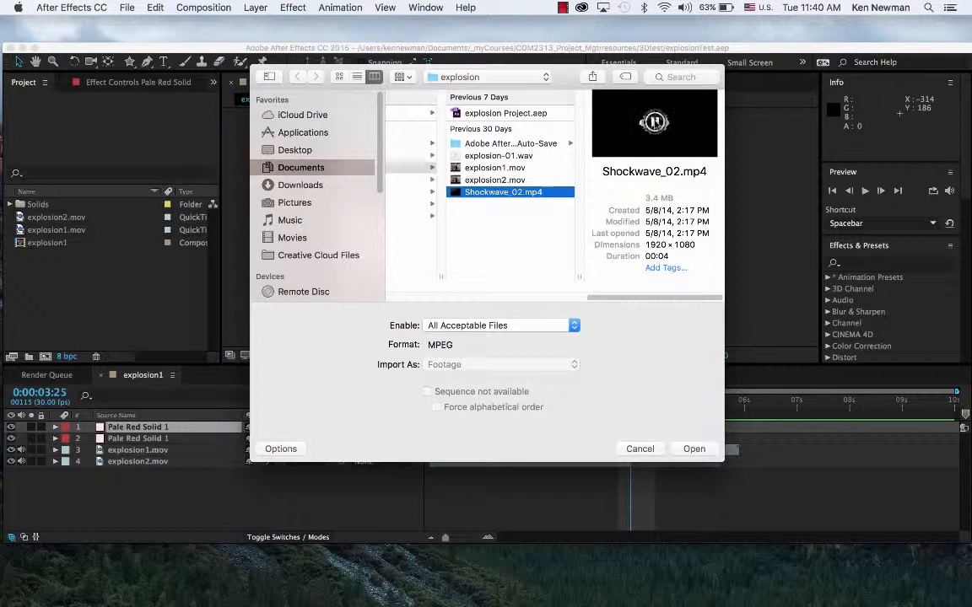
click(653, 122)
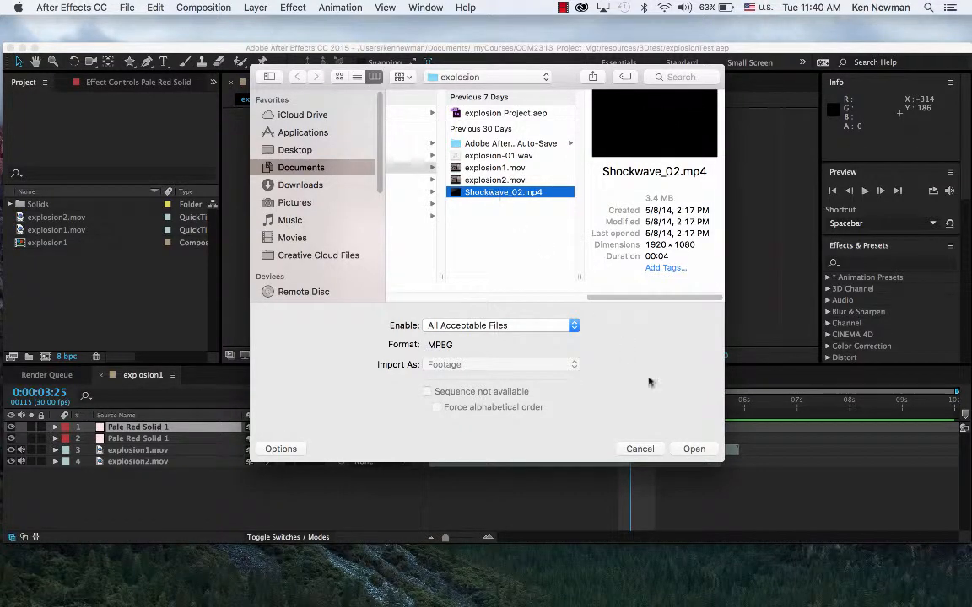
click(693, 450)
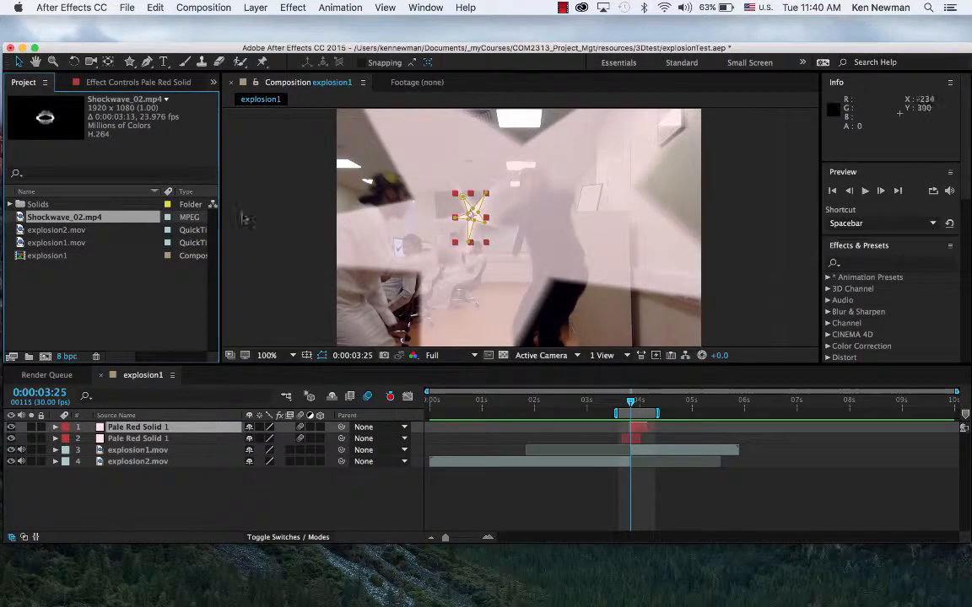
Add Shockwave_02.mp4 as the top layer starting at about 0:00:02:23, and widen the work area to 0:00:00:00 through 0:00:06:16
drag(53, 217, 114, 428)
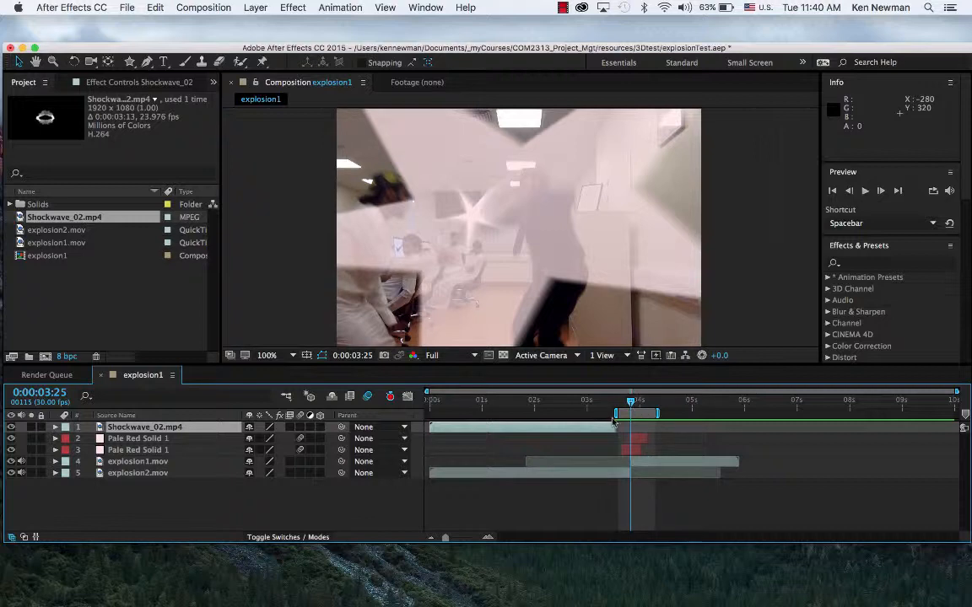
drag(616, 413, 428, 414)
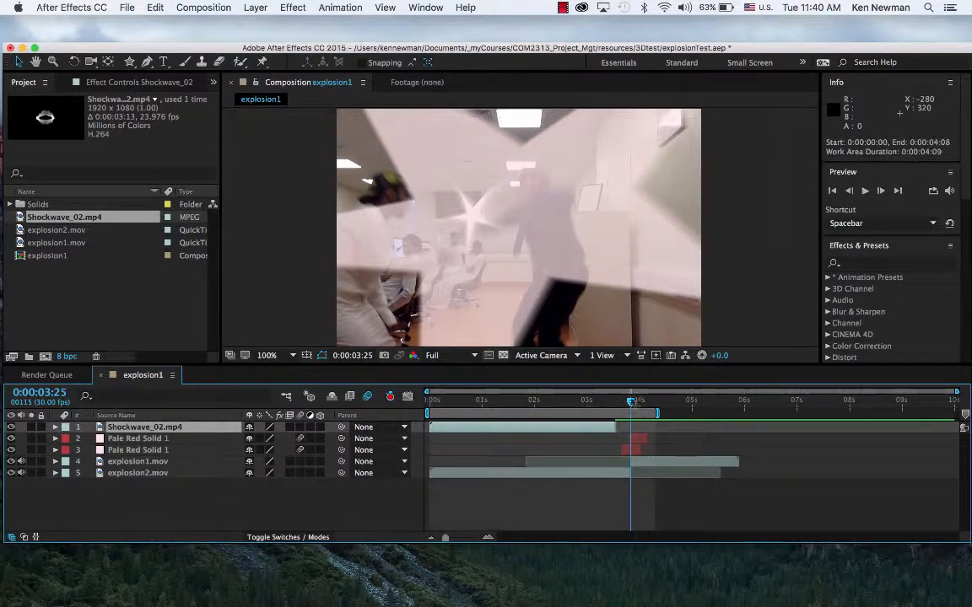
drag(630, 403, 776, 413)
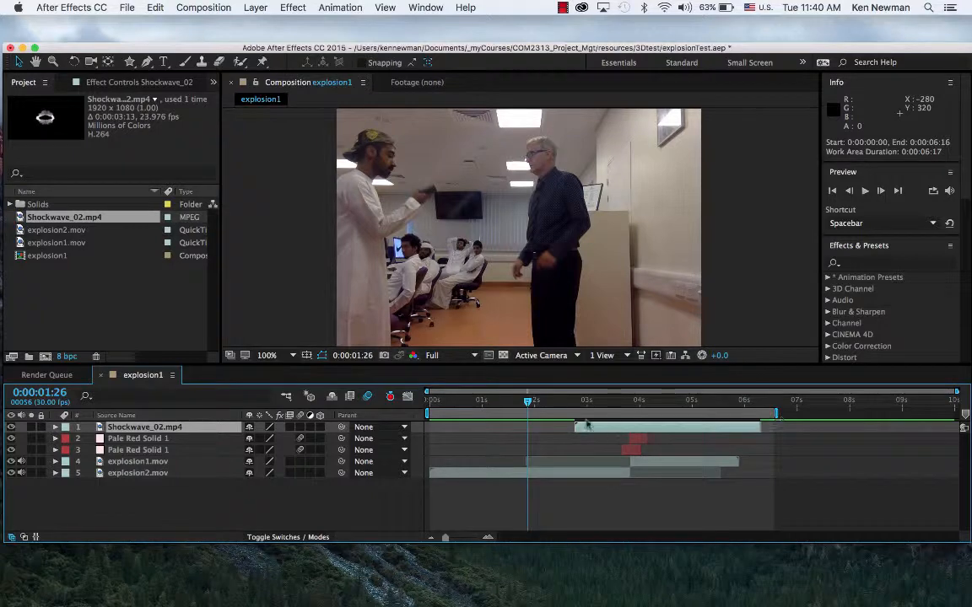
drag(529, 403, 592, 403)
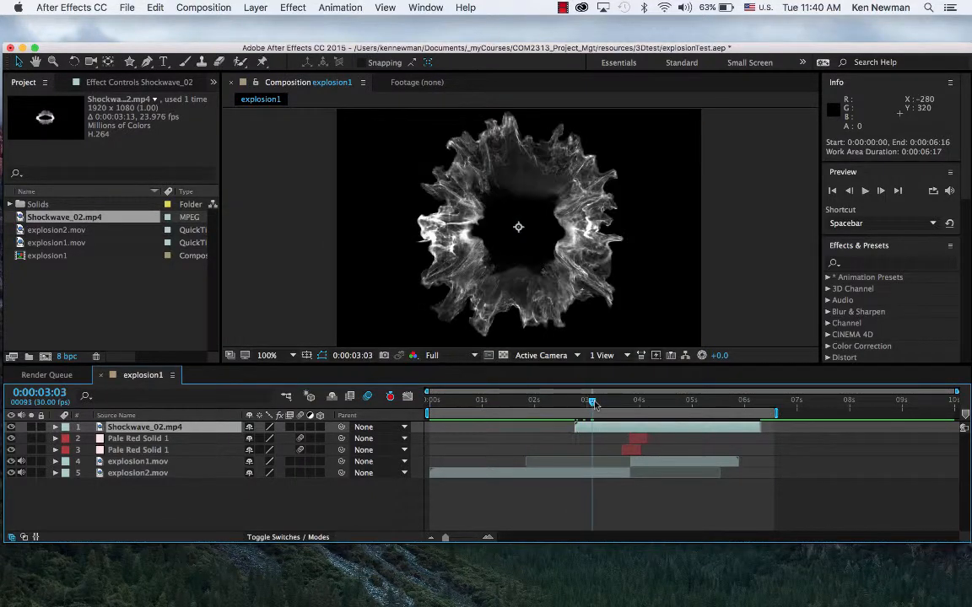
click(596, 428)
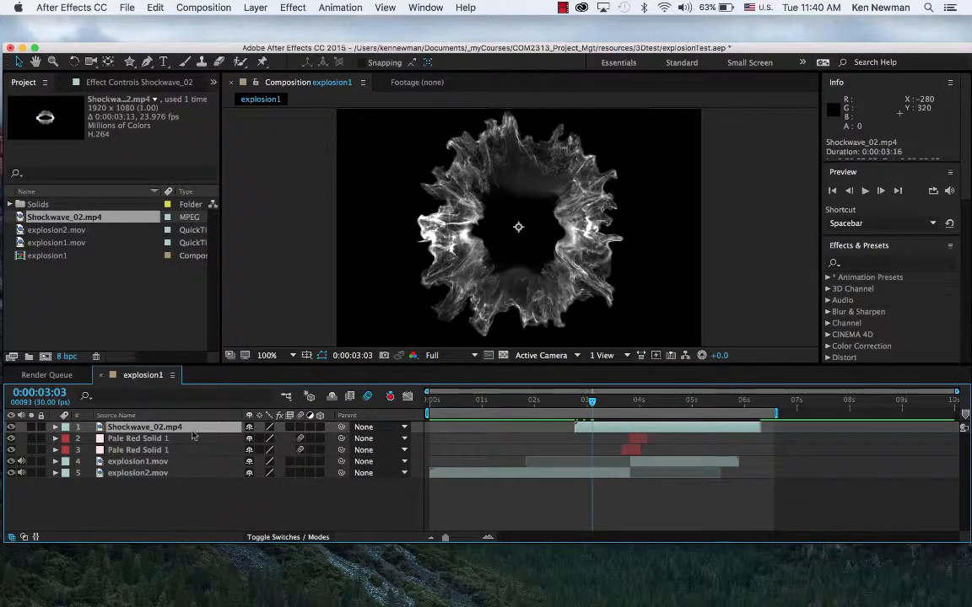
Set Shockwave_02.mp4's blending mode to Screen and shift the layer 0:00:01:06 later so it starts just after the cut
click(288, 537)
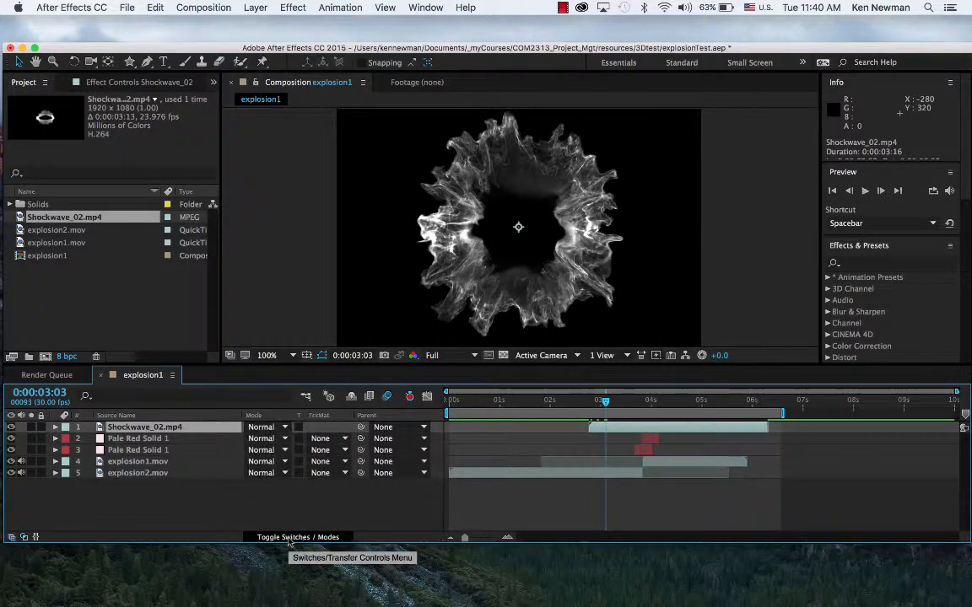
click(285, 429)
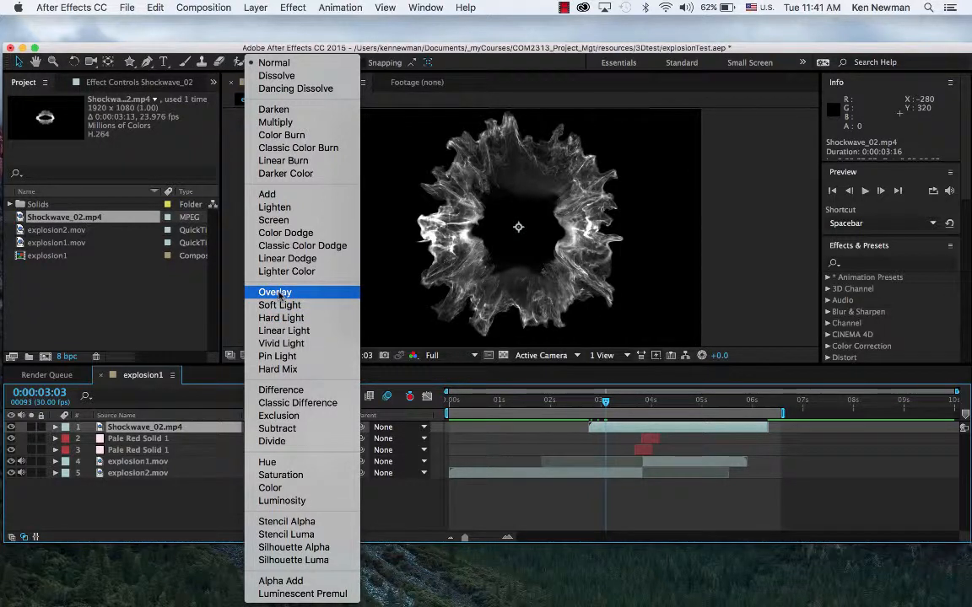
click(285, 222)
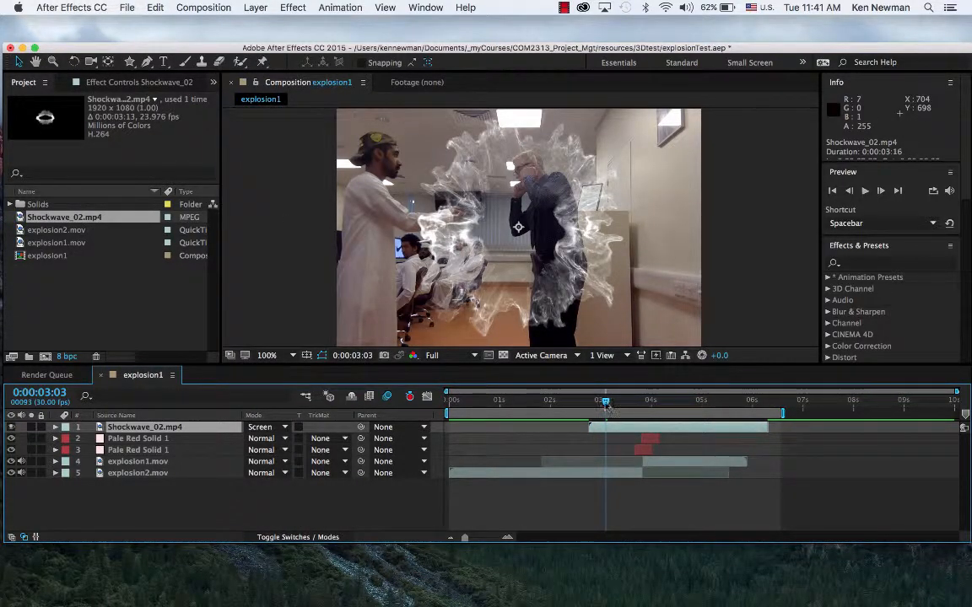
drag(605, 403, 665, 428)
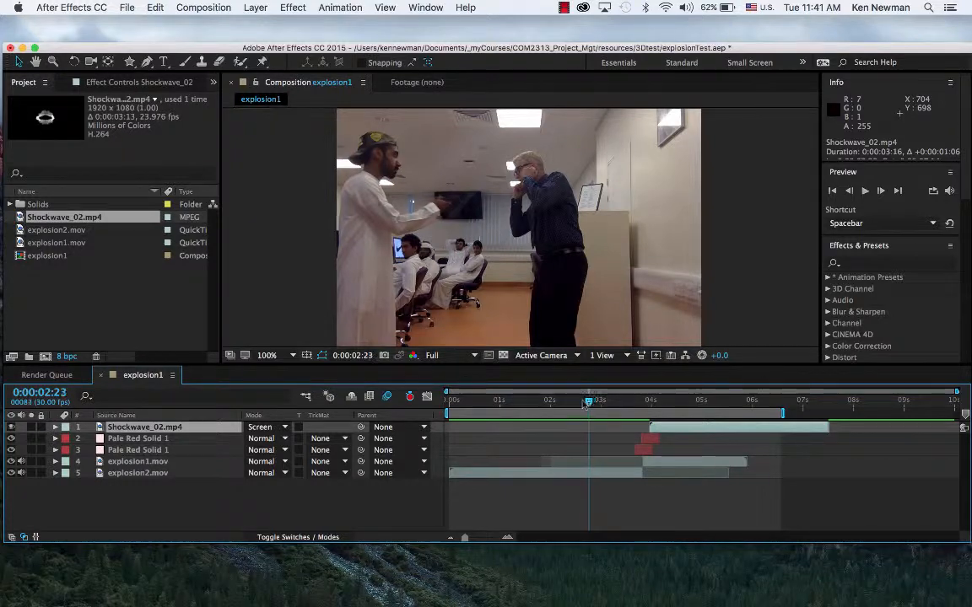
Move Shockwave_02.mp4 to about 406, 314 over the handed-over object and shift the layer 0:00:00:09 earlier to start at 0:00:03:21
drag(593, 406, 654, 410)
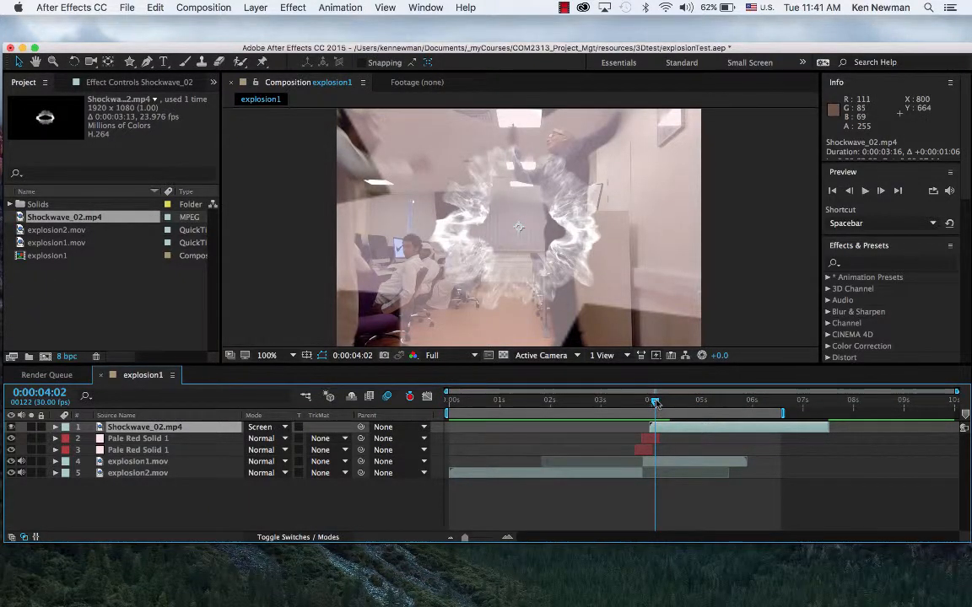
drag(655, 403, 651, 403)
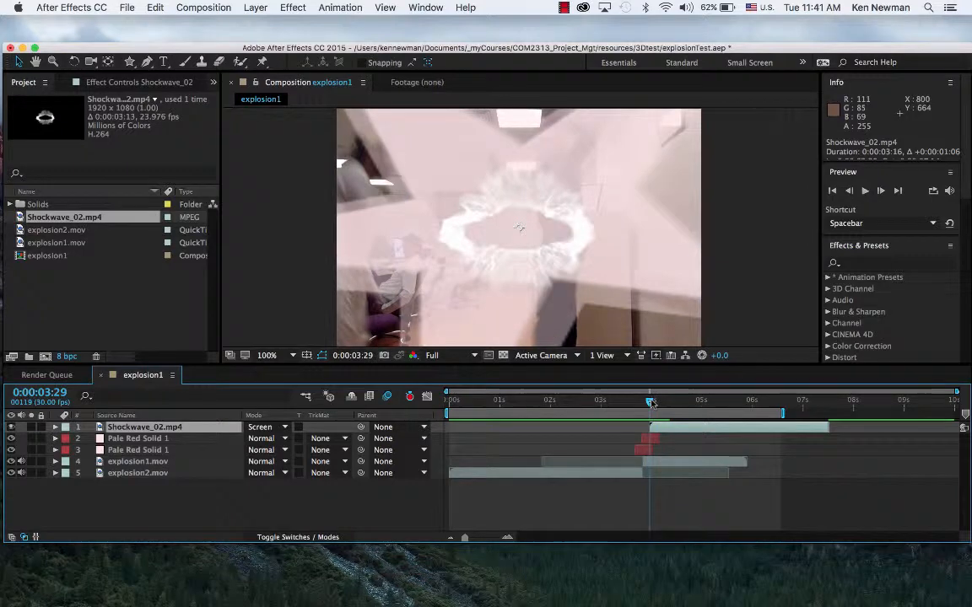
drag(536, 250, 490, 234)
click(650, 403)
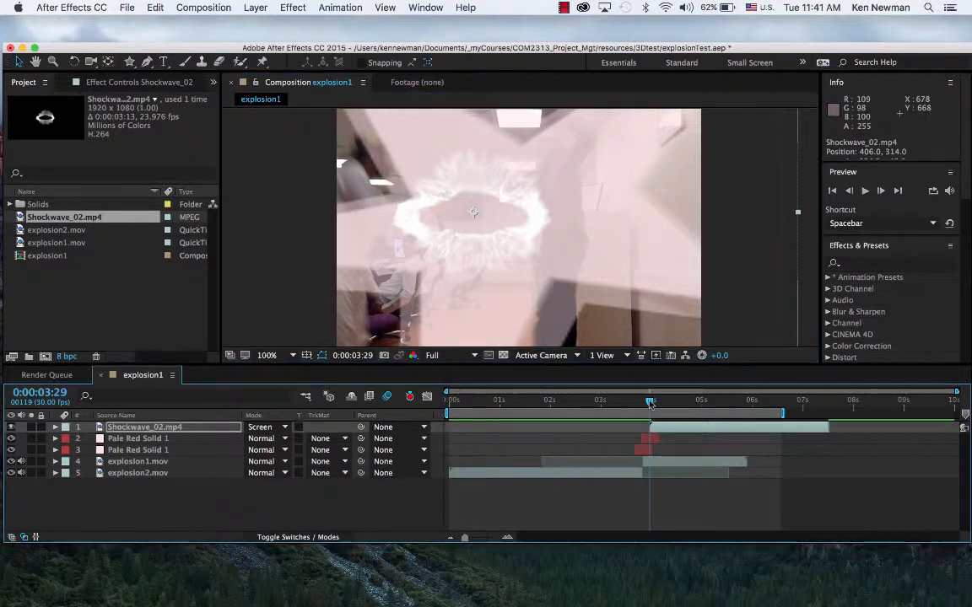
mouse_move(650, 403)
mouse_down()
mouse_move(629, 403)
mouse_move(663, 429)
mouse_move(631, 405)
mouse_move(679, 406)
mouse_move(626, 409)
mouse_move(650, 412)
mouse_move(636, 411)
mouse_up()
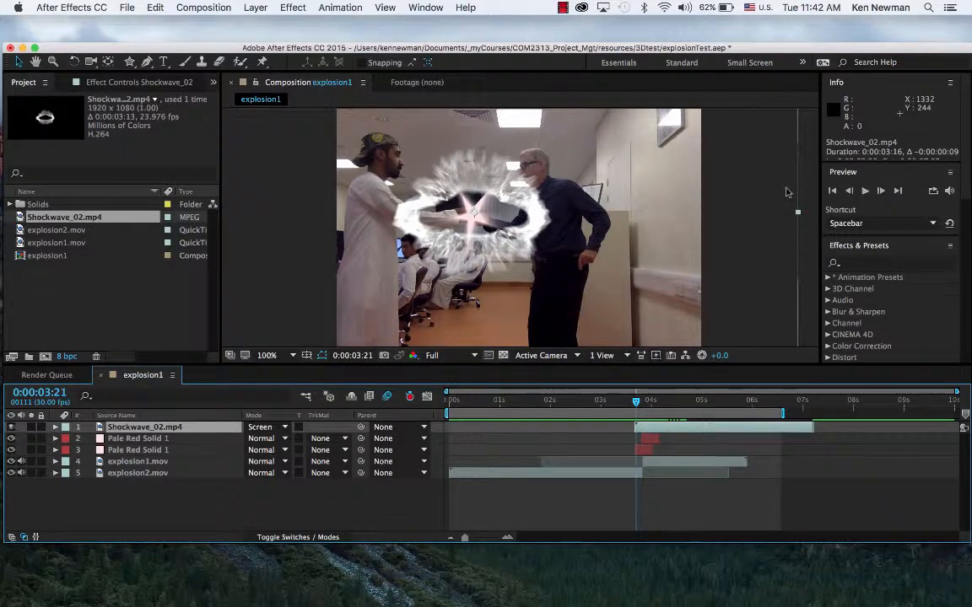
Animate Shockwave_02.mp4's scale from about 33%, 41% at 0:00:03:21 up to about 88%, 90% at 0:00:04:09
key(comma)
key(comma)
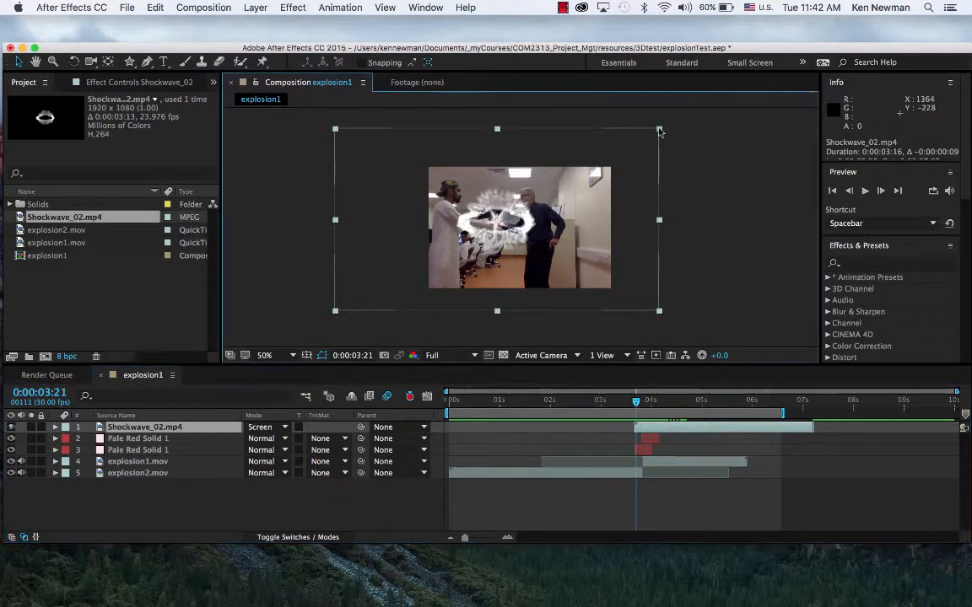
drag(659, 131, 550, 183)
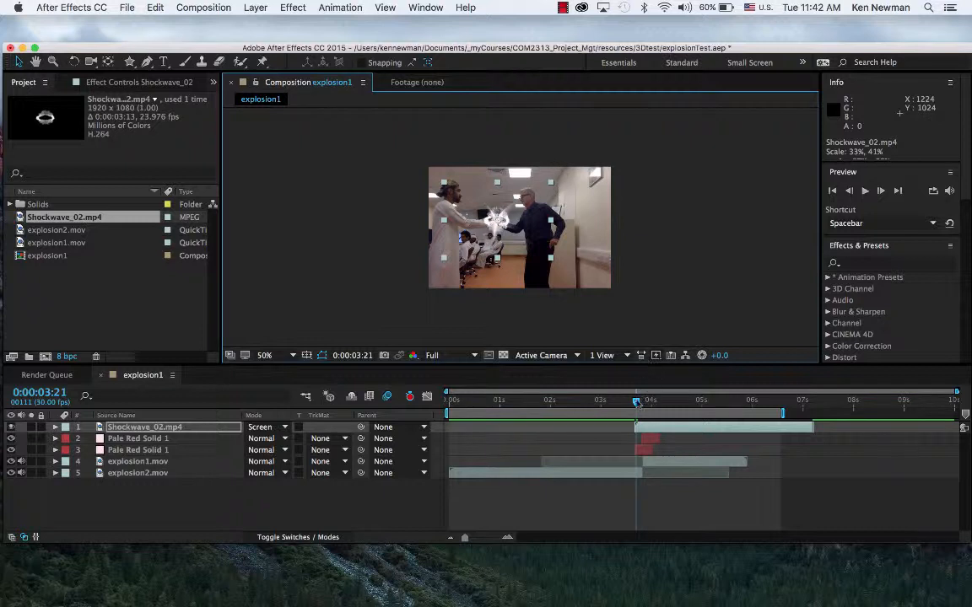
drag(637, 403, 667, 403)
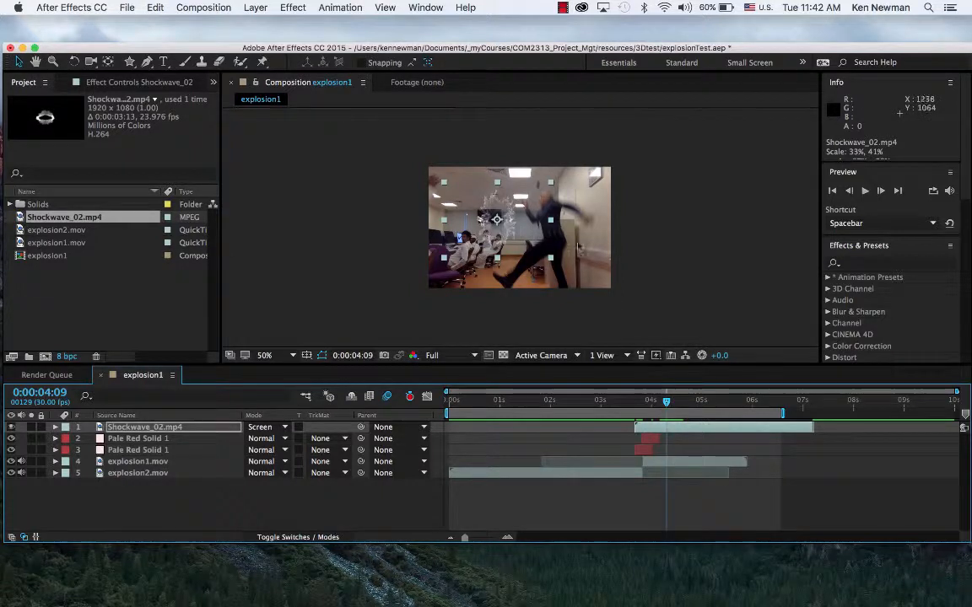
drag(550, 182, 641, 141)
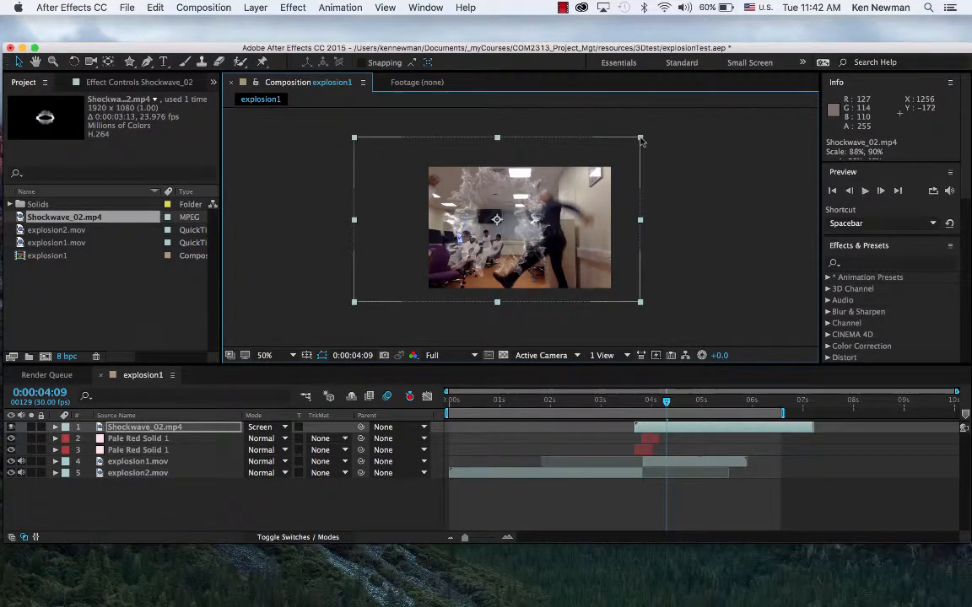
Shift the Shockwave_02.mp4 layer 0:00:00:09 later and play back the composition to check the growing shockwave
drag(667, 403, 666, 431)
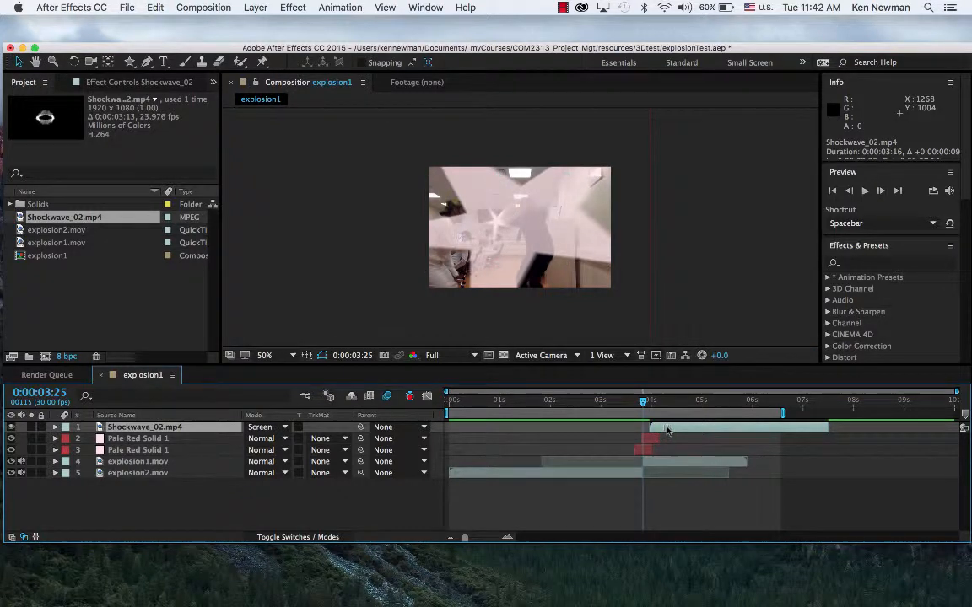
drag(620, 404, 664, 428)
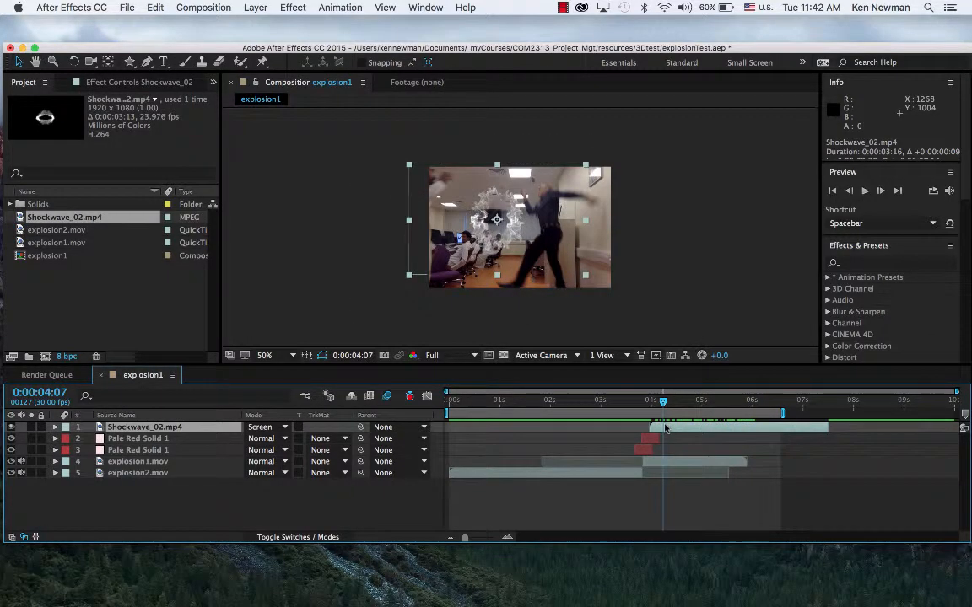
key(period)
key(period)
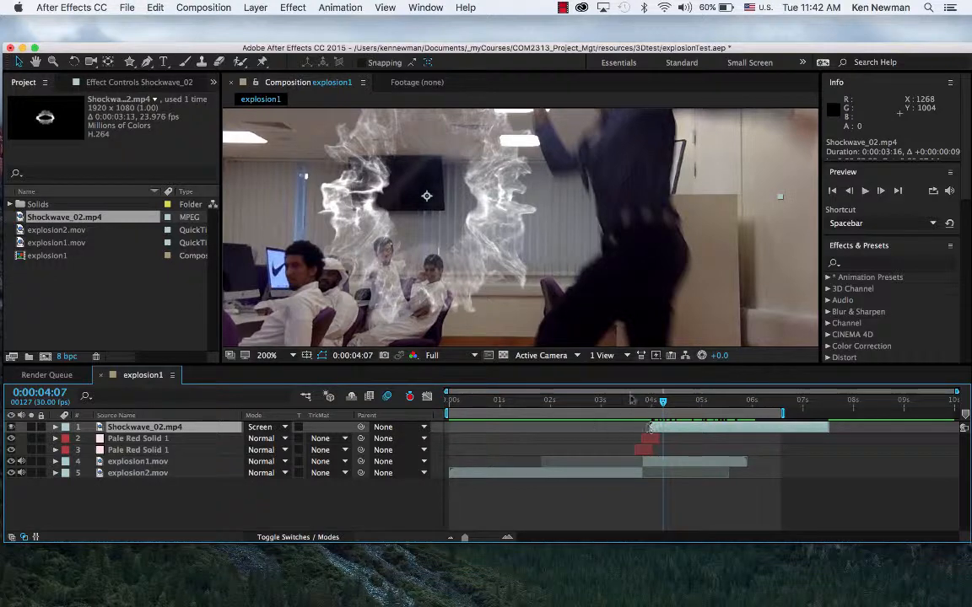
drag(664, 405, 632, 405)
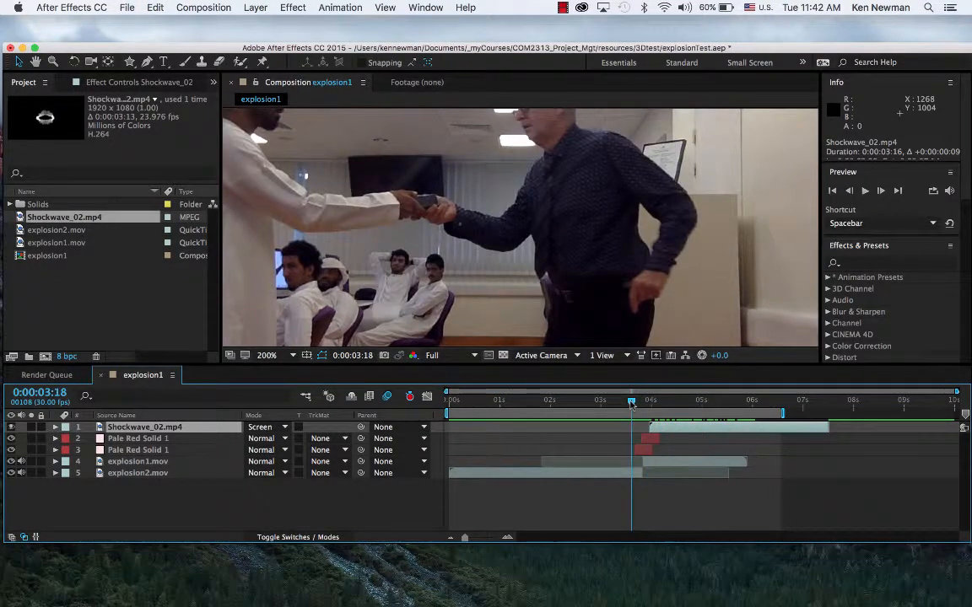
key(space)
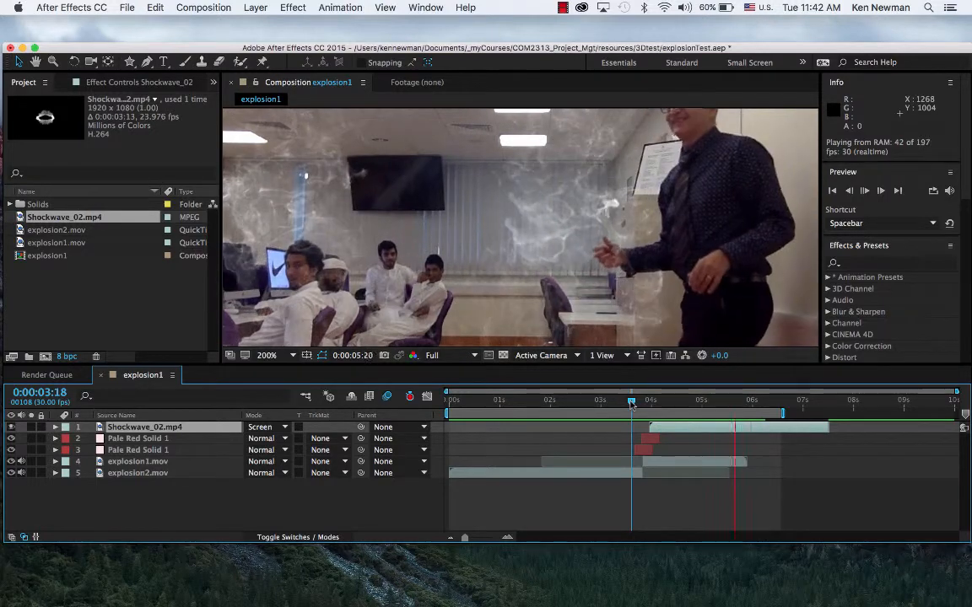
key(space)
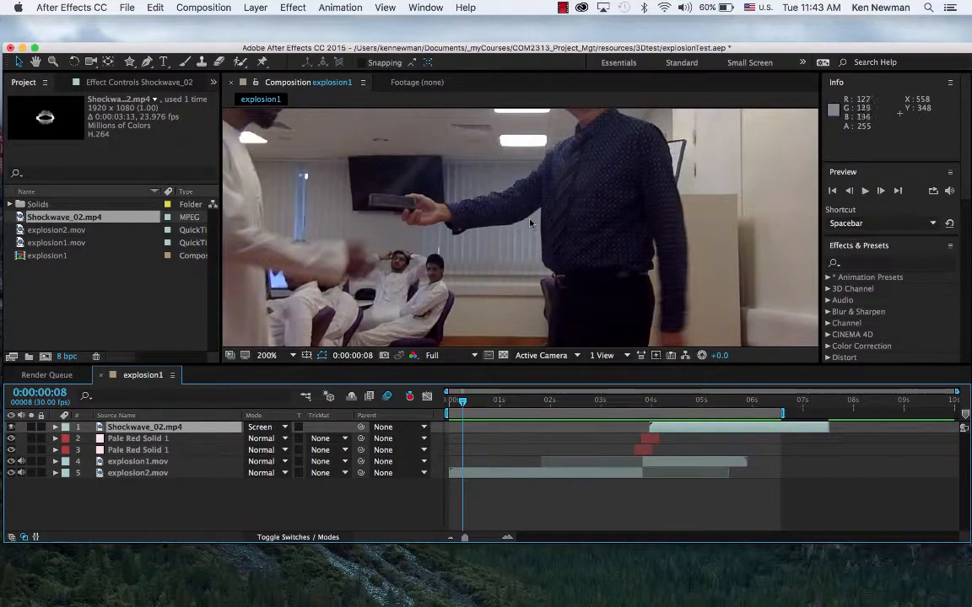
Scrub to 0:00:03:24 and import explosion-01.wav from the explosion folder after listening to it
scroll(529, 223, down, 2)
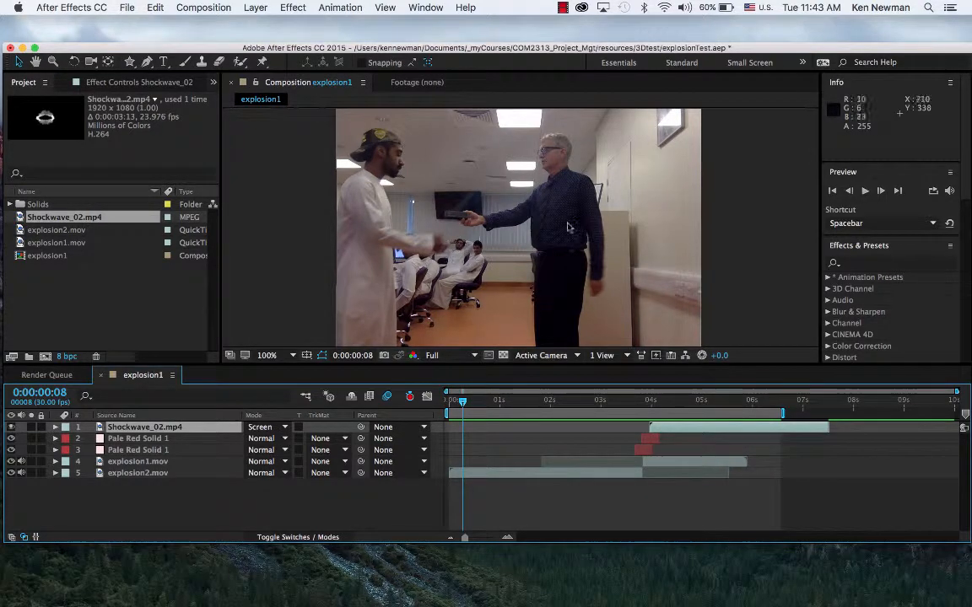
drag(505, 402, 643, 419)
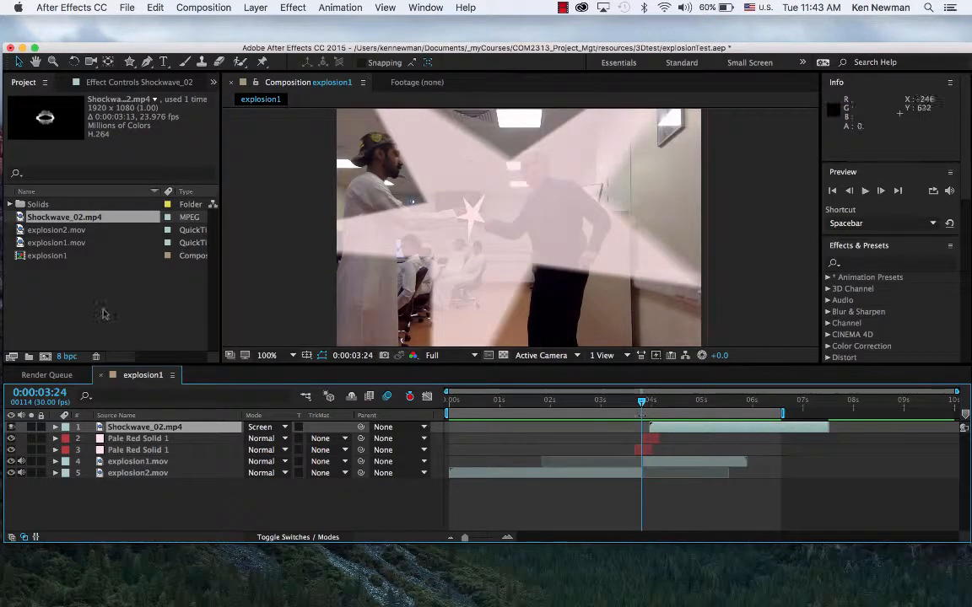
double_click(40, 287)
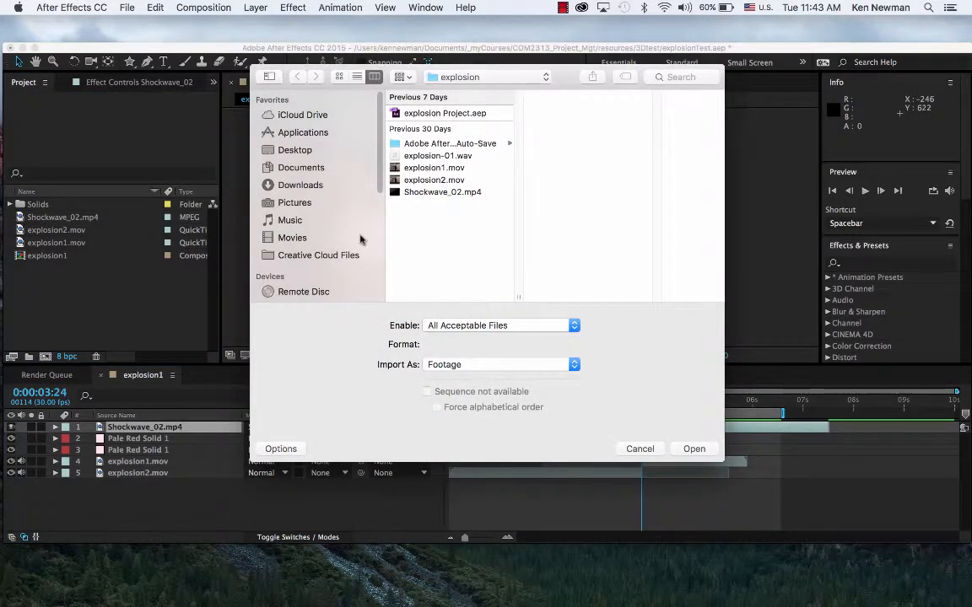
click(446, 156)
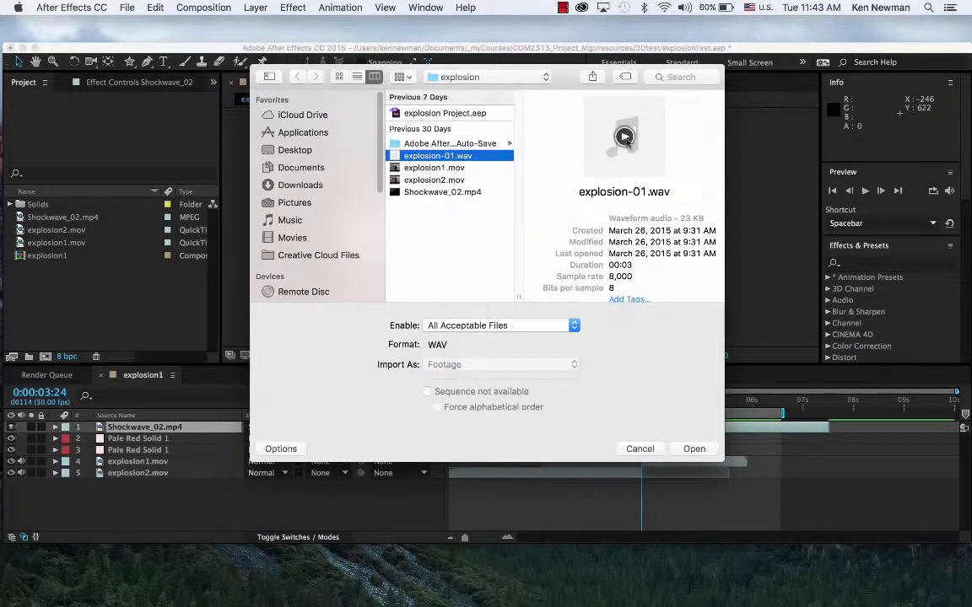
click(624, 137)
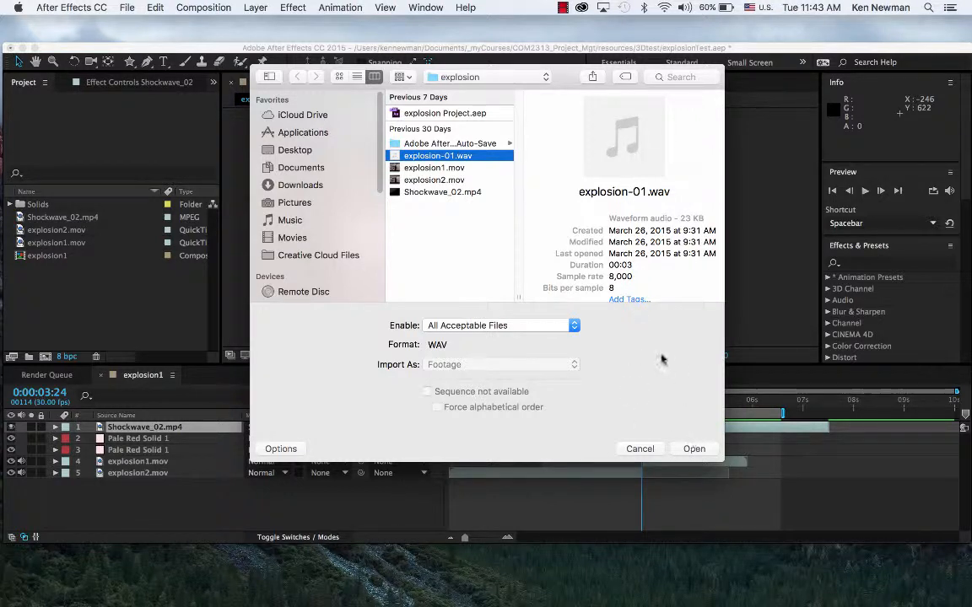
click(693, 449)
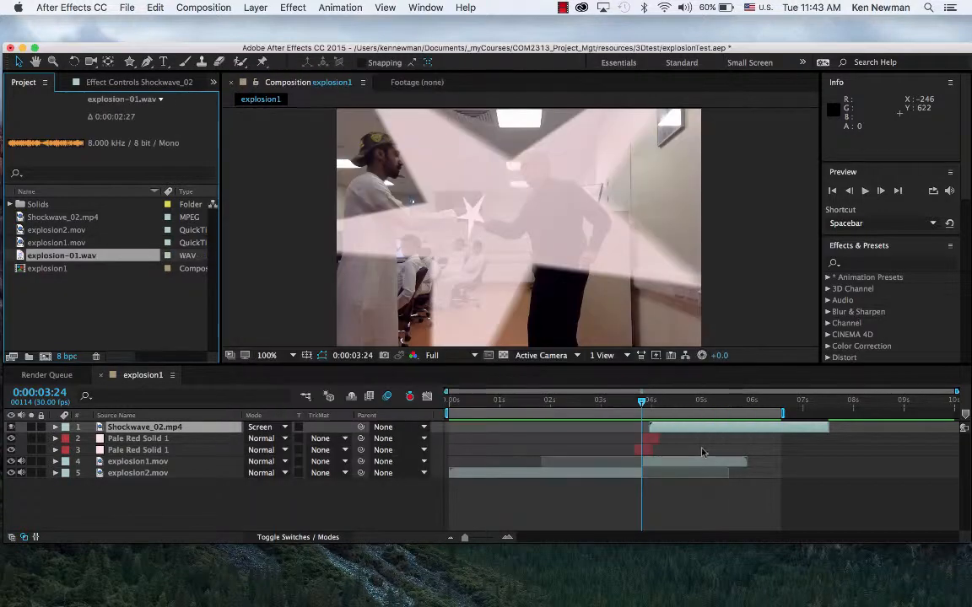
Add explosion-01.wav as the bottom layer, shift it 0:00:03:25 later to start at the cut, and play back the result
drag(47, 253, 124, 498)
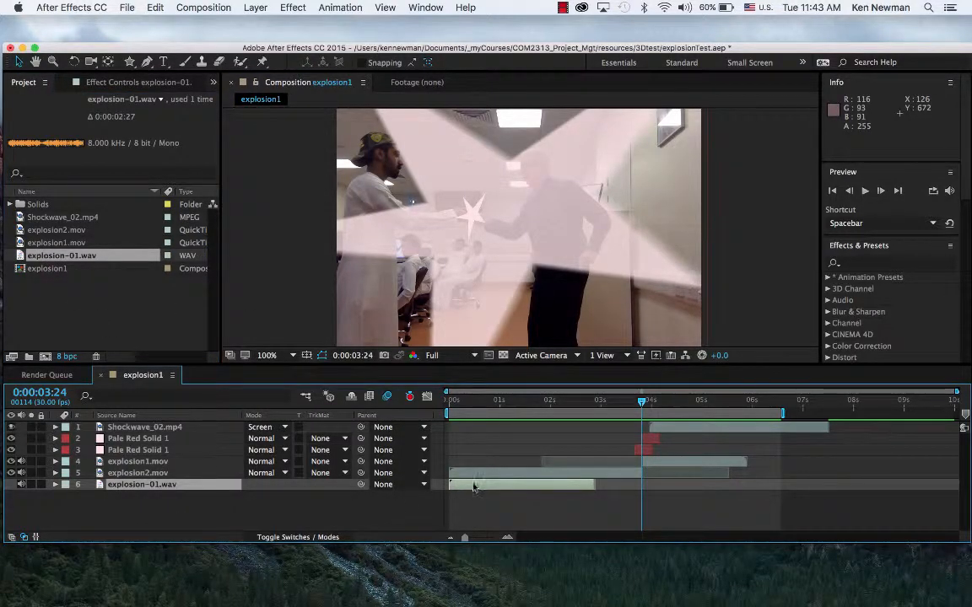
drag(475, 485, 667, 490)
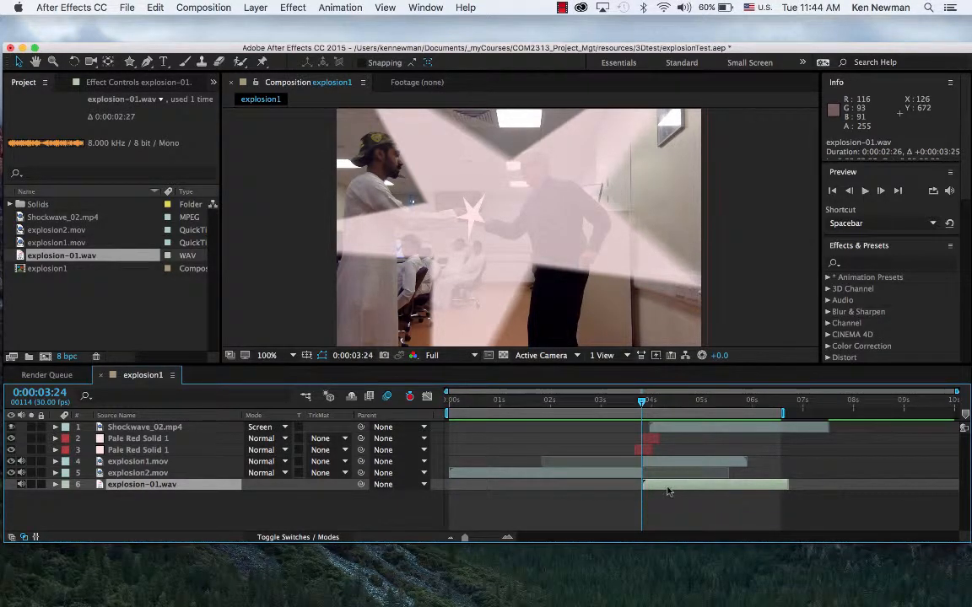
key(space)
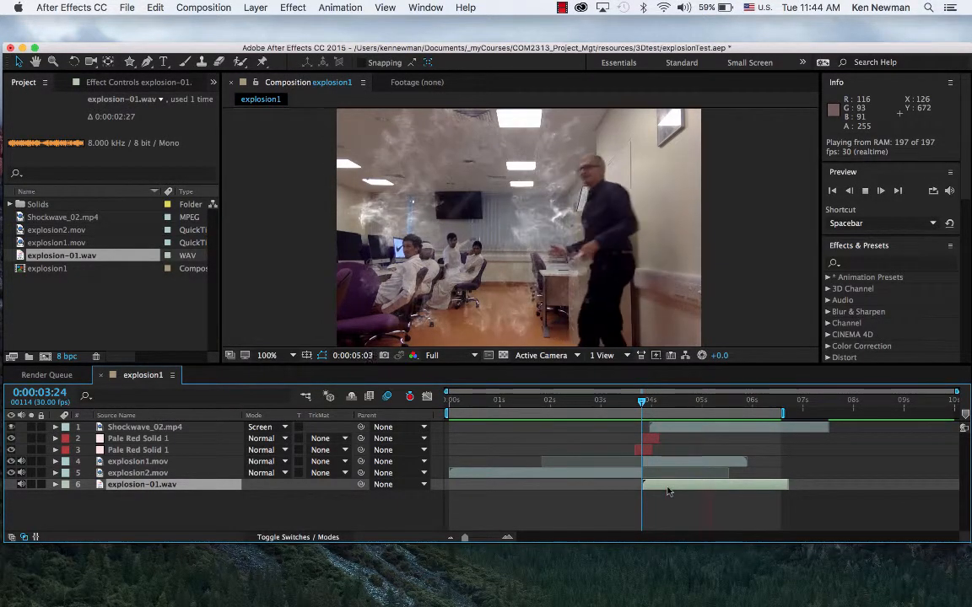
key(space)
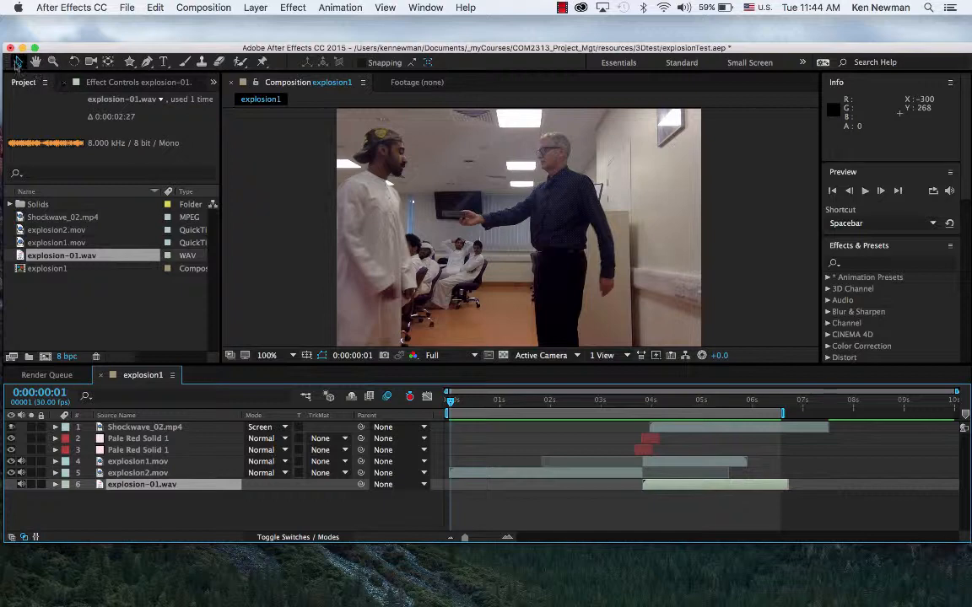
Time-stretch the explosion1.mov layer by a factor of 300, holding the layer in-point in place
drag(451, 403, 657, 439)
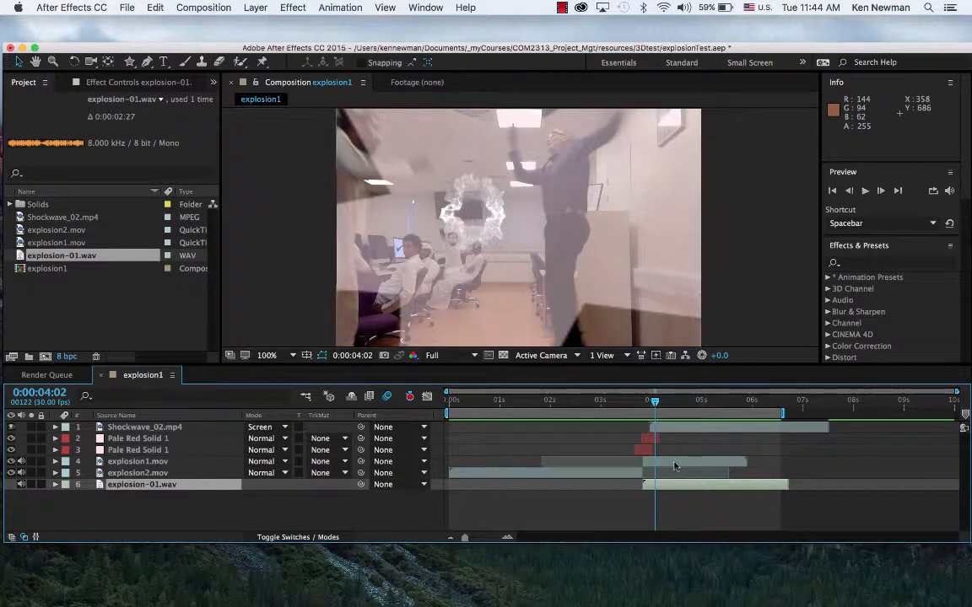
click(675, 464)
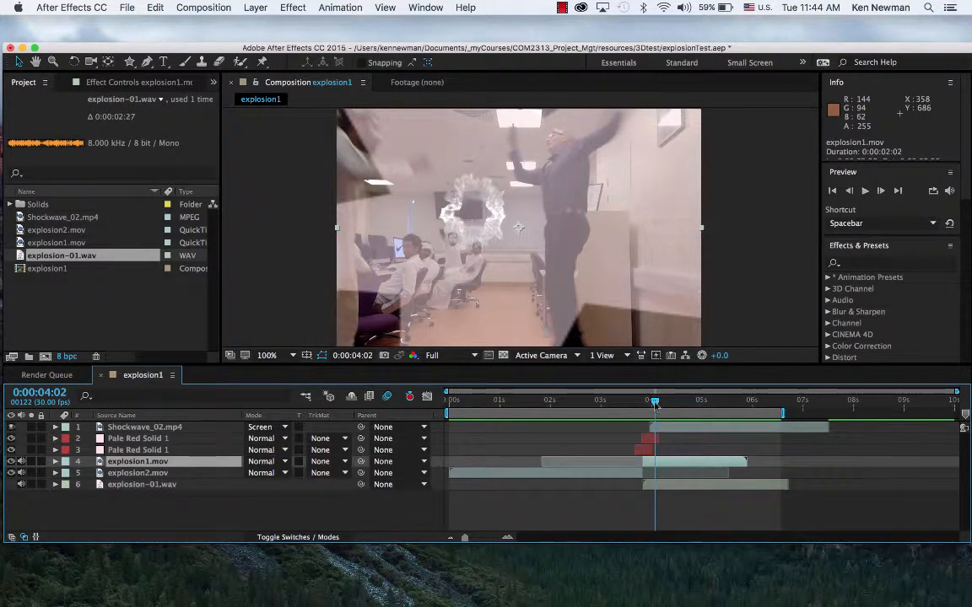
drag(655, 406, 646, 437)
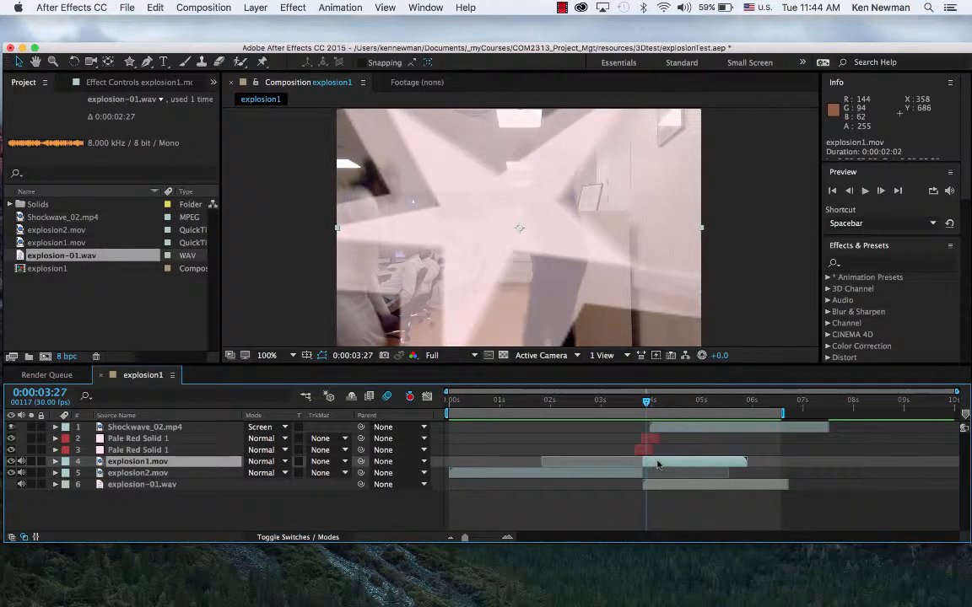
click(256, 8)
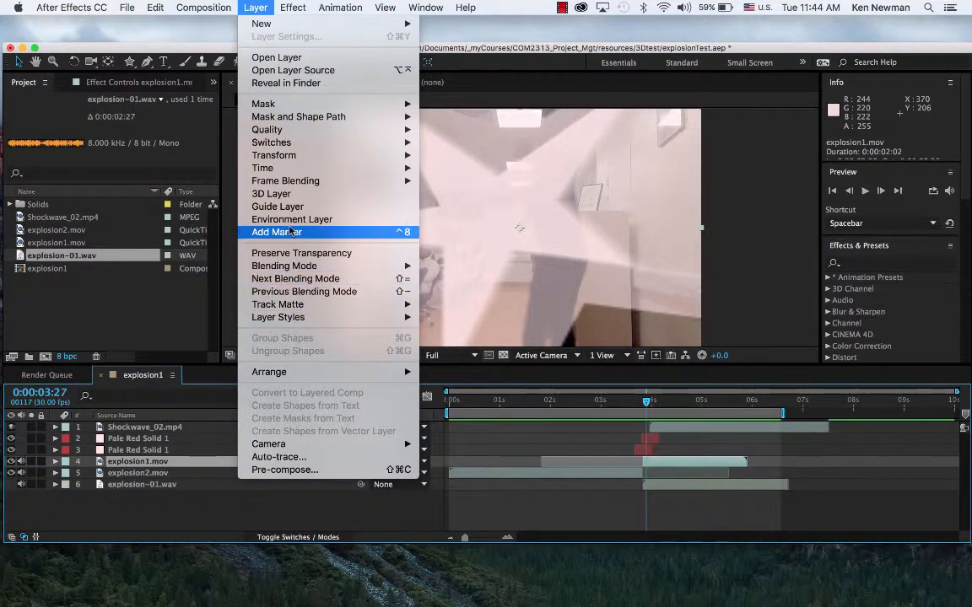
mouse_move(290, 166)
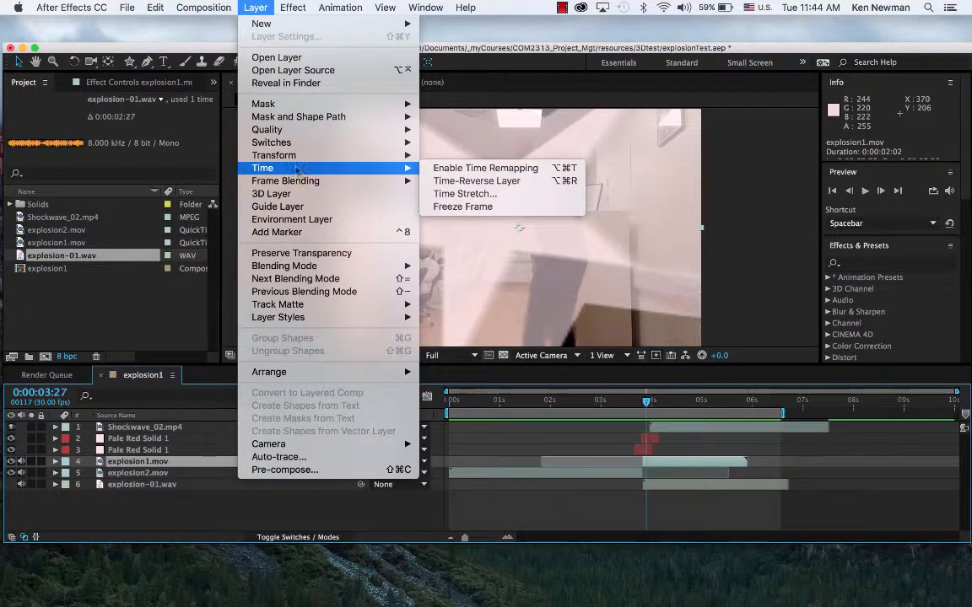
click(465, 194)
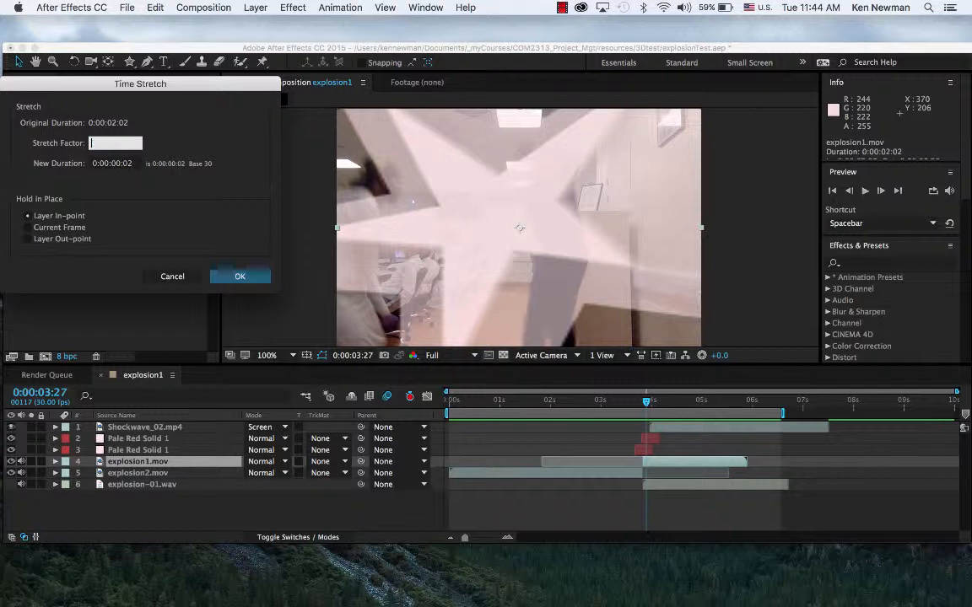
text(00)
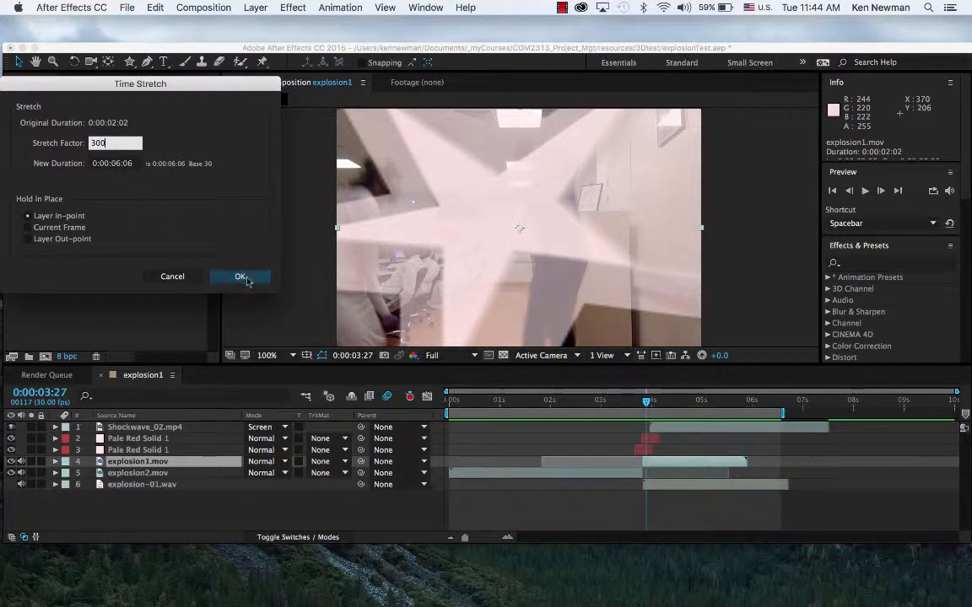
click(245, 277)
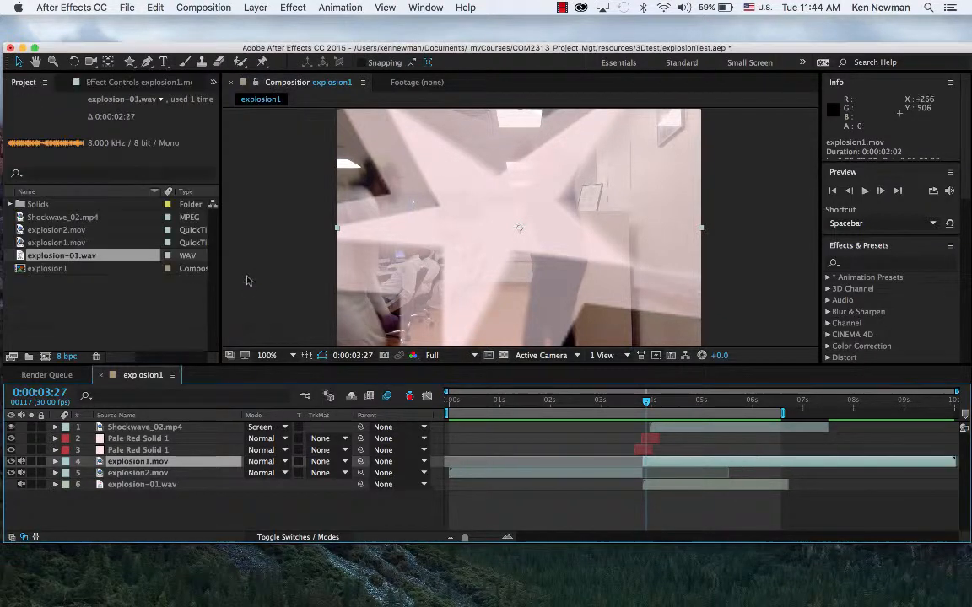
Scrub back before the cut and play back the composition to check the slowed explosion1.mov footage
click(626, 403)
drag(626, 403, 612, 433)
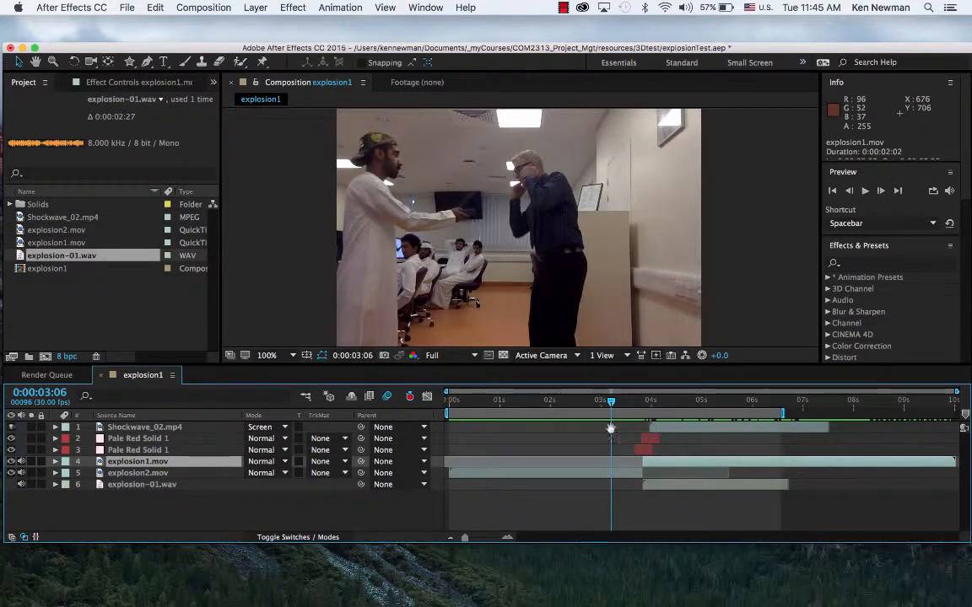
key(space)
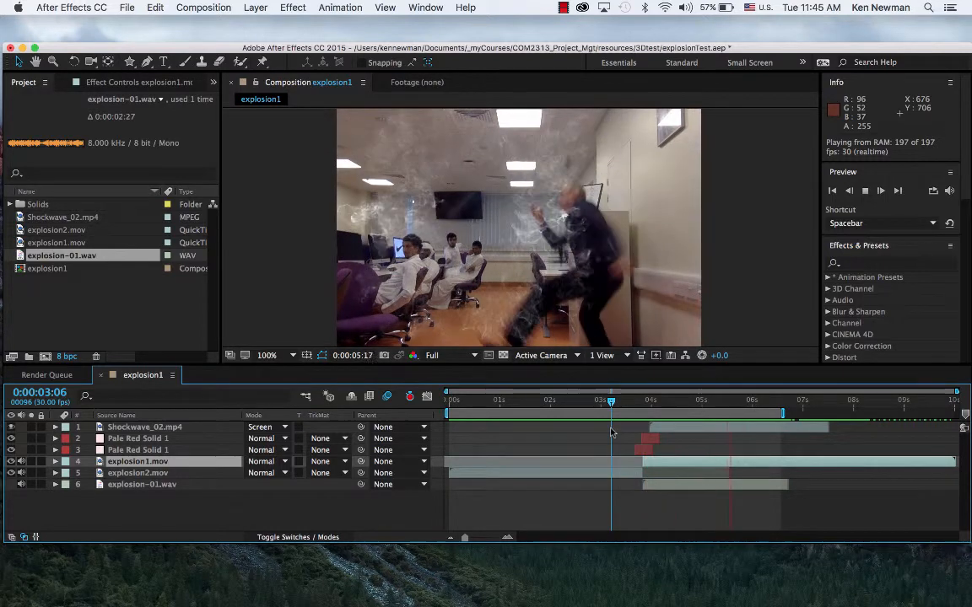
key(space)
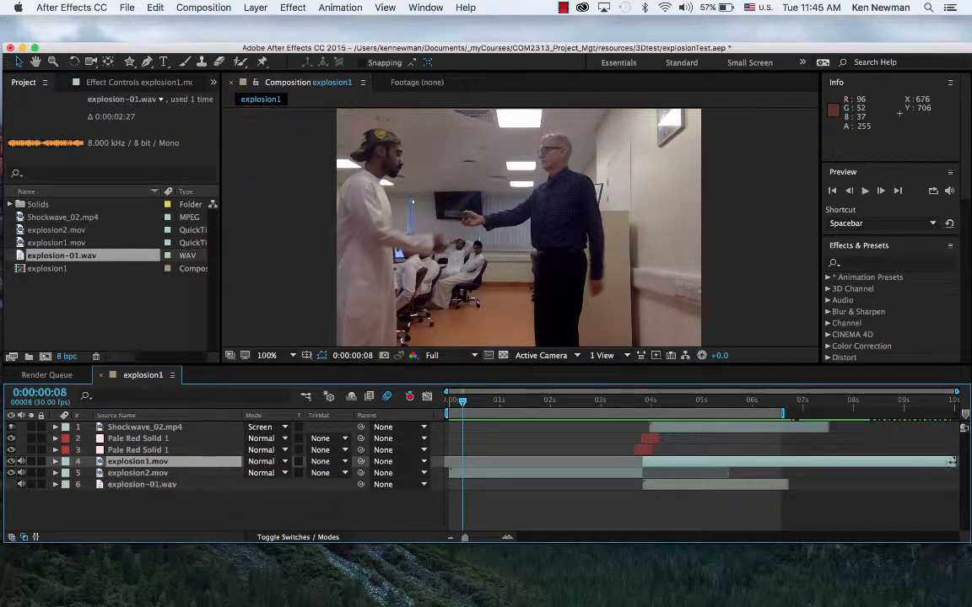
Trim the explosion1.mov layer's end to match the end of the Shockwave_02.mp4 layer and extend the work area to the same point
drag(951, 461, 827, 461)
drag(785, 413, 832, 413)
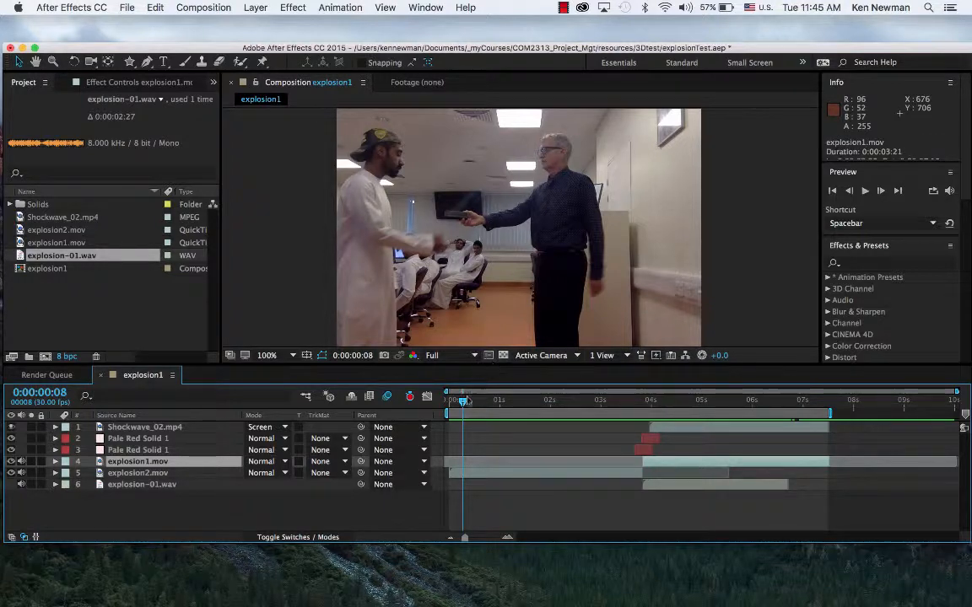
Go to 0:00:03:25 and hide the Shockwave_02.mp4 layer and both Pale Red Solid 1 layers
drag(463, 402, 643, 404)
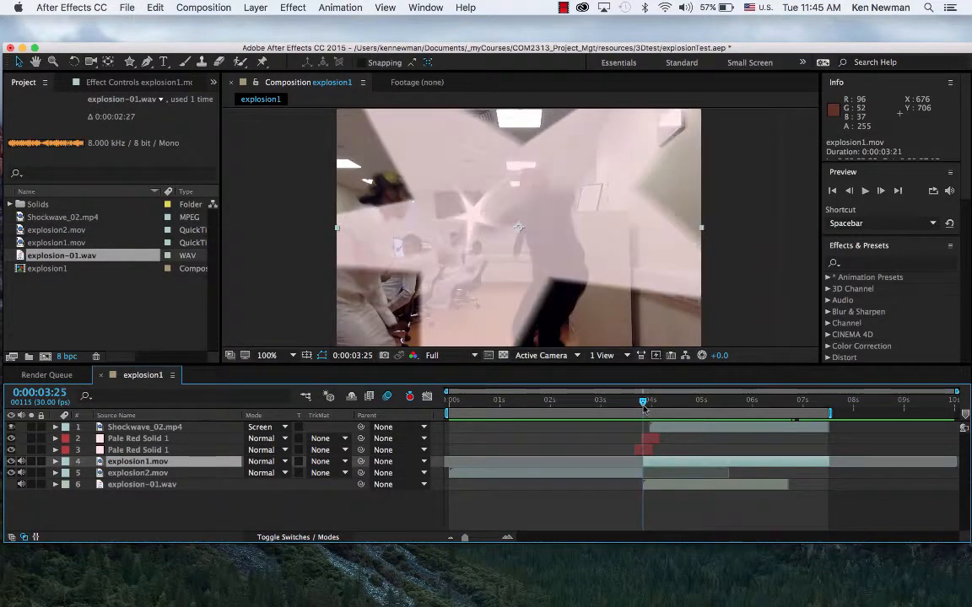
click(11, 427)
click(11, 439)
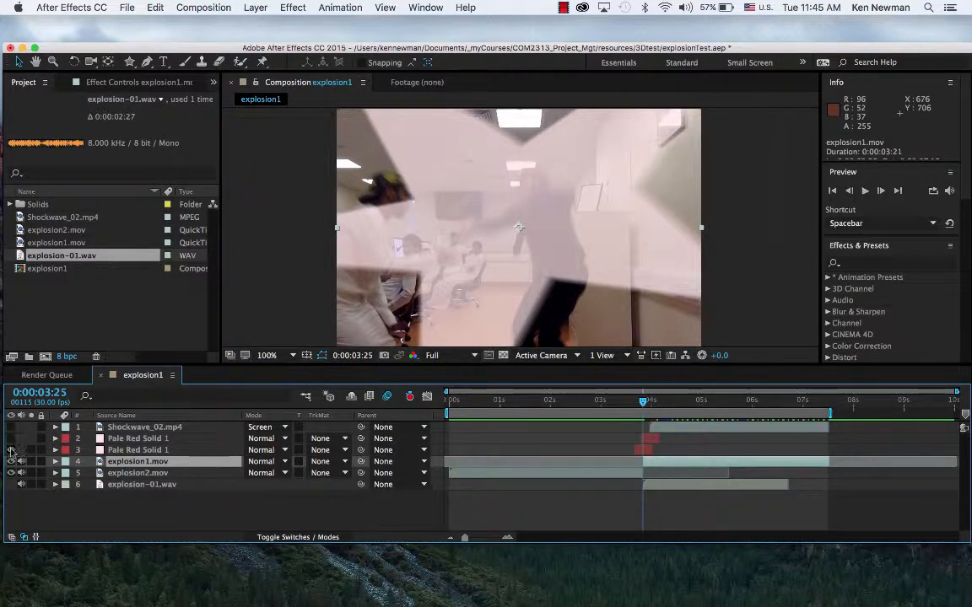
click(11, 450)
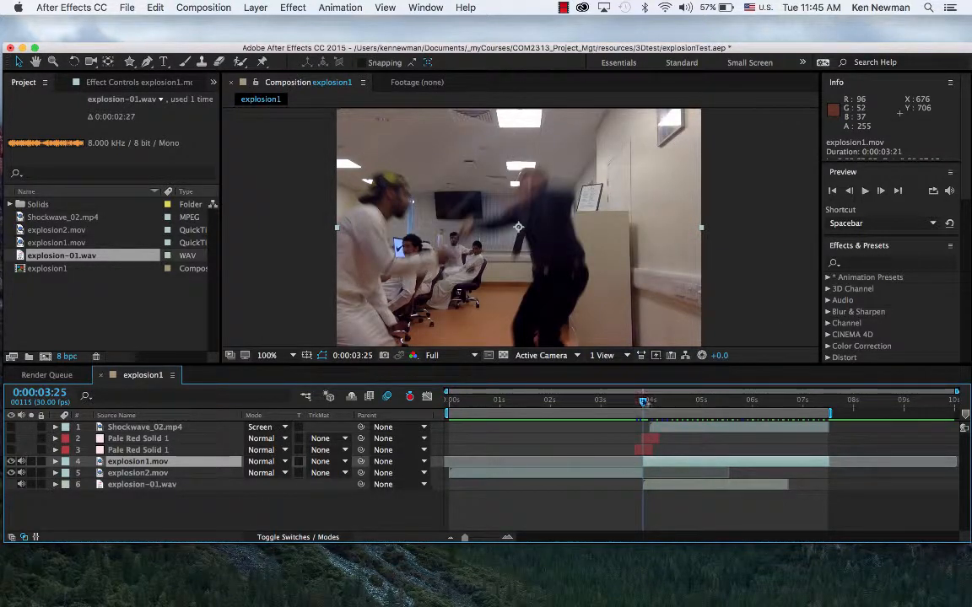
Scrub around the cut, return to 0:00:03:25 with explosion1.mov selected, and search the effects for bulge
mouse_move(644, 401)
mouse_down()
mouse_move(825, 417)
mouse_move(647, 419)
mouse_up()
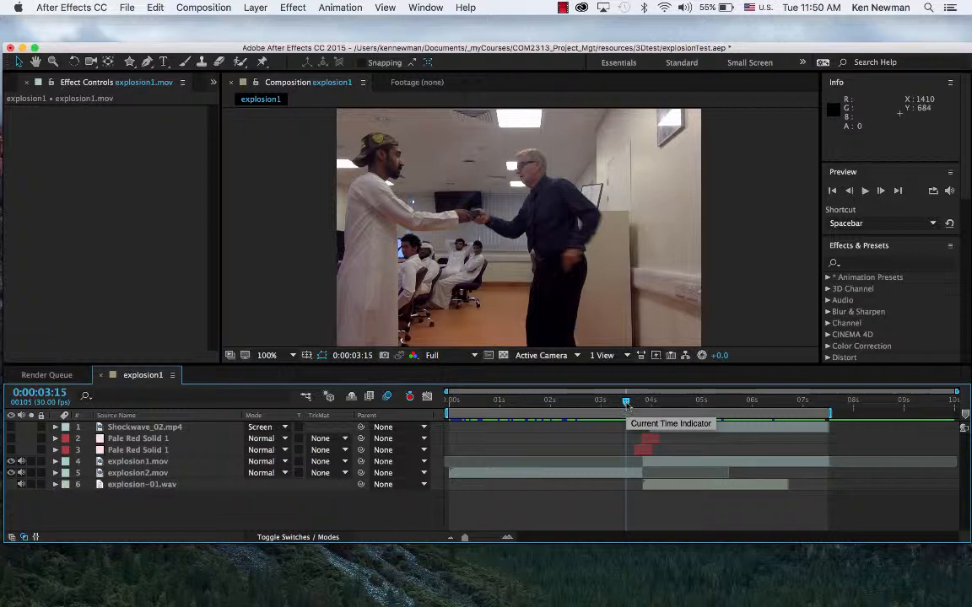
mouse_move(626, 404)
mouse_down()
mouse_move(651, 404)
mouse_move(644, 405)
mouse_up()
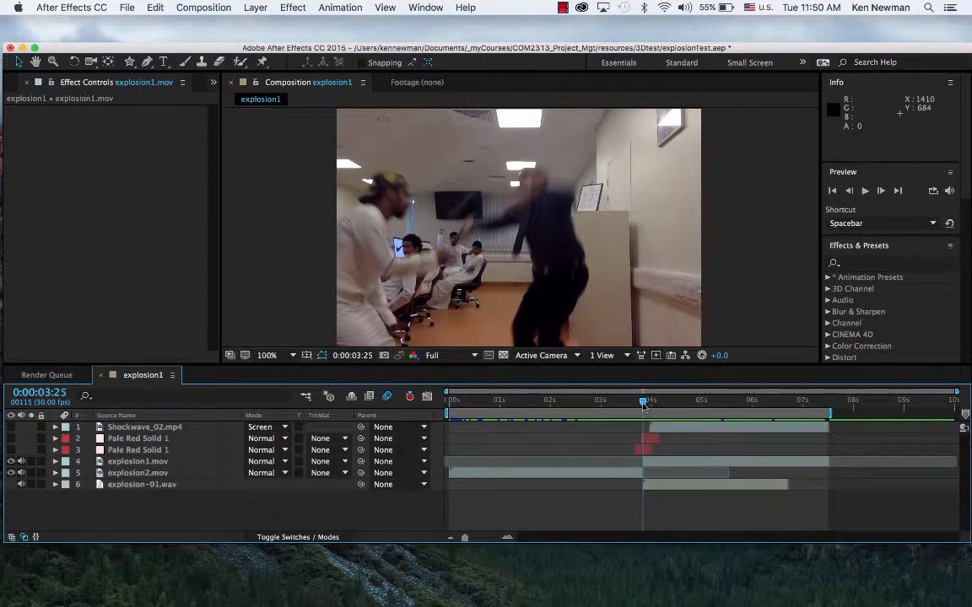
click(689, 466)
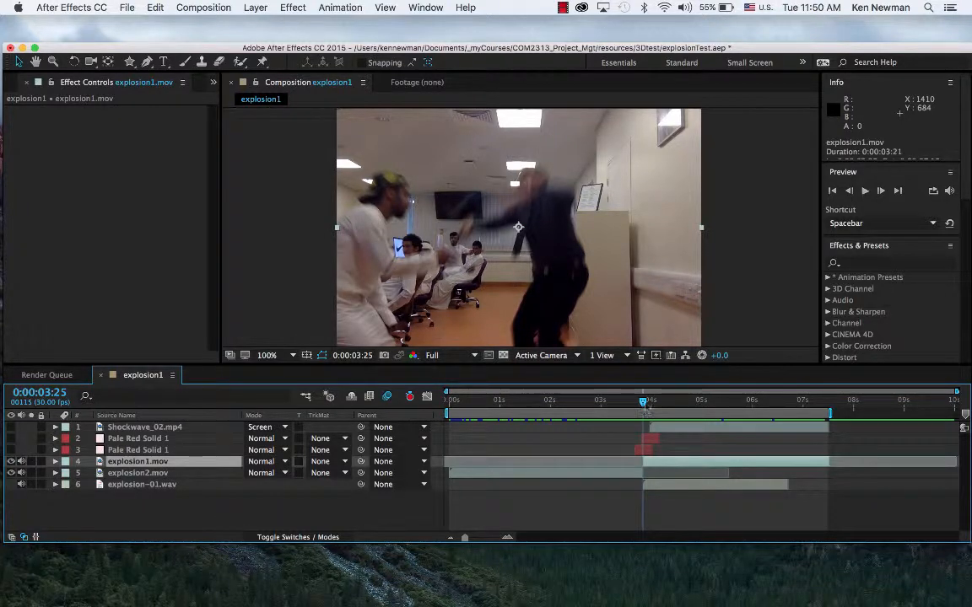
mouse_move(643, 403)
mouse_down()
mouse_move(694, 405)
mouse_move(638, 423)
mouse_up()
drag(645, 424, 642, 447)
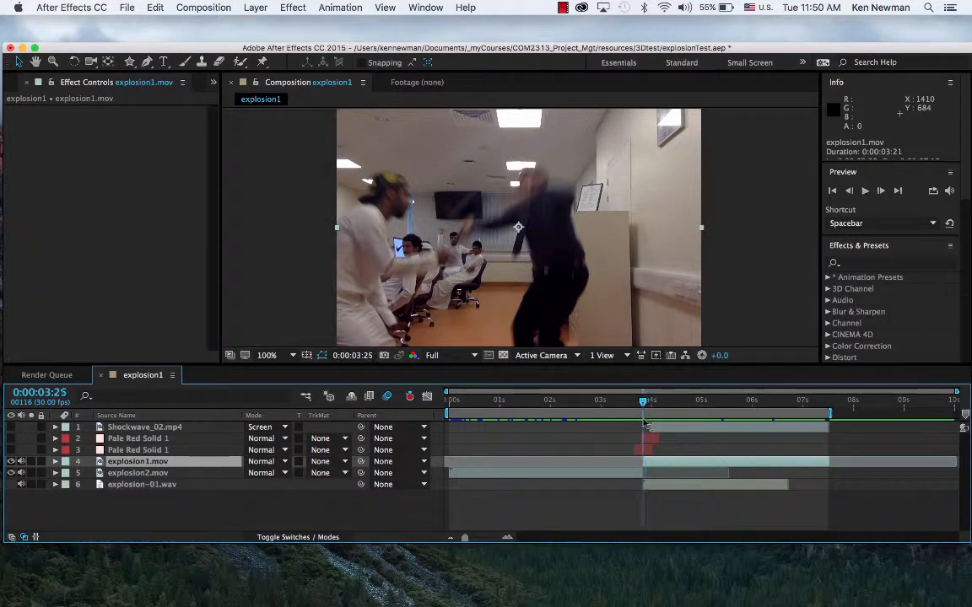
click(859, 267)
text(b)
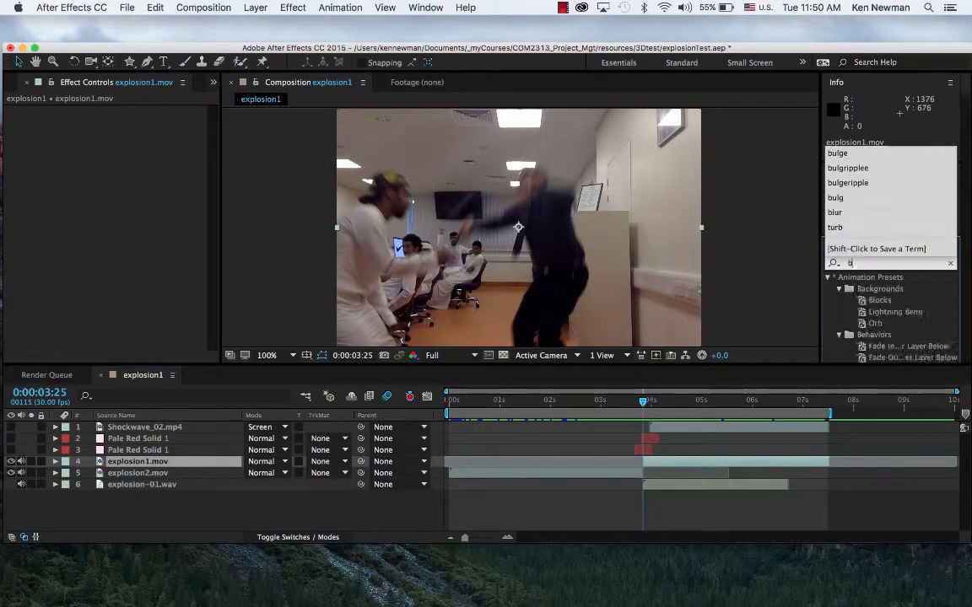
text(ulge)
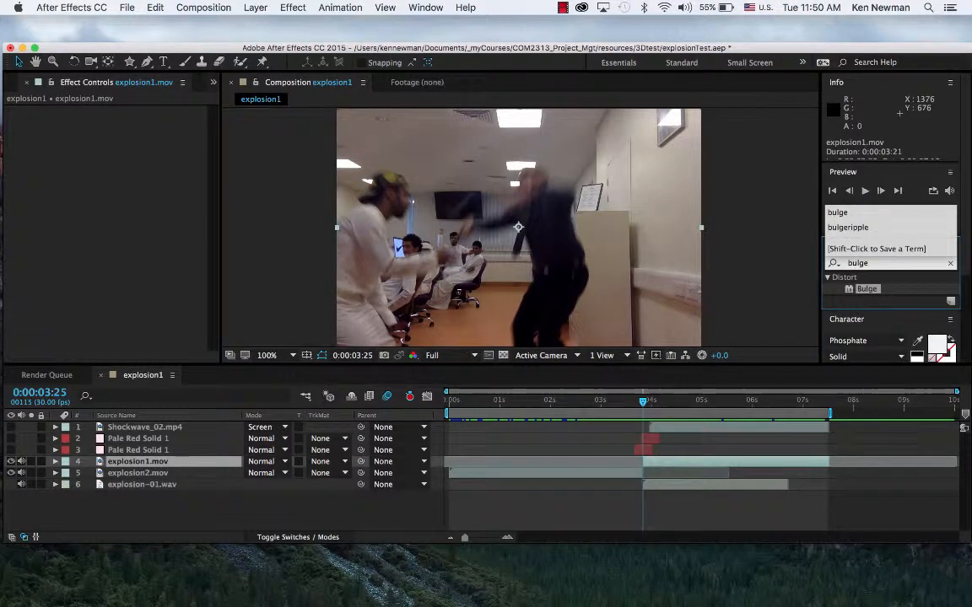
Apply the Bulge effect directly to the explosion1.mov layer in the timeline and delete it again
drag(866, 288, 672, 462)
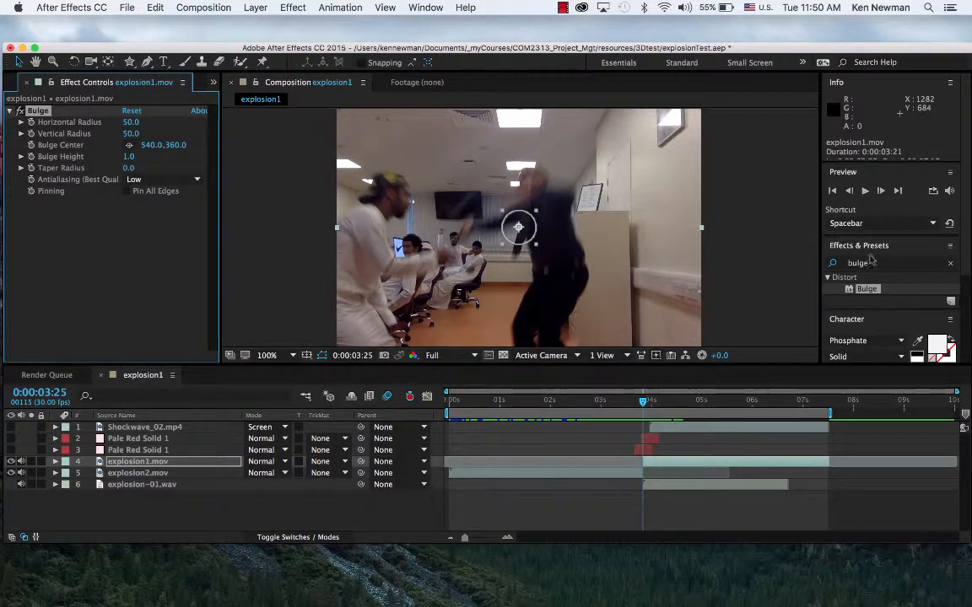
click(673, 463)
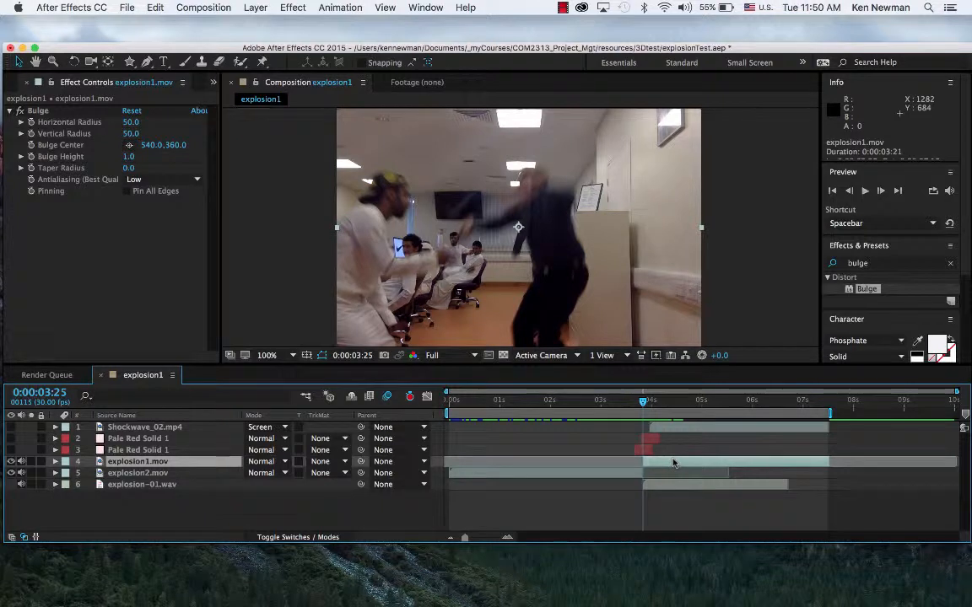
click(38, 111)
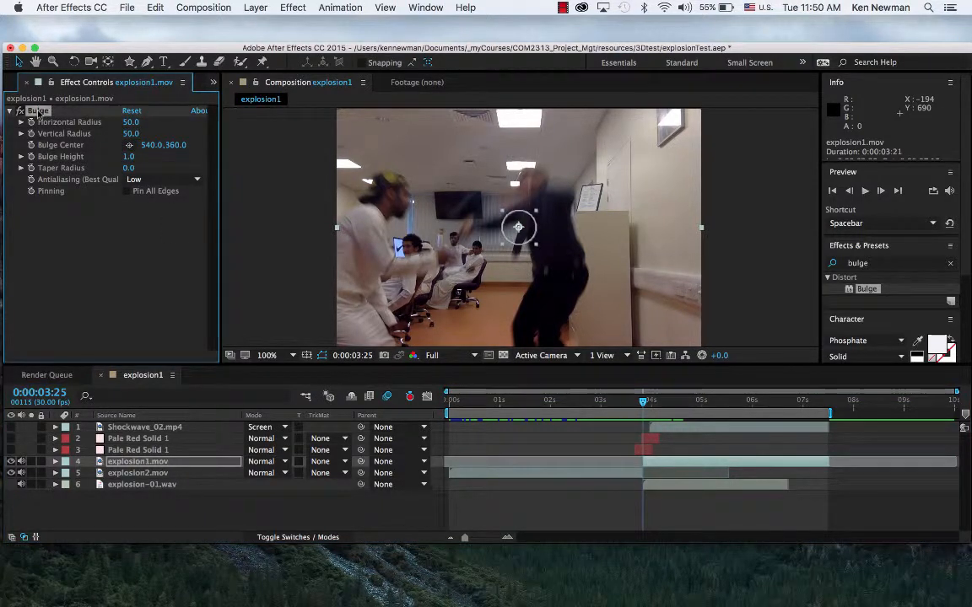
key(Delete)
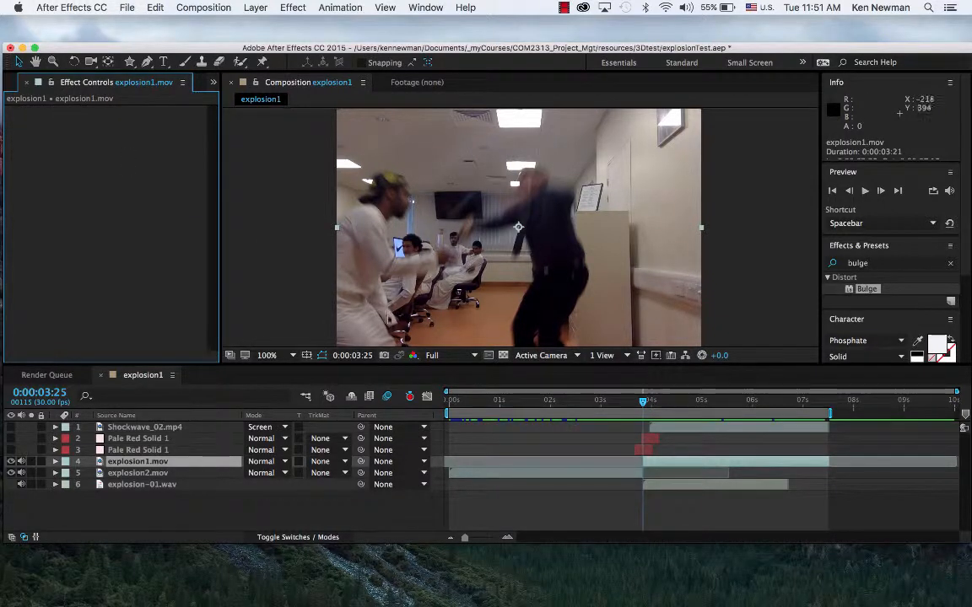
Apply the Bulge effect to the selected explosion1.mov layer through its effect controls, undoing a trial change to the effect's values
click(671, 462)
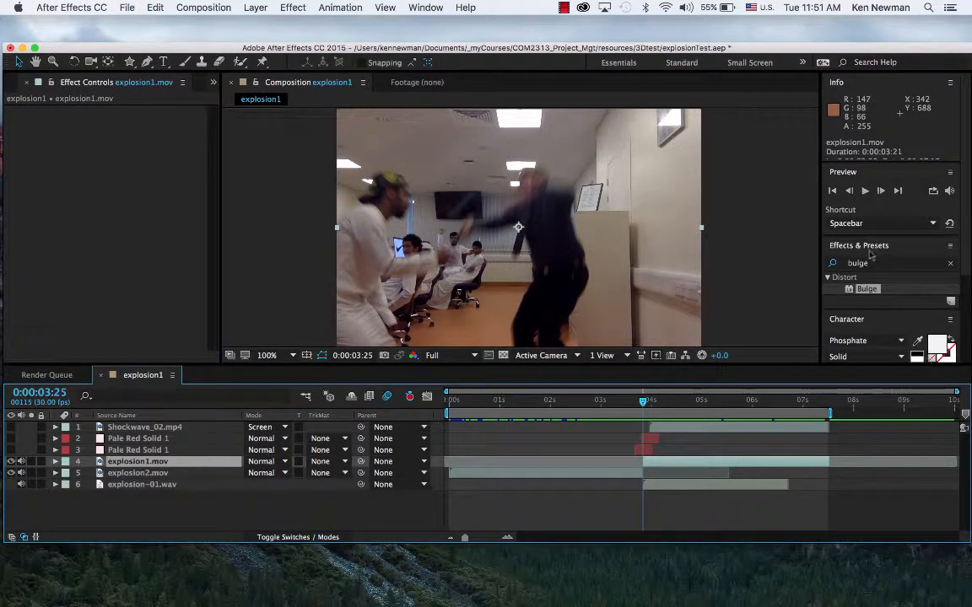
drag(850, 290, 101, 219)
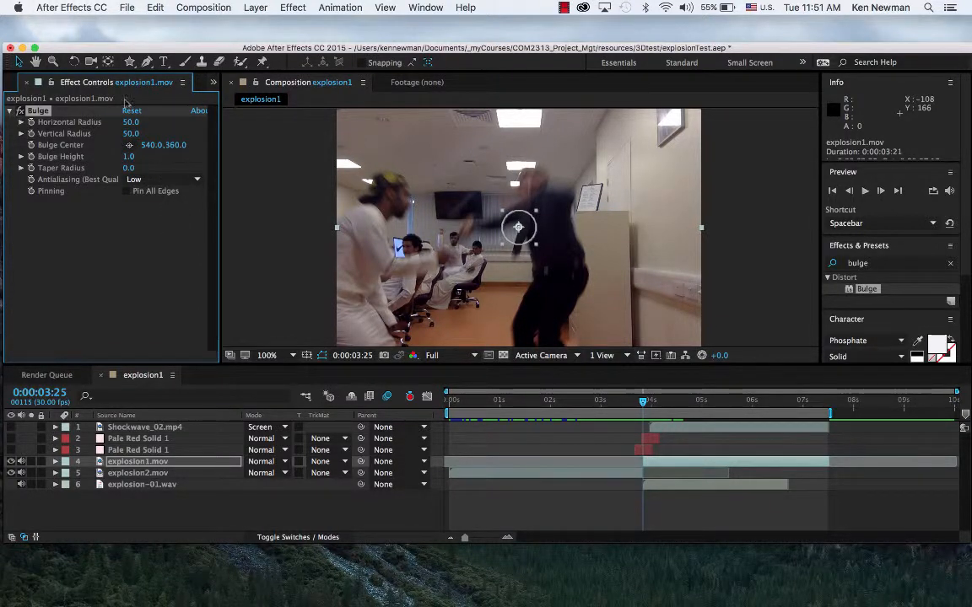
mouse_move(145, 148)
mouse_down()
mouse_move(159, 148)
mouse_move(152, 145)
mouse_up()
key(super+z)
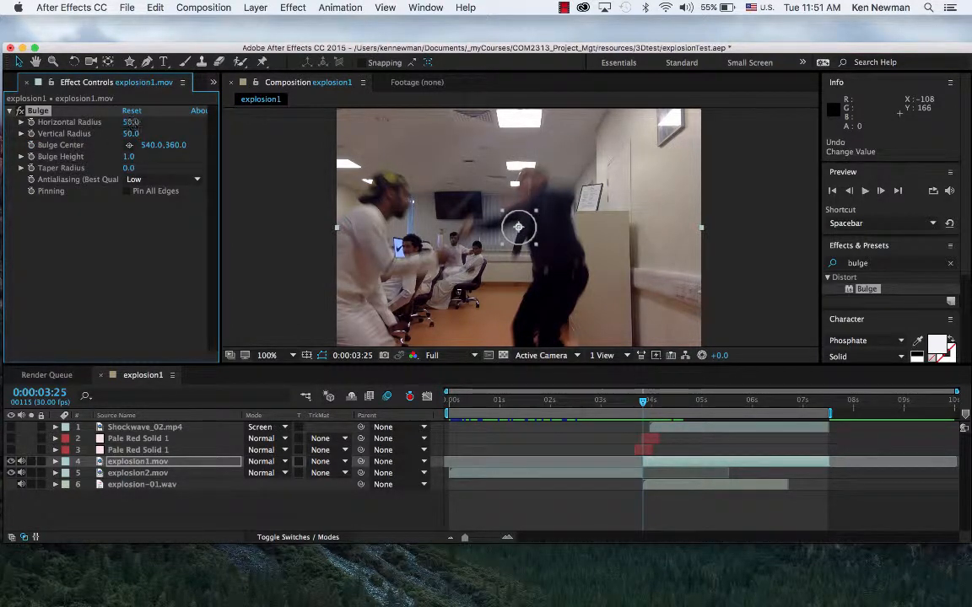
Enable keyframing for both Bulge radii at 0:00:03:25 and enlarge them to 463 horizontal and 388 vertical
drag(132, 122, 221, 128)
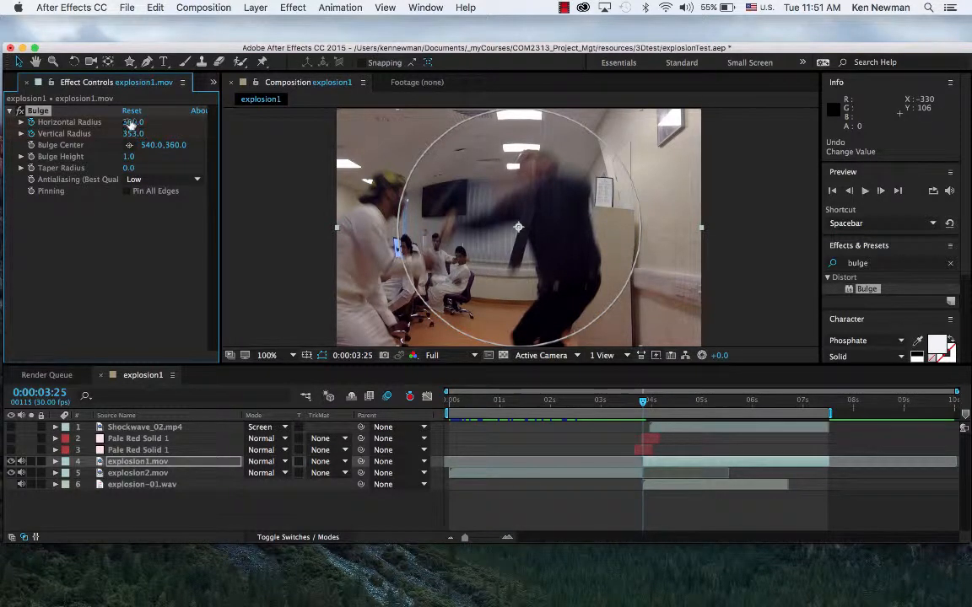
drag(132, 124, 207, 124)
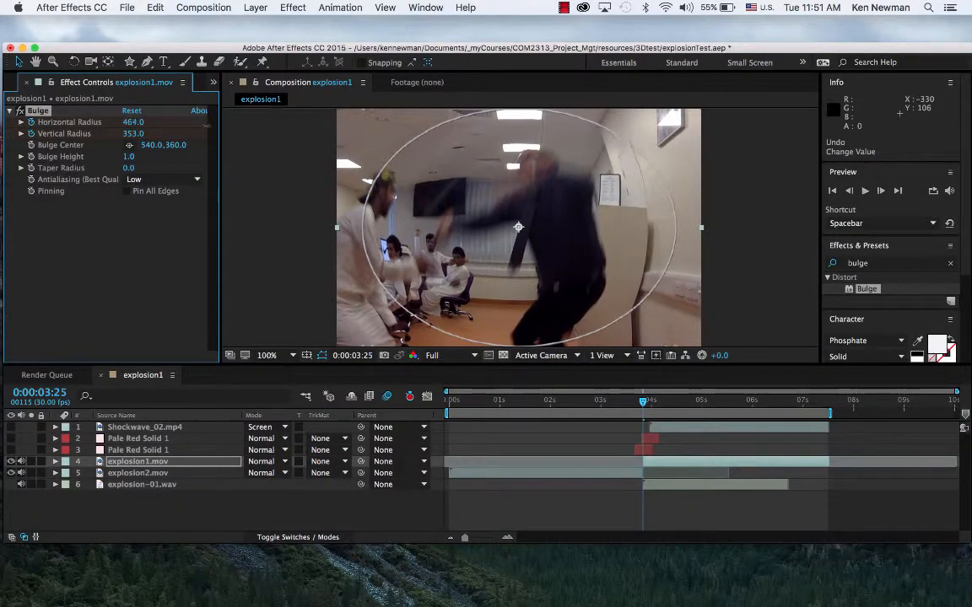
drag(132, 133, 148, 133)
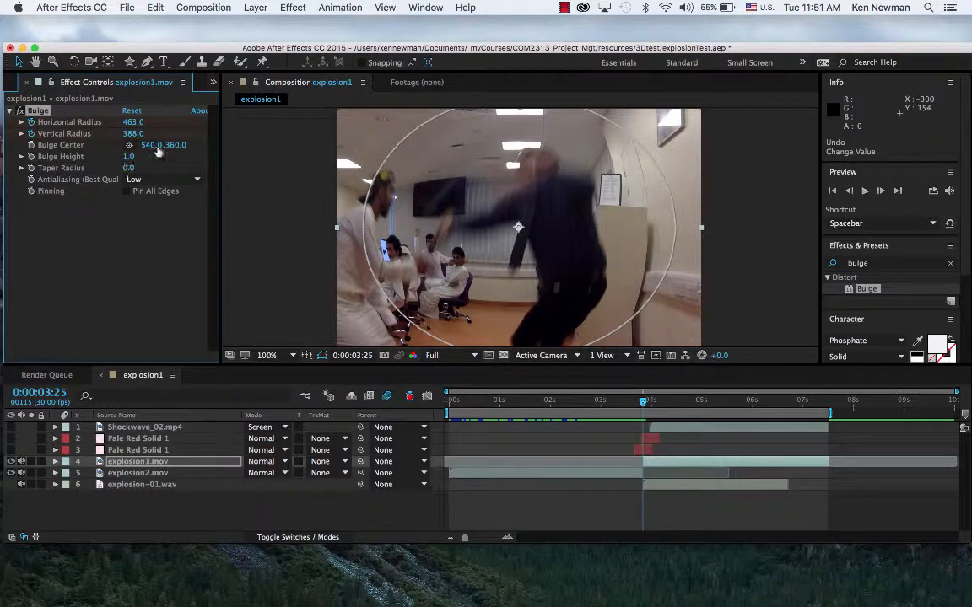
Keyframe the Bulge Center at 368, 333 and widen the Horizontal Radius to 760
drag(149, 145, 117, 145)
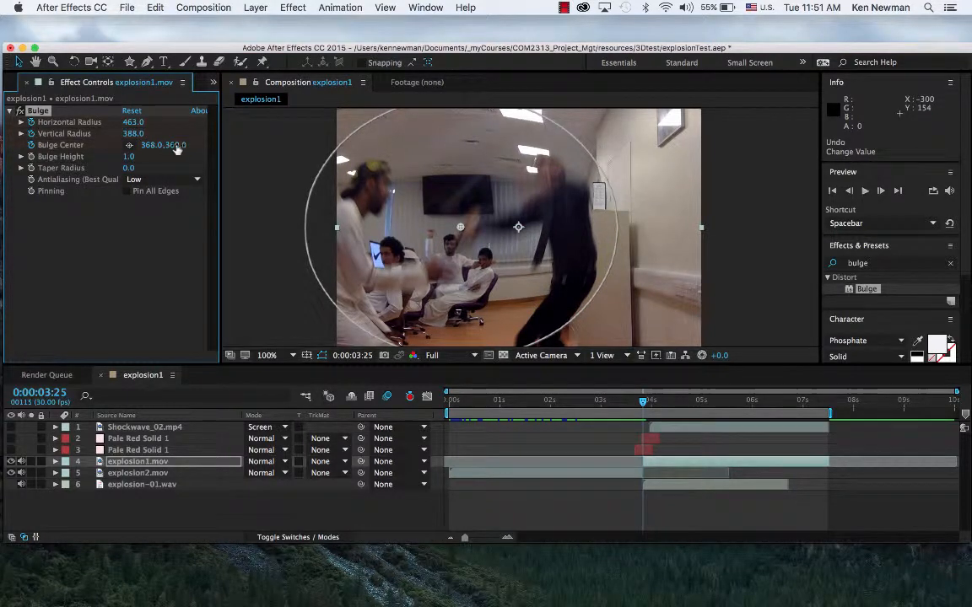
drag(177, 148, 171, 149)
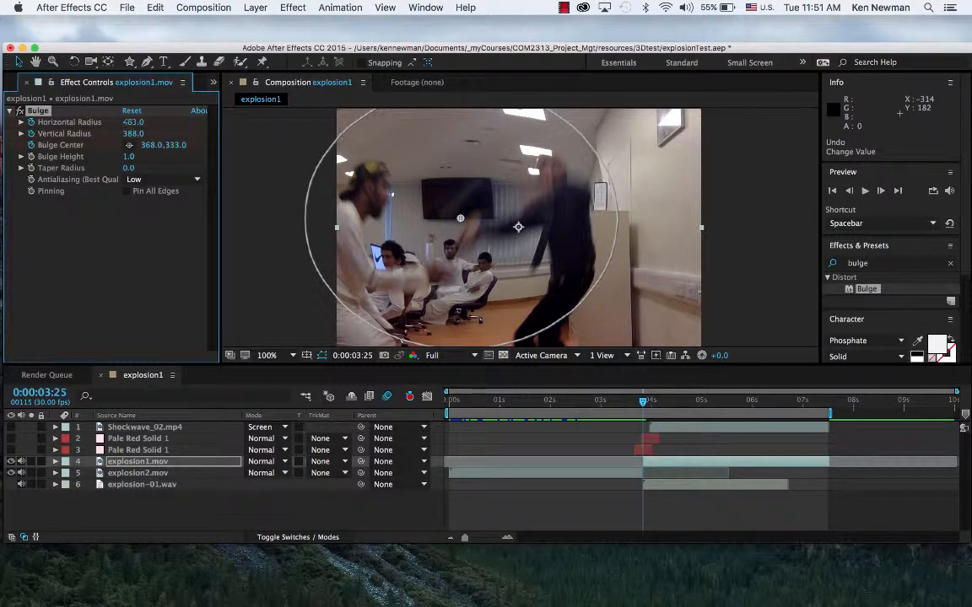
drag(132, 121, 150, 121)
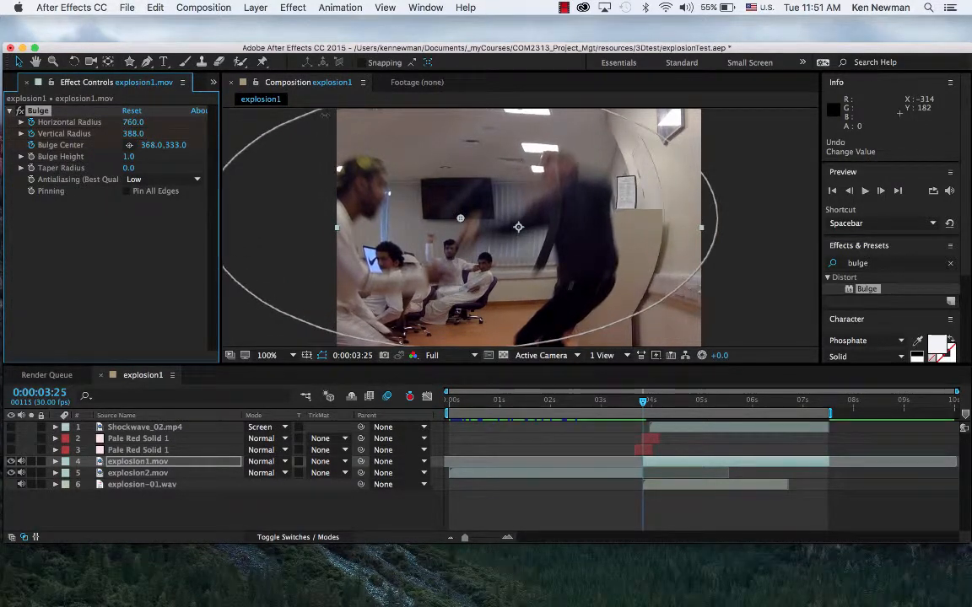
Reveal the Bulge keyframes of explosion1.mov and move the radius and center keyframes together to 0:00:04:15
click(55, 462)
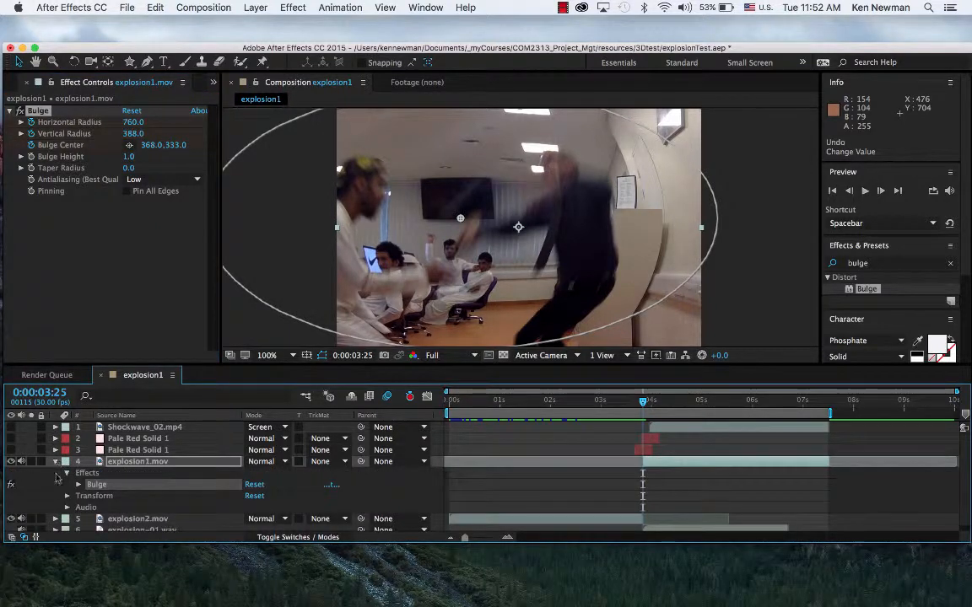
click(78, 484)
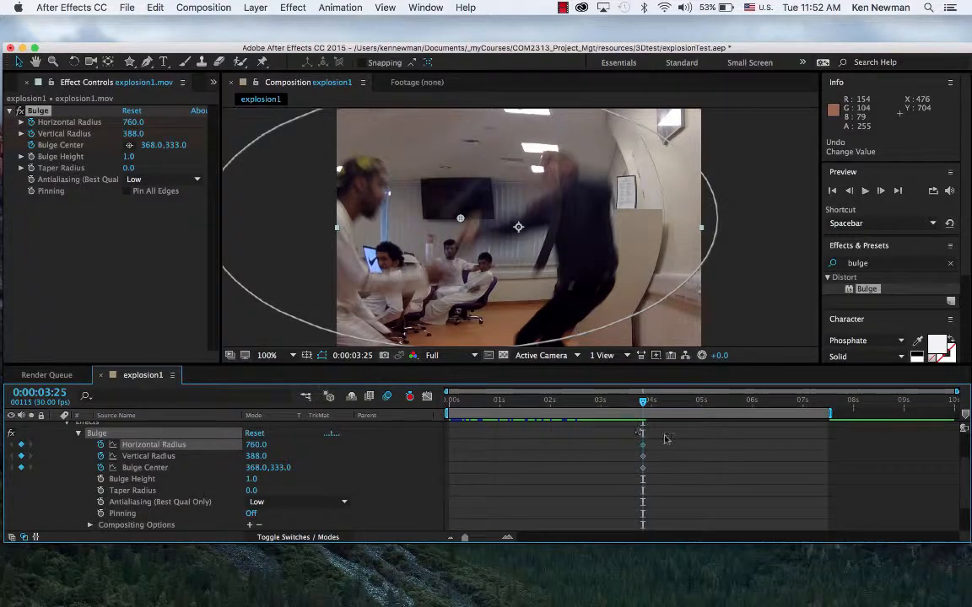
scroll(715, 437, up, 3)
scroll(715, 437, down, 2)
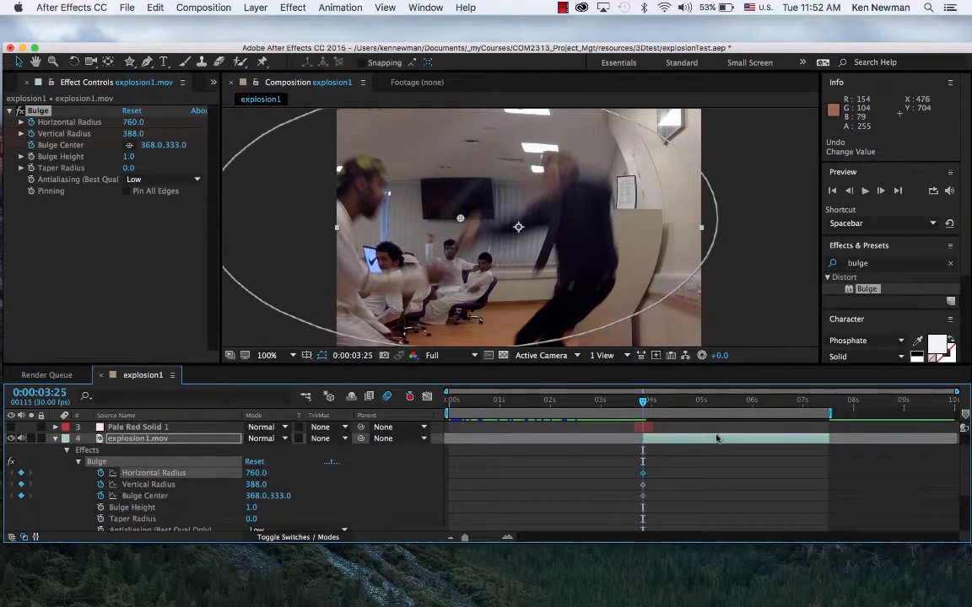
drag(629, 463, 661, 481)
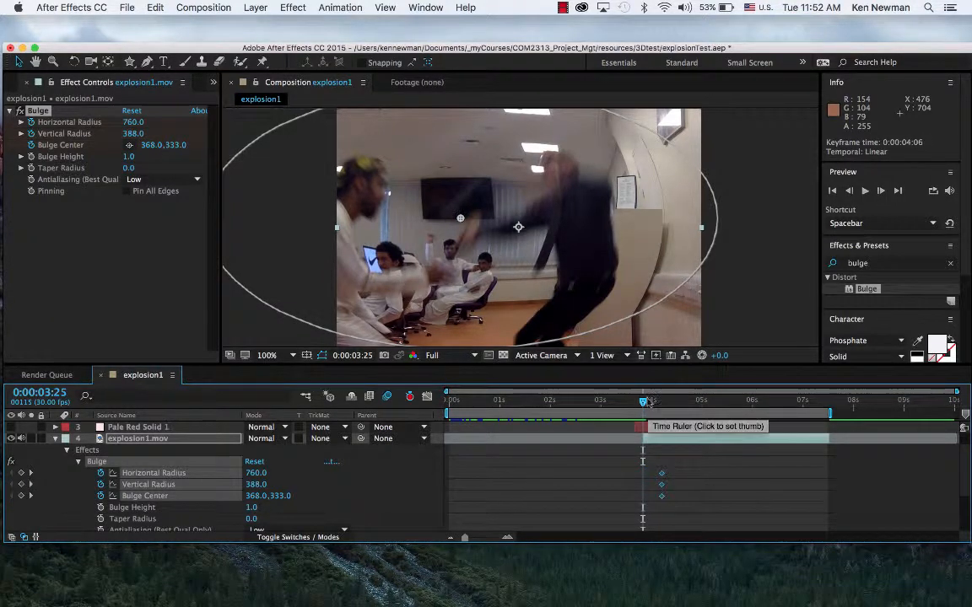
drag(644, 404, 682, 421)
drag(654, 469, 677, 503)
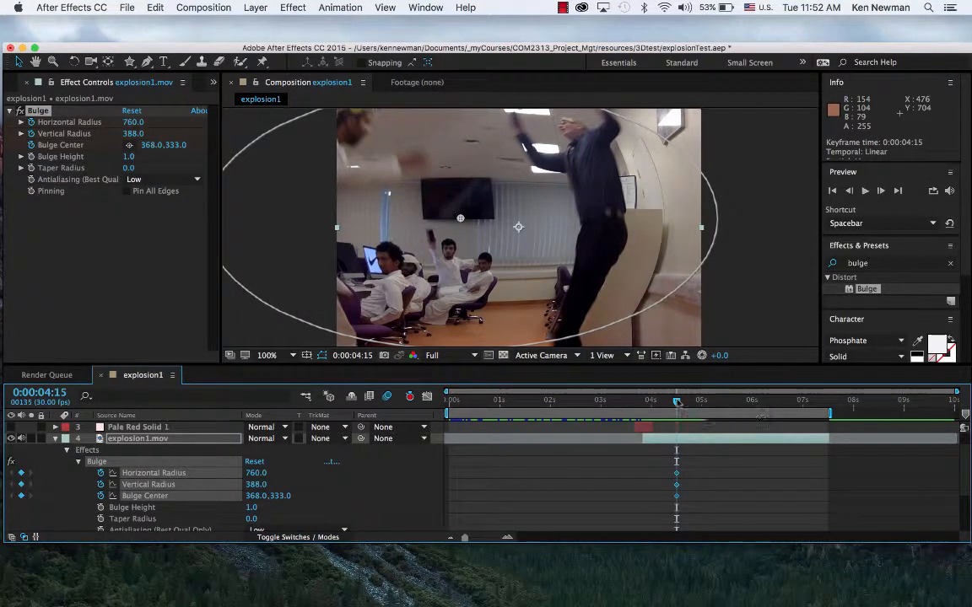
Add starting keyframes at 0:00:03:26 with the Bulge's Horizontal Radius and Vertical Radius both set to 0
drag(600, 400, 646, 420)
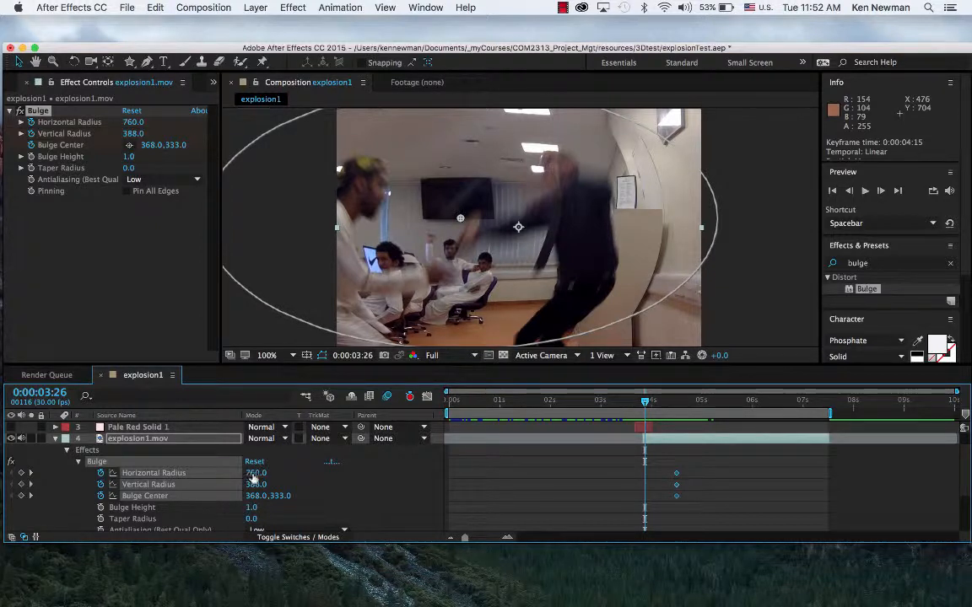
click(253, 474)
text(0)
key(Tab)
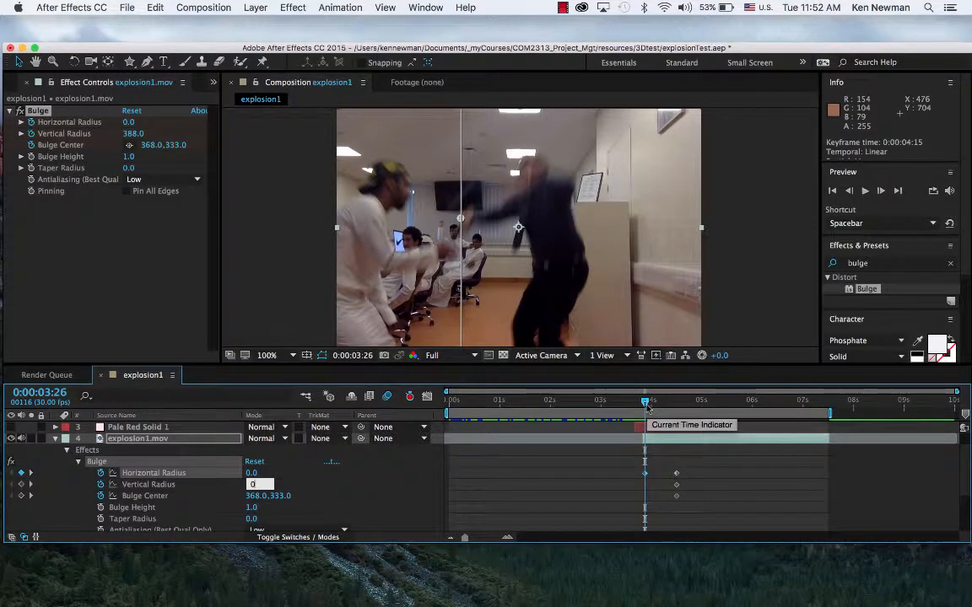
key(Return)
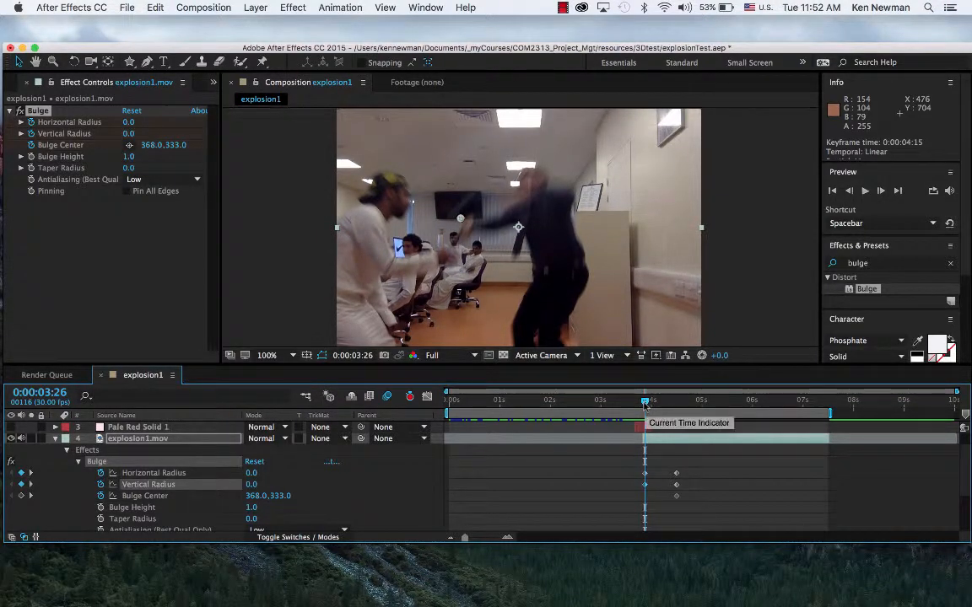
Add ending keyframes at 0:00:04:19 with the Bulge's Horizontal Radius and Vertical Radius both set to 0
drag(645, 403, 684, 409)
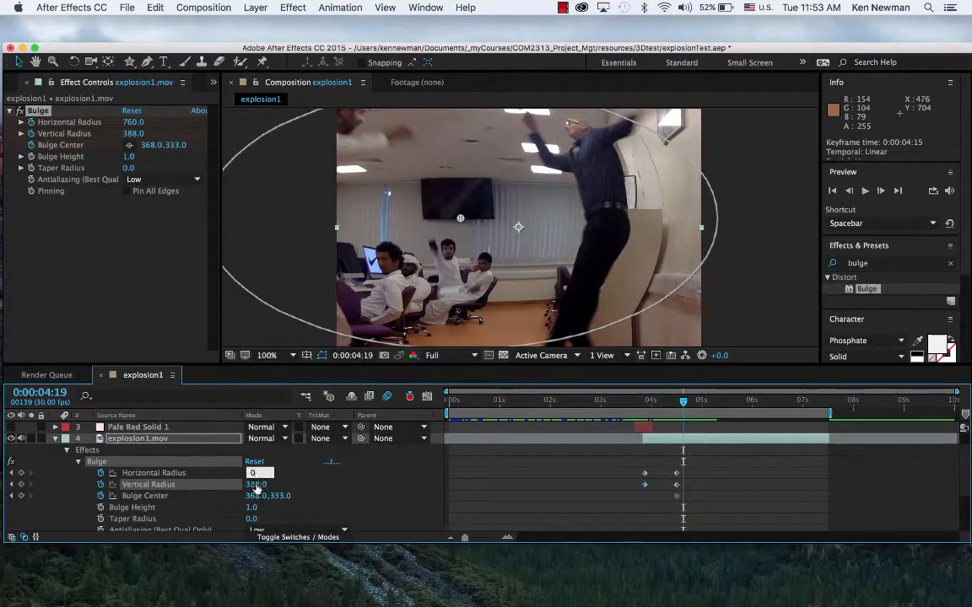
click(256, 485)
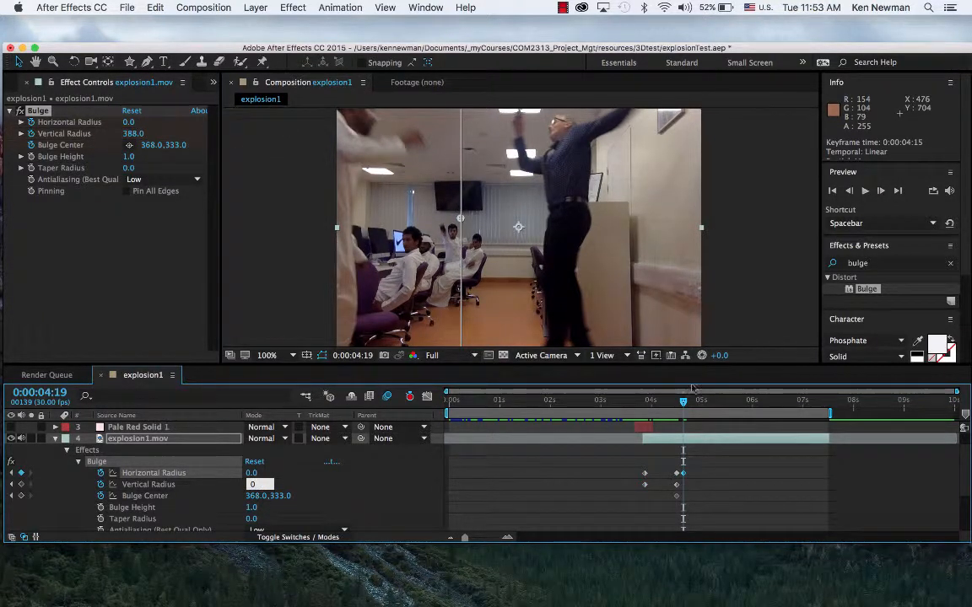
key(Return)
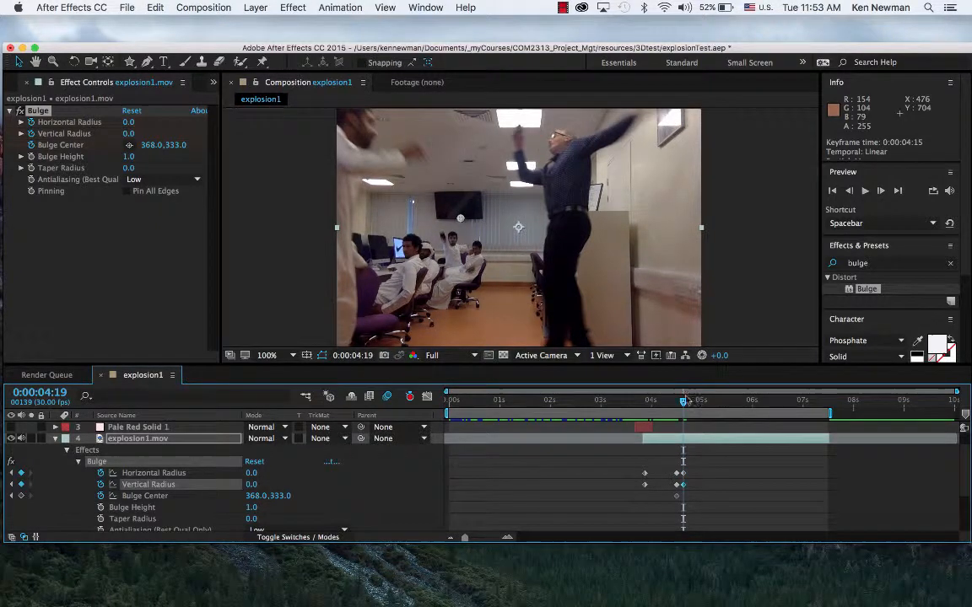
mouse_move(683, 403)
mouse_down()
mouse_move(596, 402)
mouse_move(699, 402)
mouse_move(652, 403)
mouse_move(685, 407)
mouse_up()
click(680, 473)
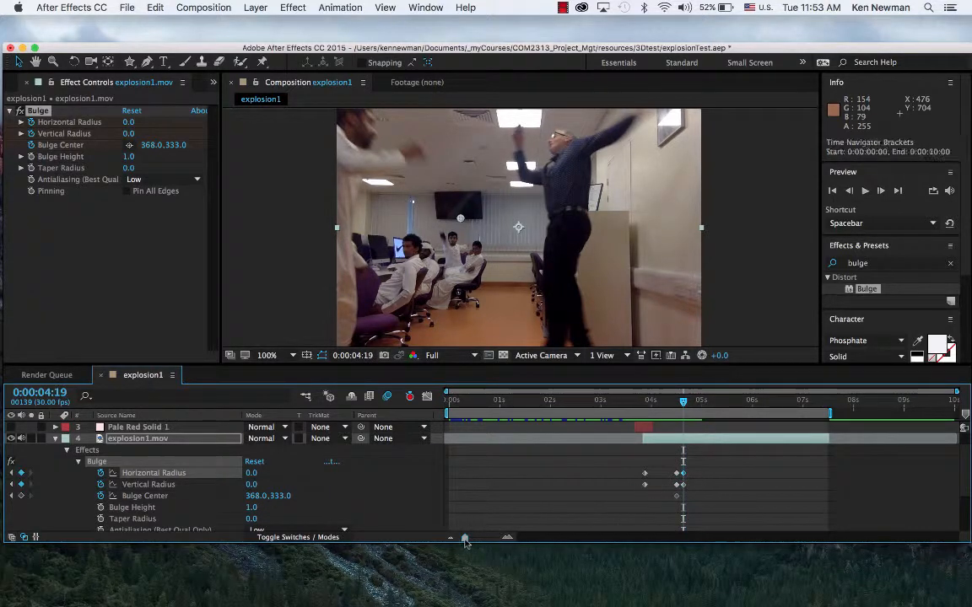
Move the Bulge's ending Horizontal Radius and Vertical Radius keyframes earlier to 0:00:04:17 and scrub through the bulge animation
drag(464, 537, 481, 541)
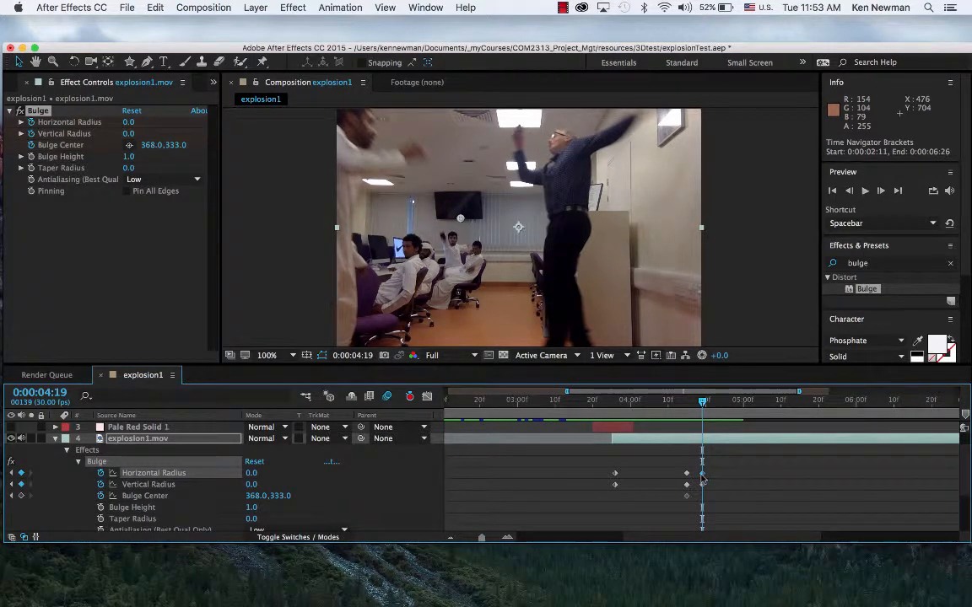
drag(703, 474, 688, 486)
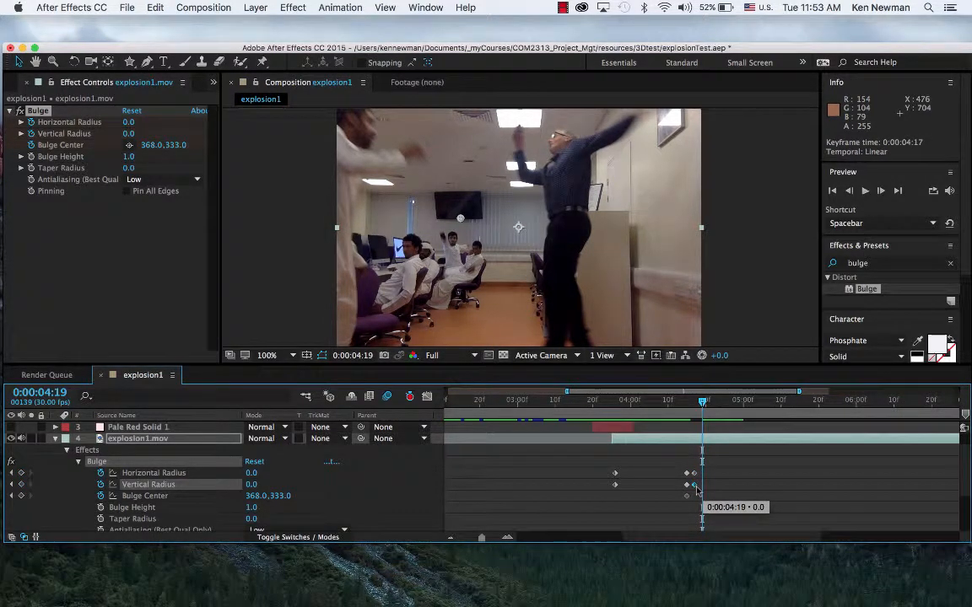
mouse_move(705, 409)
mouse_down()
mouse_move(621, 411)
mouse_move(709, 411)
mouse_move(675, 417)
mouse_move(711, 422)
mouse_up()
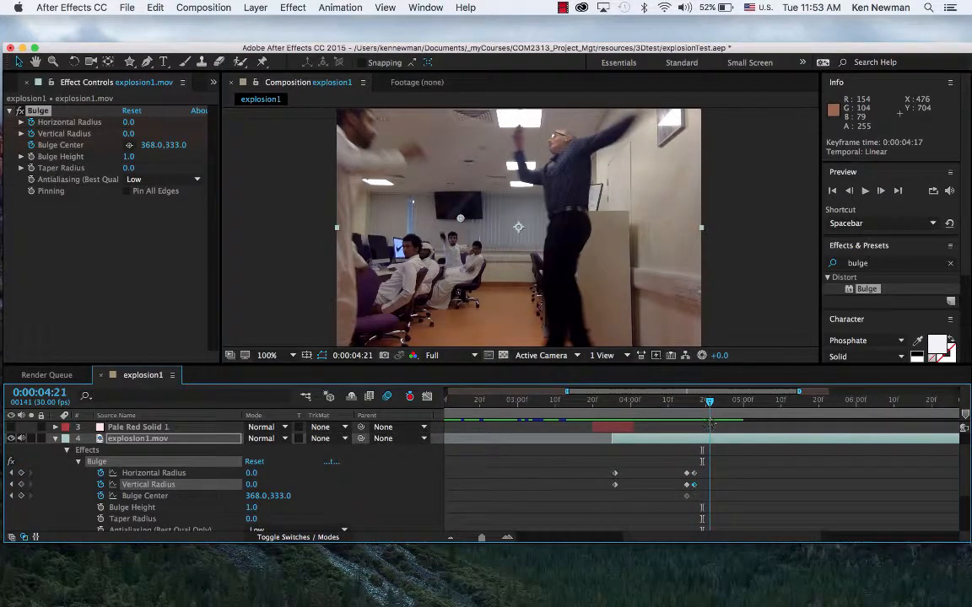
drag(711, 422, 618, 408)
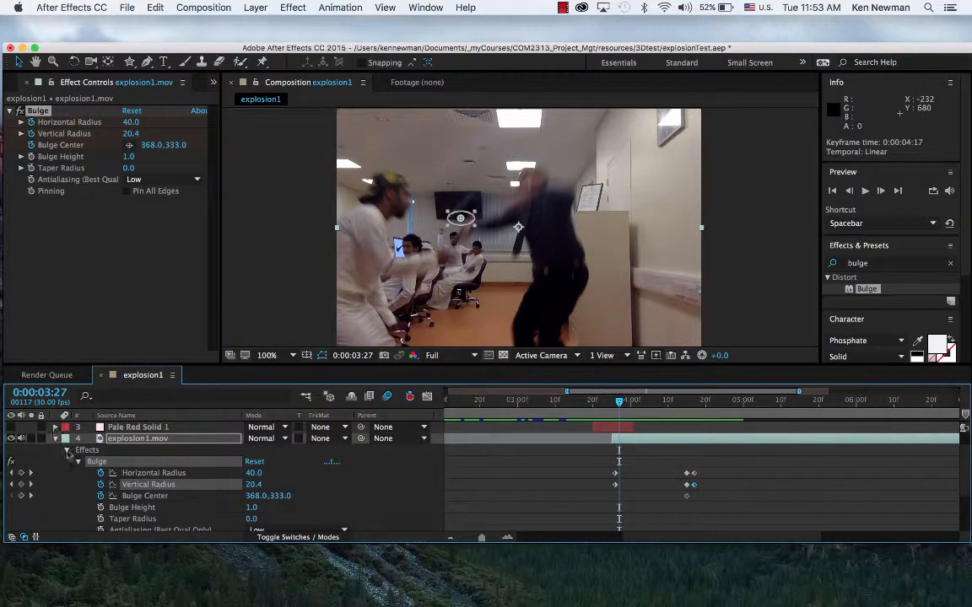
Collapse the Bulge properties of explosion1.mov, compare the footage with and without the effect, and leave Bulge disabled
click(79, 462)
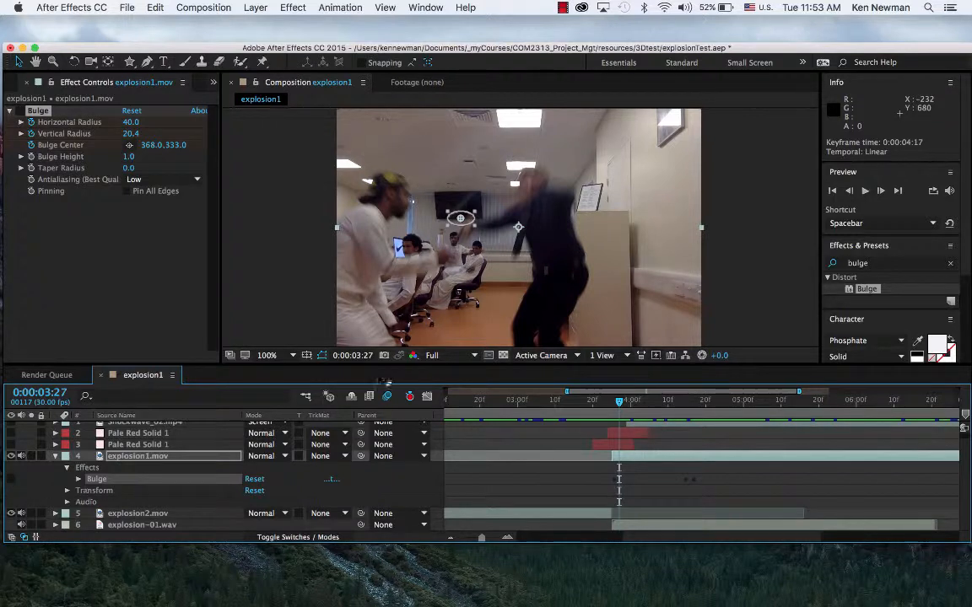
mouse_move(623, 405)
mouse_down()
mouse_move(598, 406)
mouse_move(710, 406)
mouse_move(615, 405)
mouse_up()
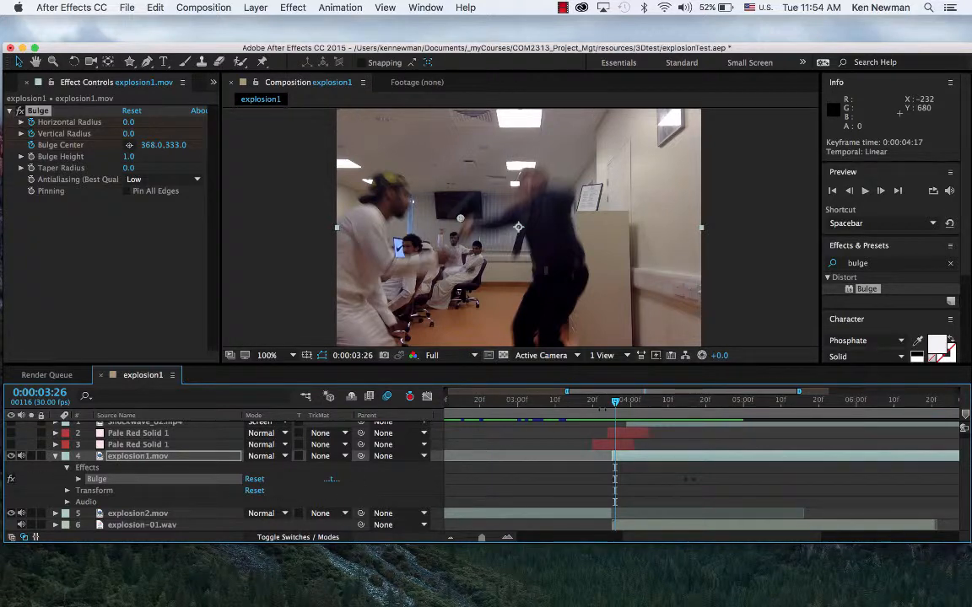
mouse_move(616, 405)
mouse_down()
mouse_move(590, 406)
mouse_move(705, 408)
mouse_move(633, 410)
mouse_up()
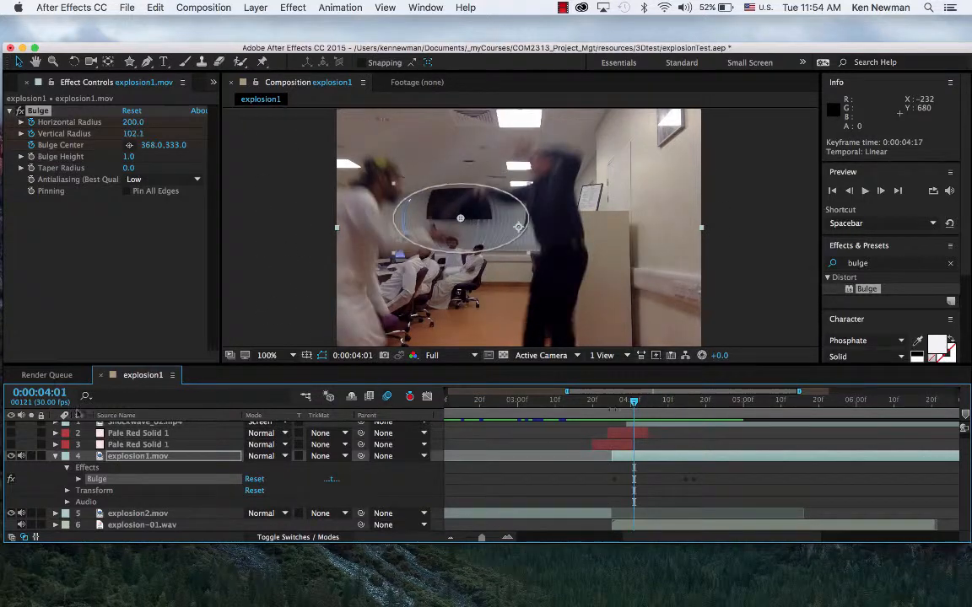
click(11, 479)
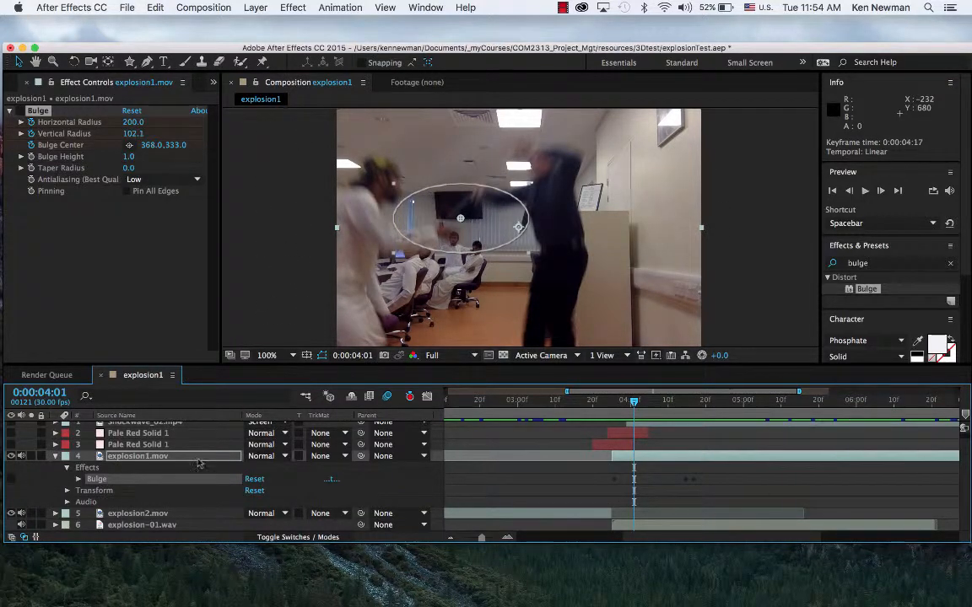
Search the effects for "ripple" and apply the Distort effect Ripple to explosion1.mov
click(871, 263)
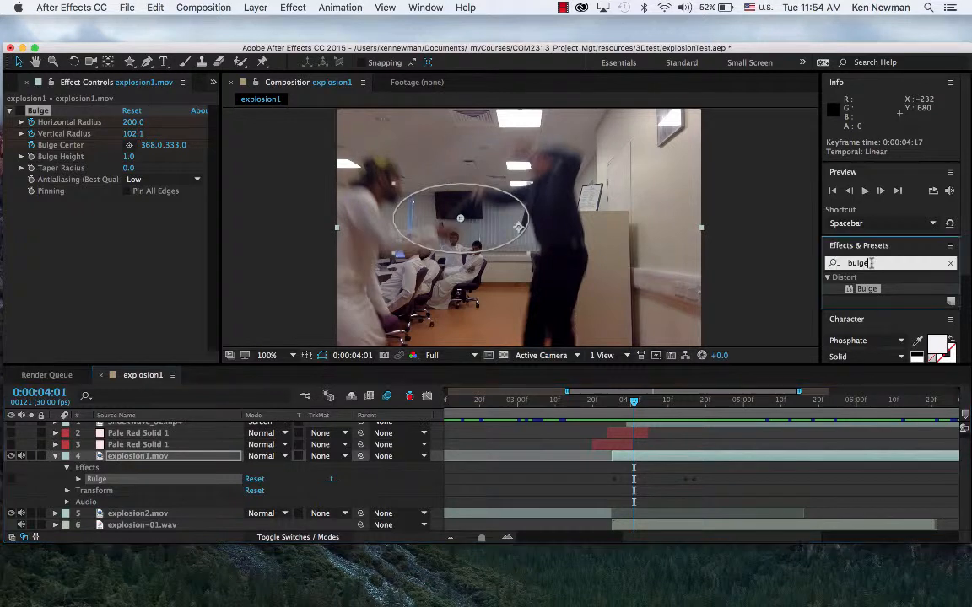
key(BackSpace)
key(BackSpace)
key(BackSpace)
key(BackSpace)
key(BackSpace)
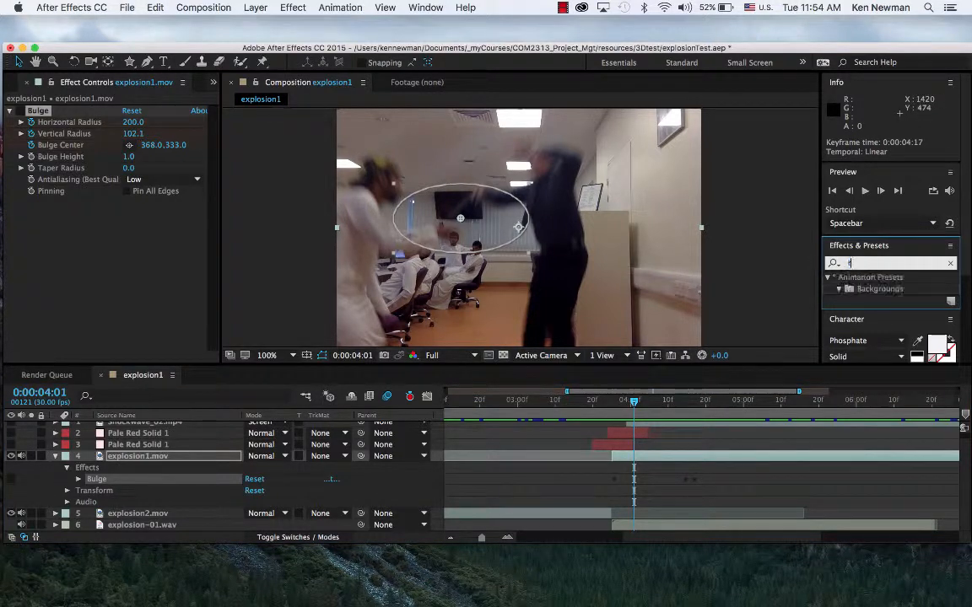
text(ripple)
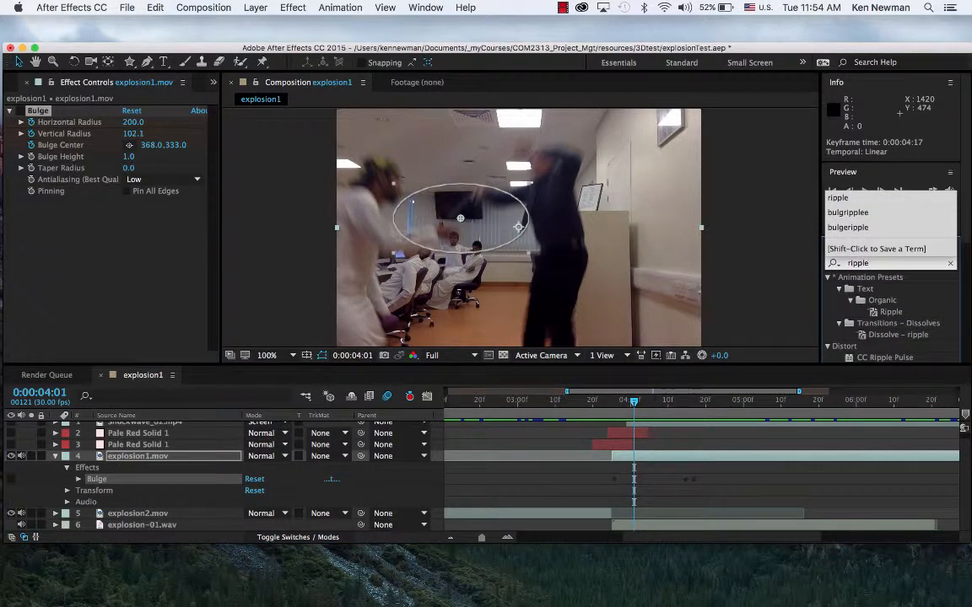
key(Return)
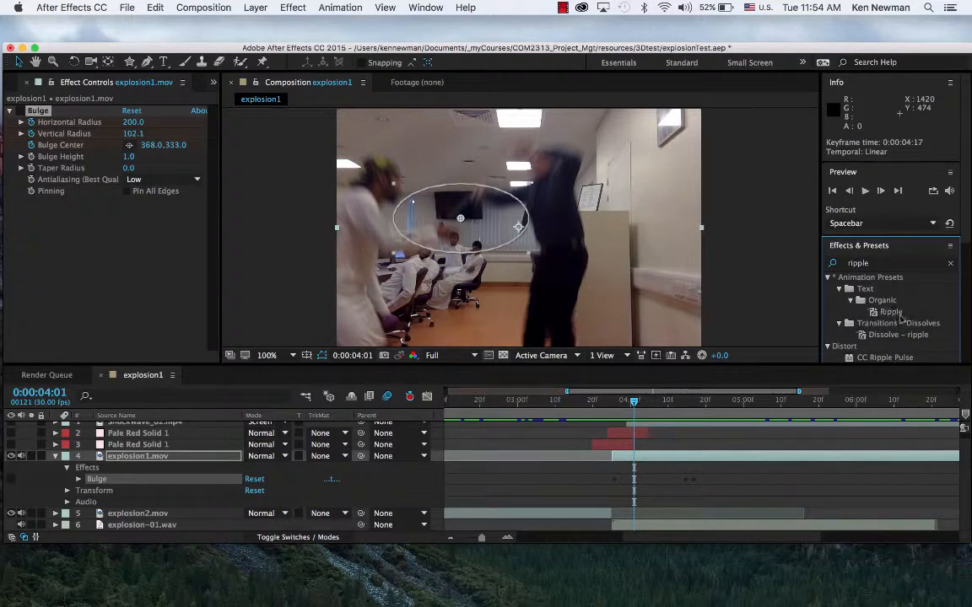
scroll(896, 313, down, 3)
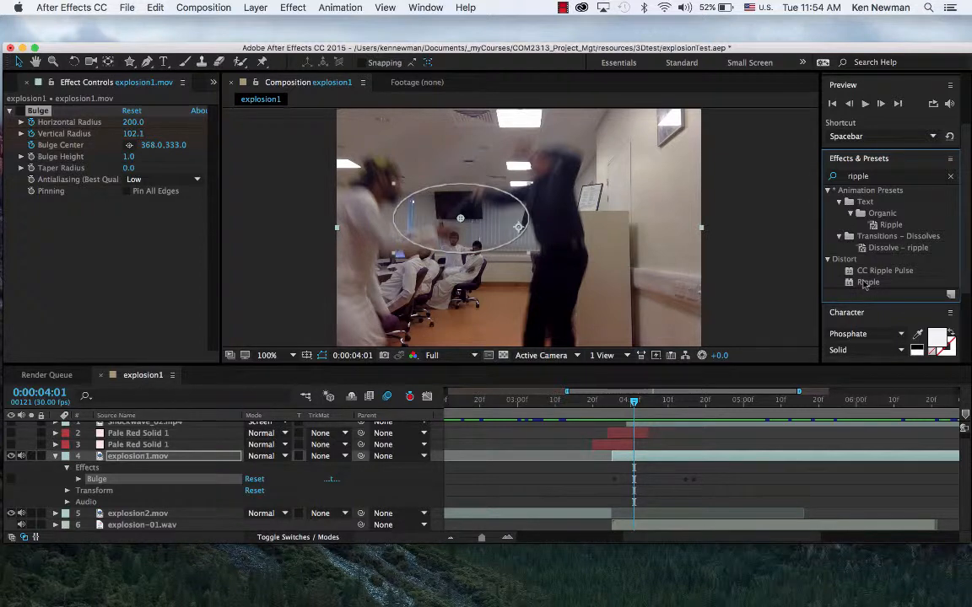
click(673, 459)
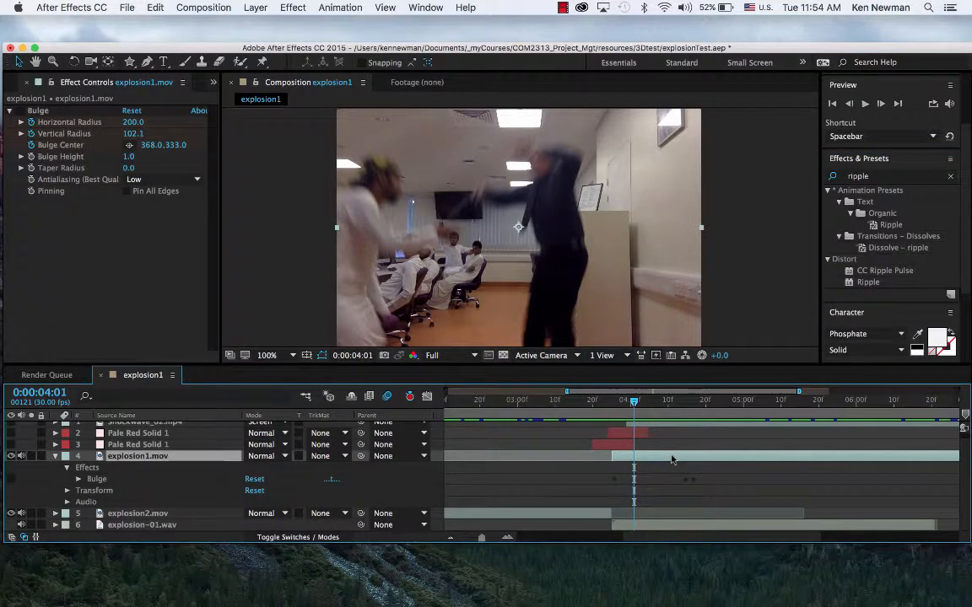
click(868, 283)
drag(856, 287, 766, 261)
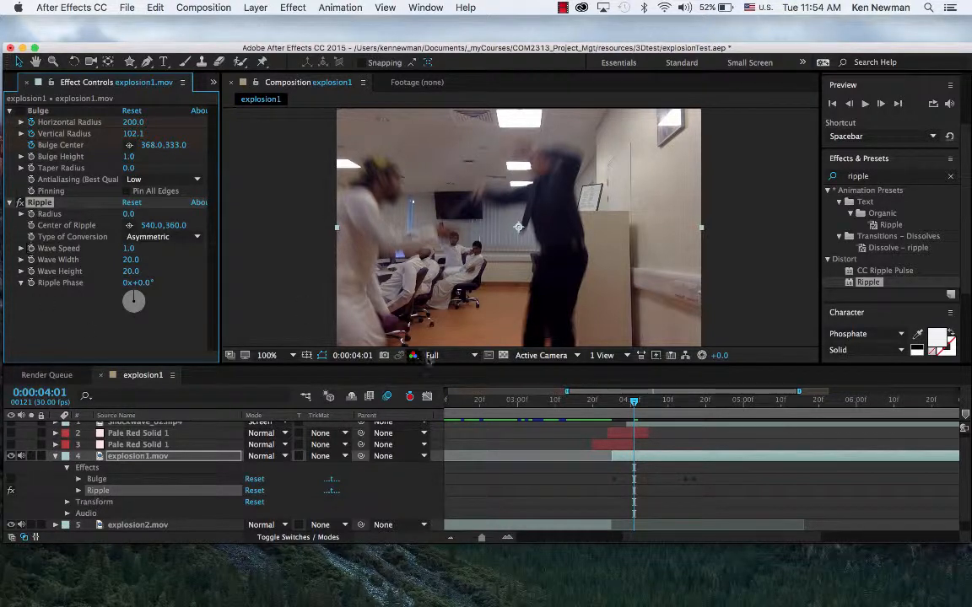
Keyframe the Center of Ripple at 369, 332 at 0:00:03:26 on explosion1.mov
click(620, 401)
drag(620, 401, 617, 402)
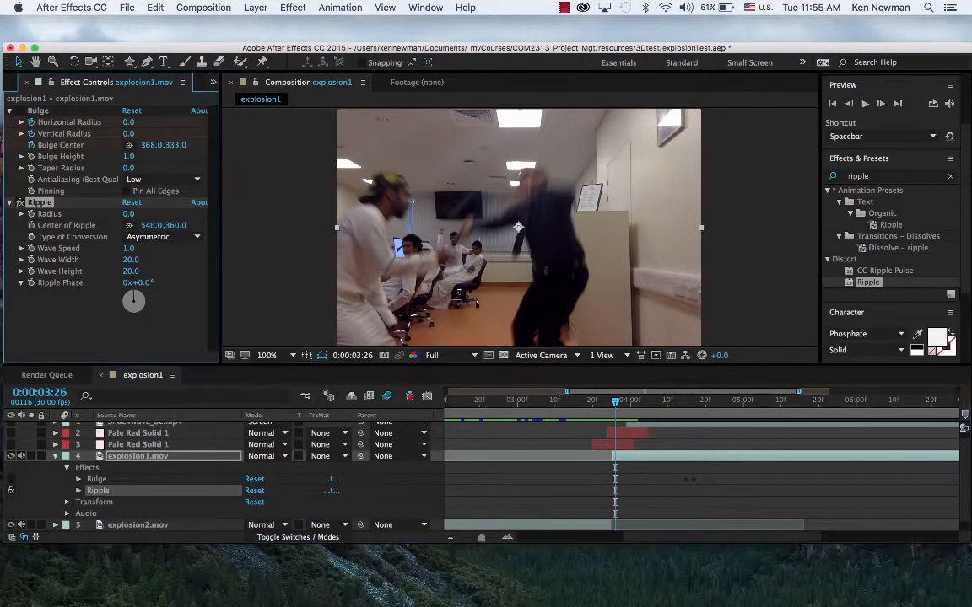
drag(145, 225, 129, 225)
drag(171, 225, 164, 226)
mouse_move(616, 403)
mouse_down()
mouse_move(601, 403)
mouse_move(618, 406)
mouse_up()
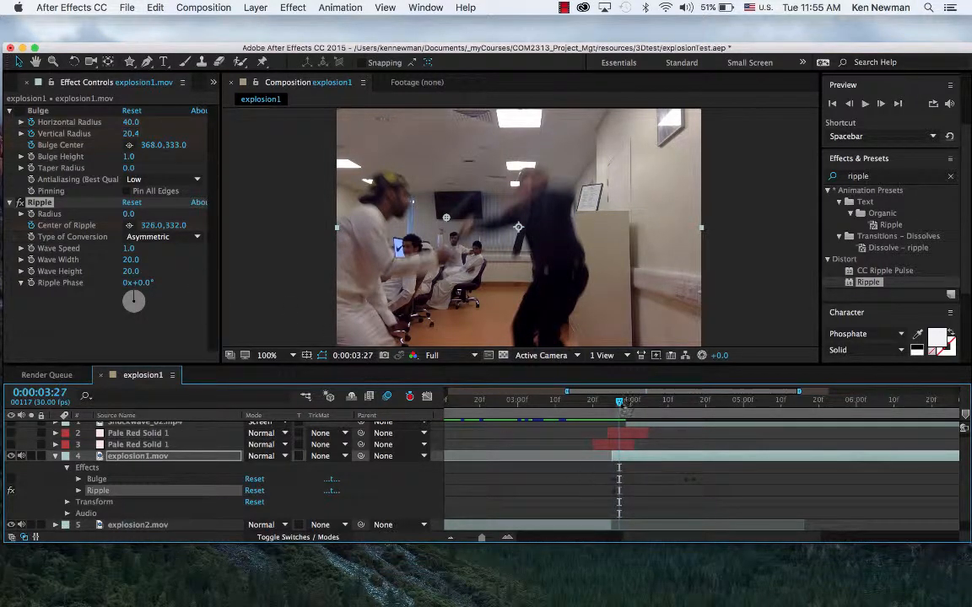
drag(622, 406, 618, 404)
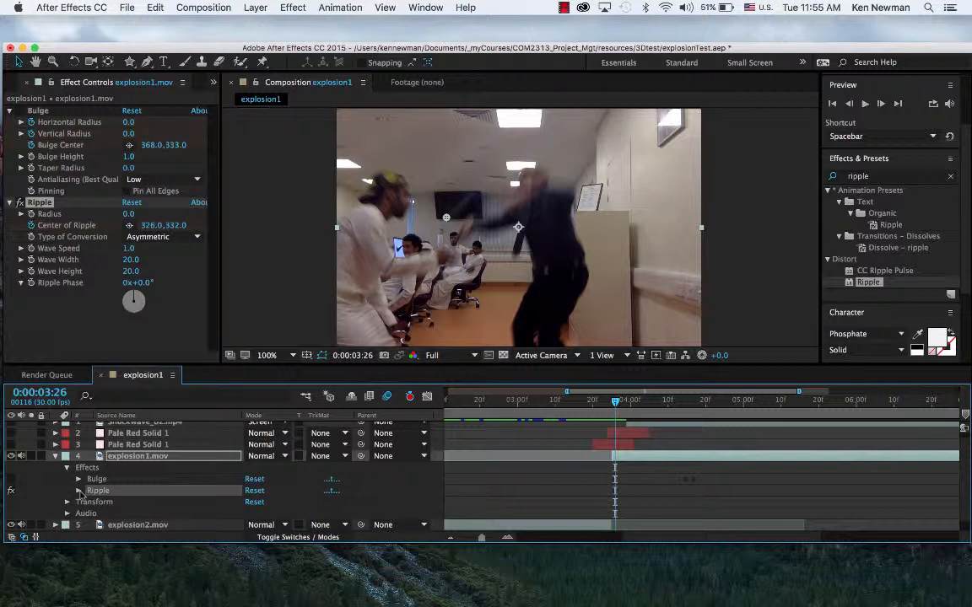
click(79, 490)
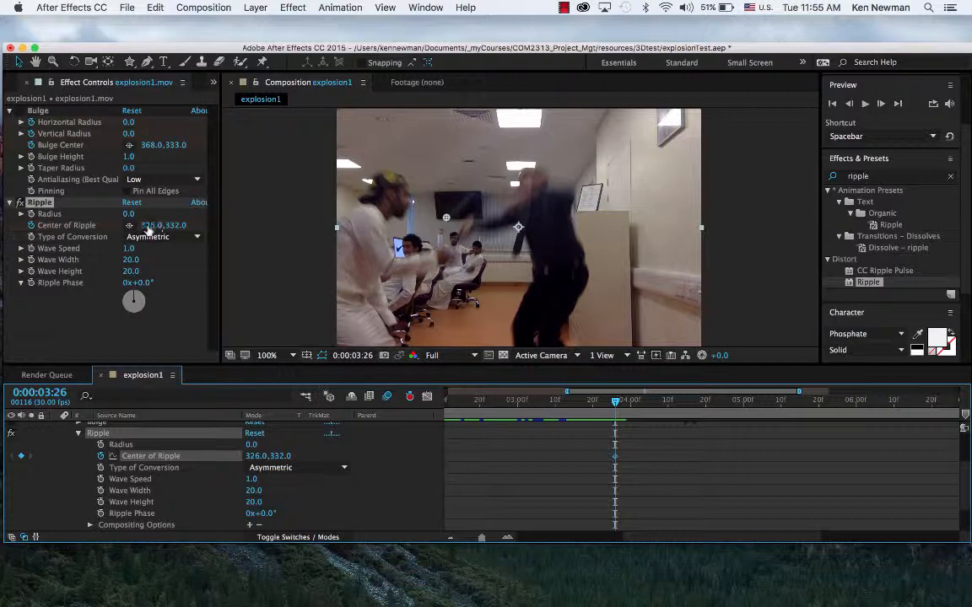
drag(145, 225, 161, 225)
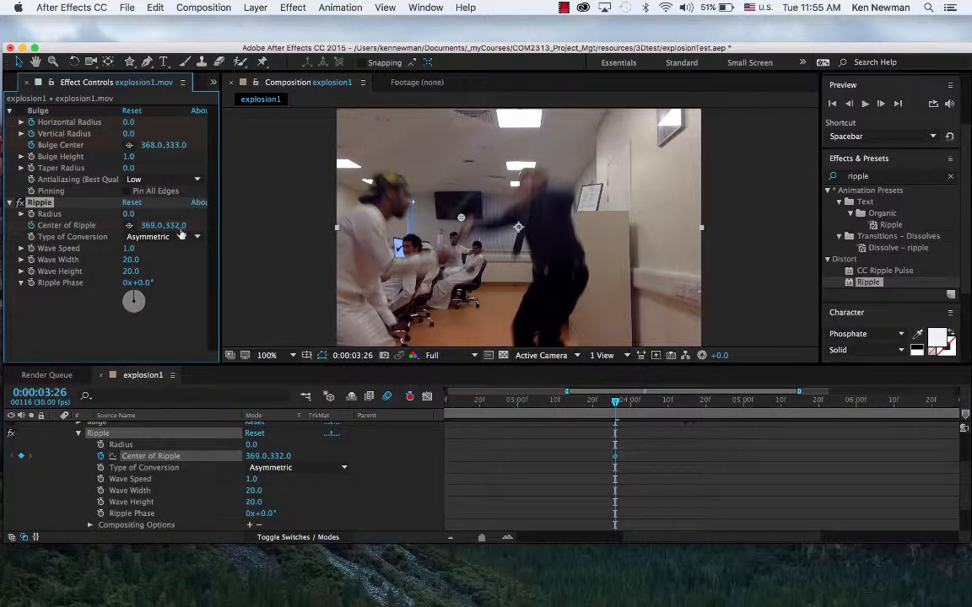
Add Ripple keyframes at 0:00:04:15 with Radius 67, Wave Width 21.9 and Wave Height 48
drag(617, 403, 685, 418)
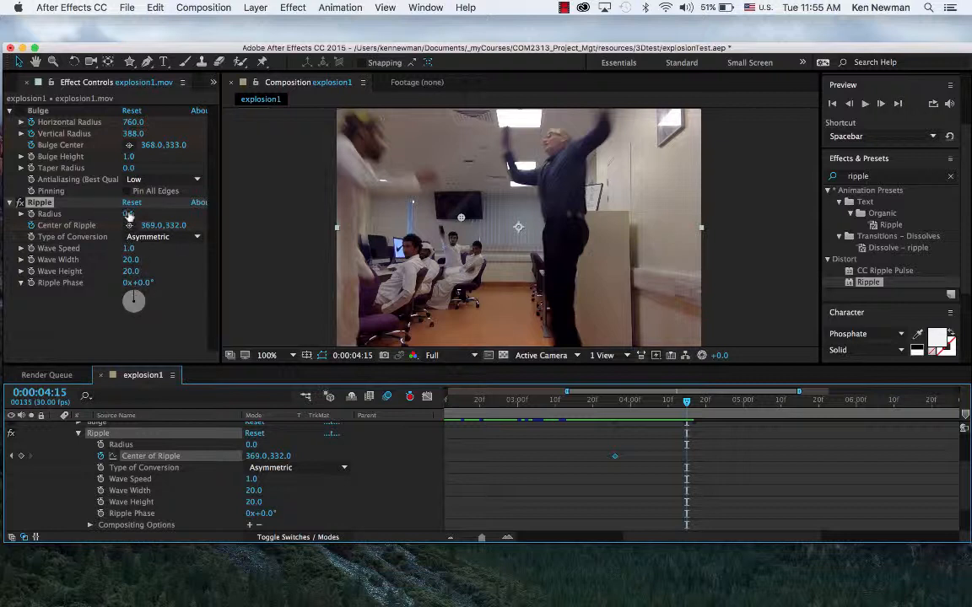
drag(129, 215, 182, 205)
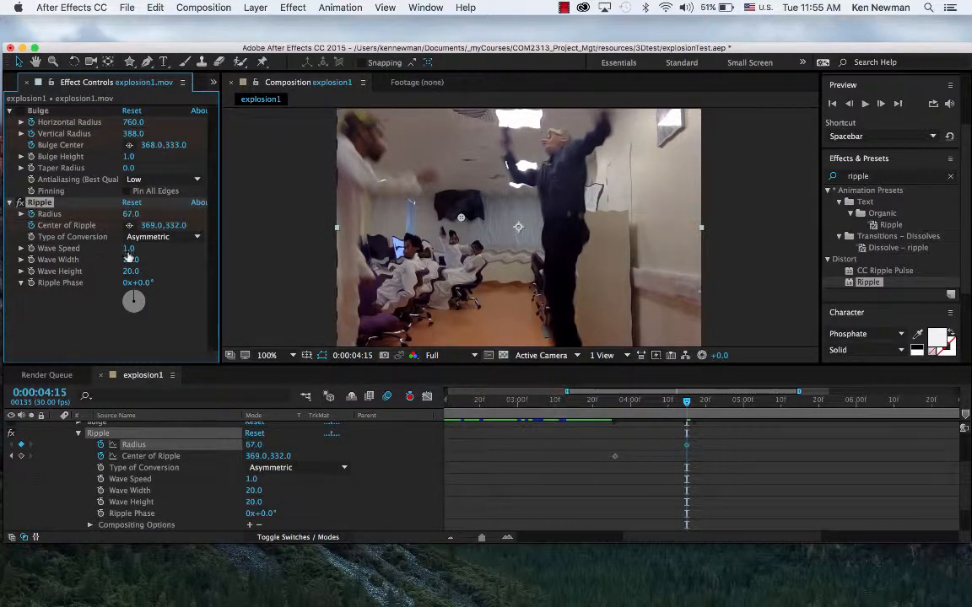
drag(131, 259, 153, 272)
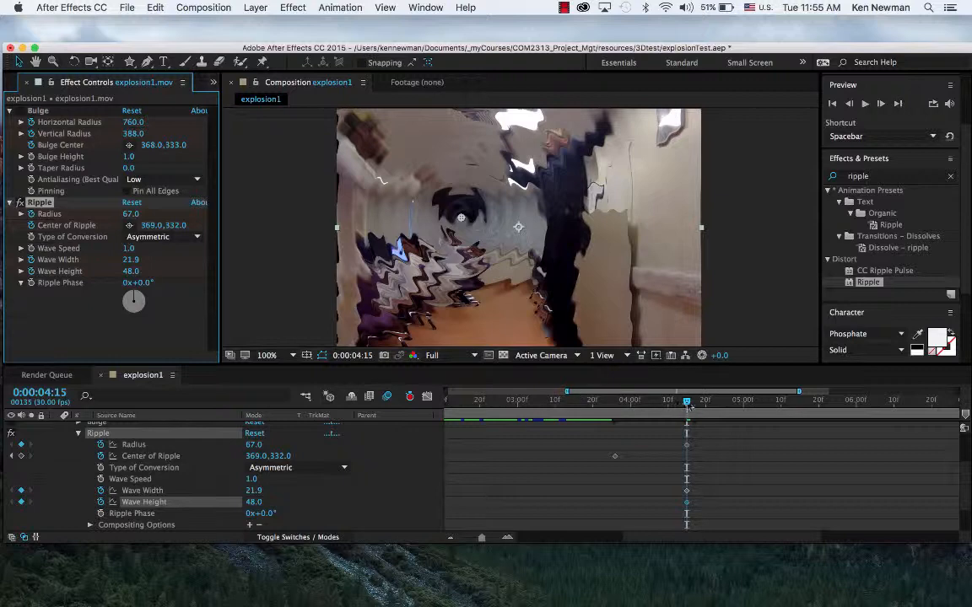
Keyframe the Ripple Radius at 0 at 0:00:03:26, and set Wave Width to 27.3 and Wave Height to 91 at 0:00:04:15
drag(688, 404, 617, 424)
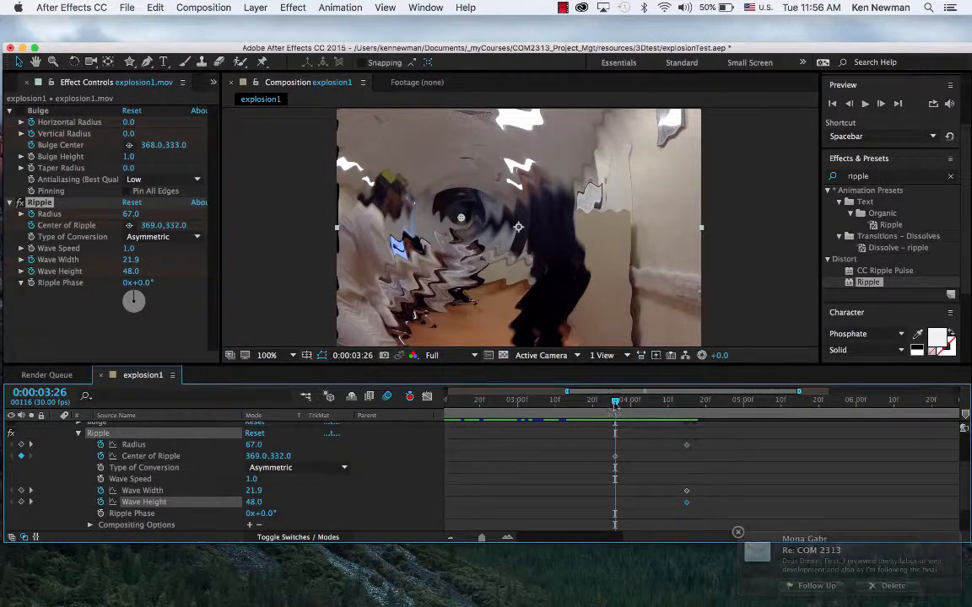
drag(131, 218, 93, 217)
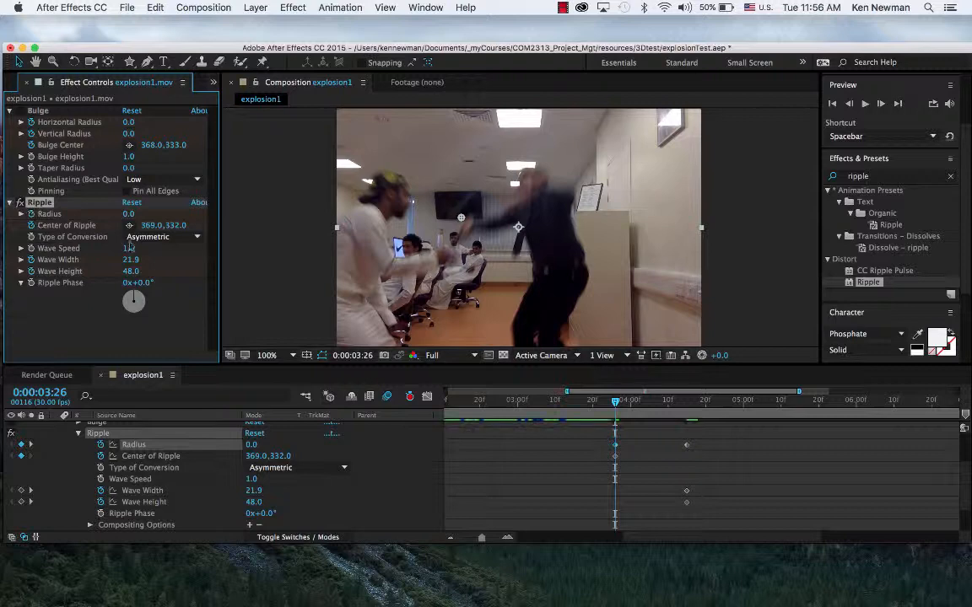
drag(616, 402, 685, 403)
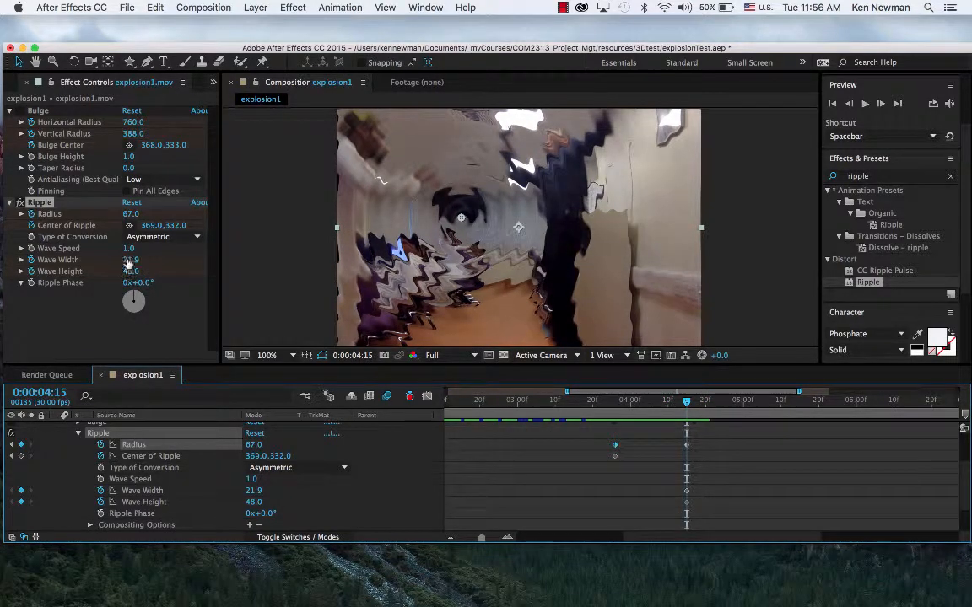
drag(131, 260, 167, 271)
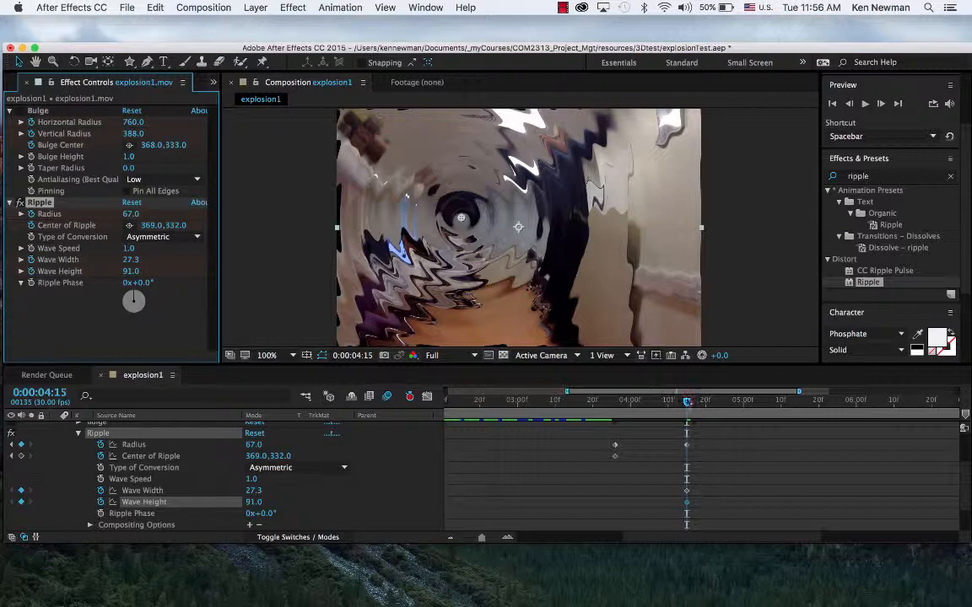
Add an ending Ripple Radius keyframe of 0 at 0:00:04:18 and preview the animation from 0:00:03:22
drag(582, 400, 698, 418)
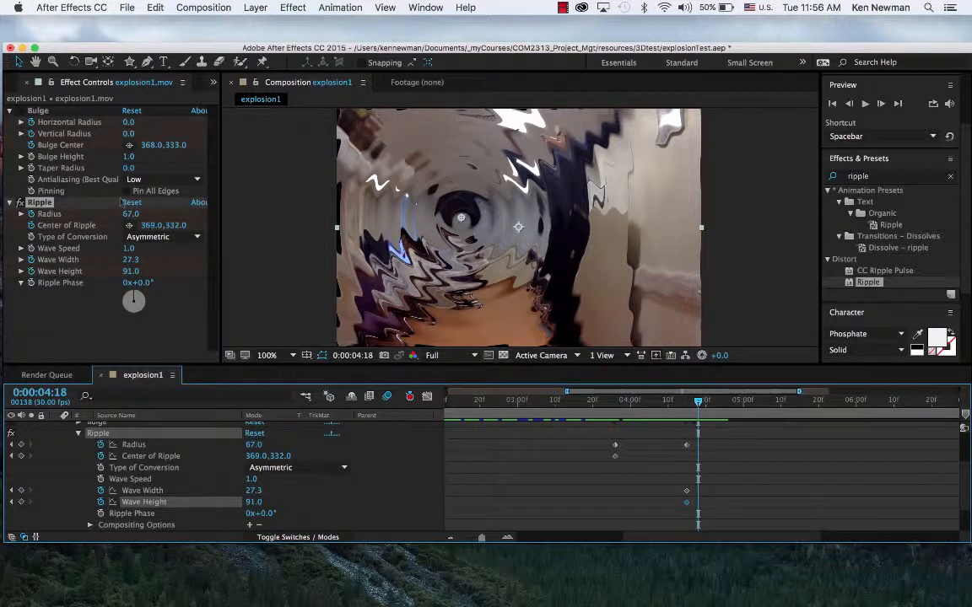
drag(130, 216, 82, 216)
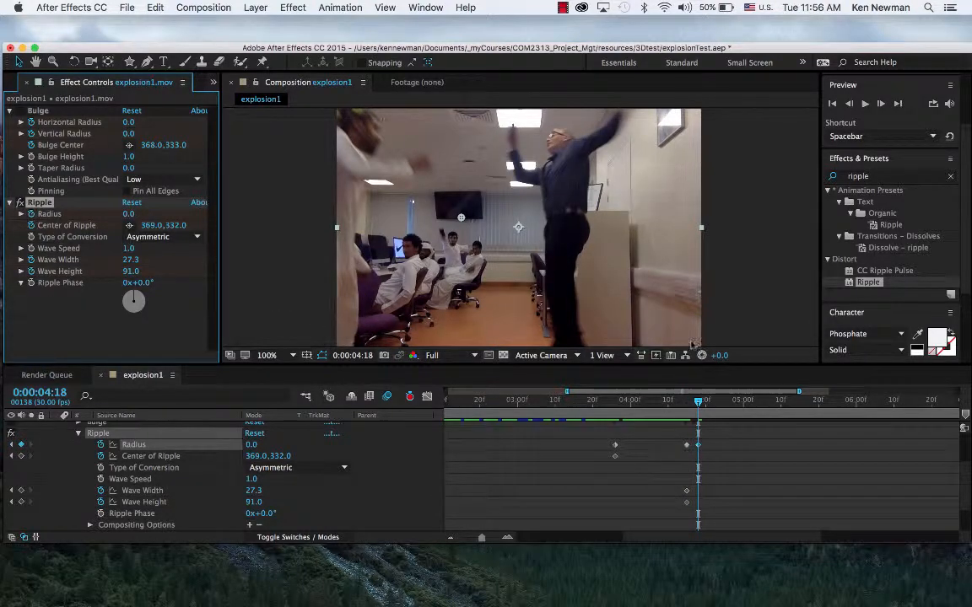
drag(698, 401, 602, 419)
key(space)
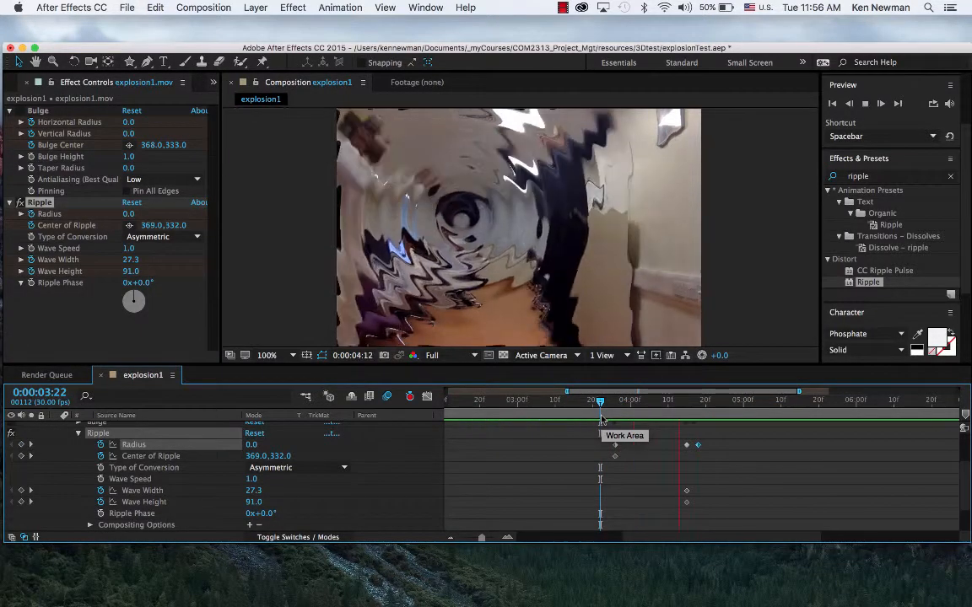
key(space)
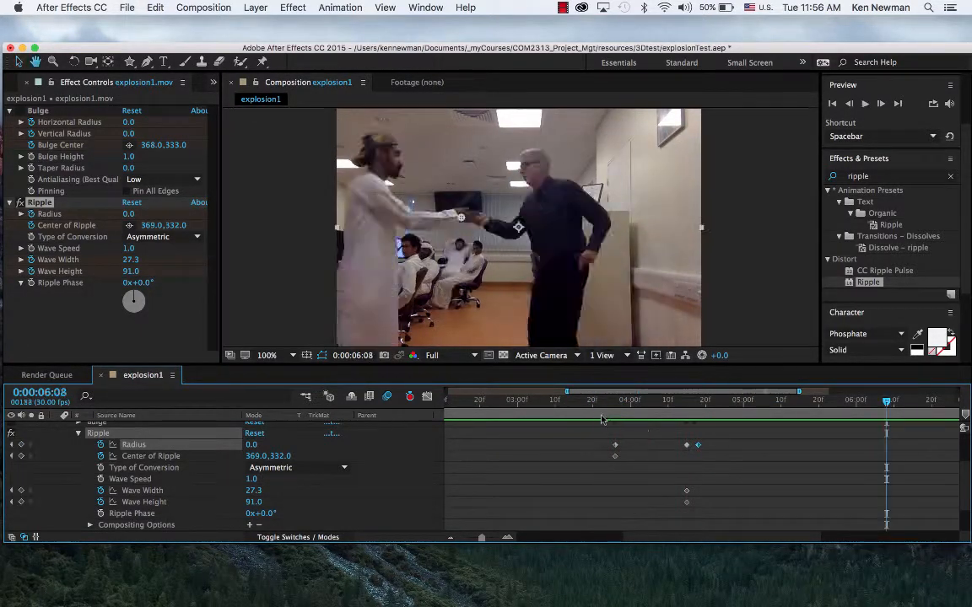
Shift the peak and ending Ripple keyframes together so the peak falls at 0:00:05:00, and re-enable the Bulge effect
drag(679, 436, 715, 523)
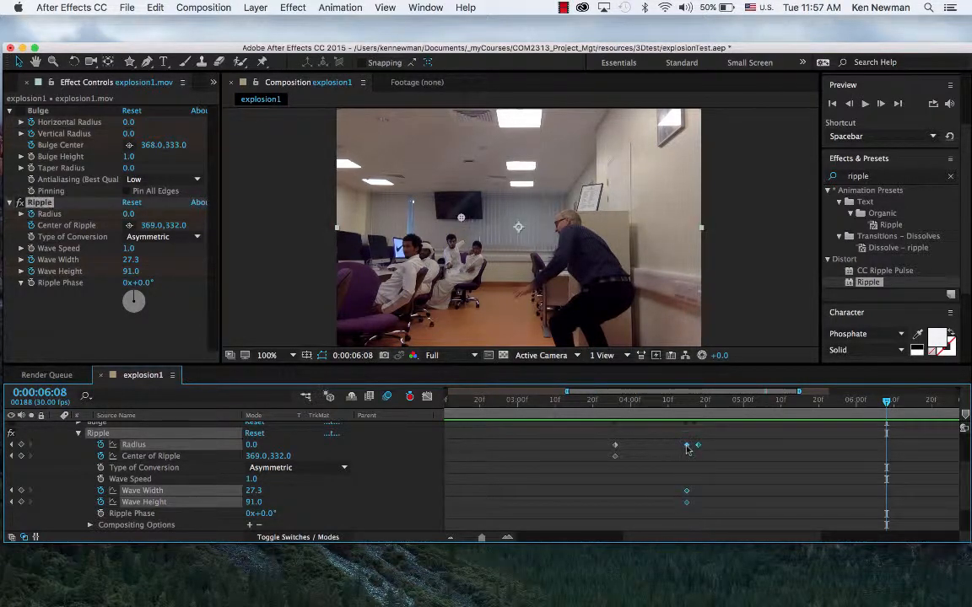
drag(688, 450, 742, 453)
drag(886, 402, 608, 409)
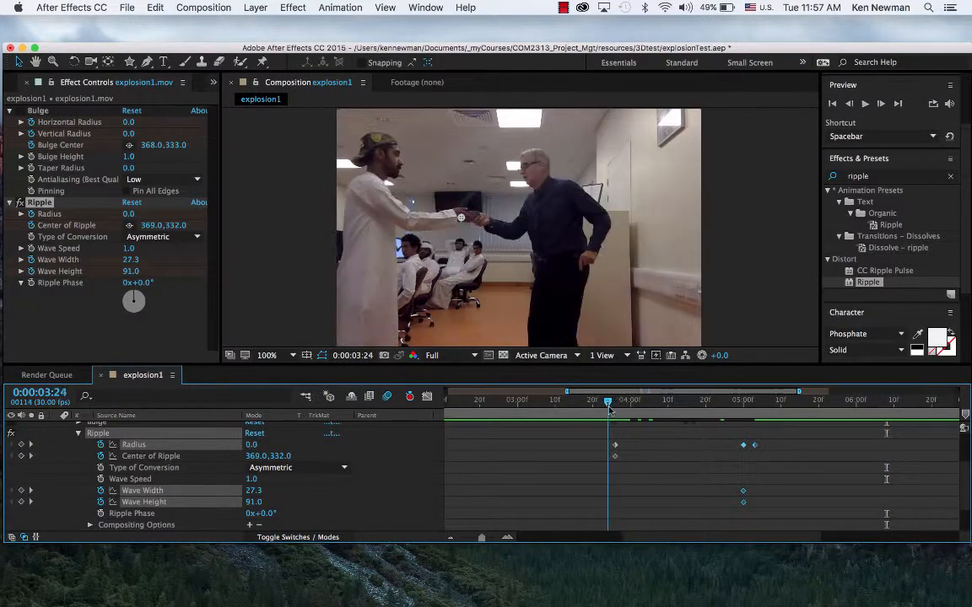
key(space)
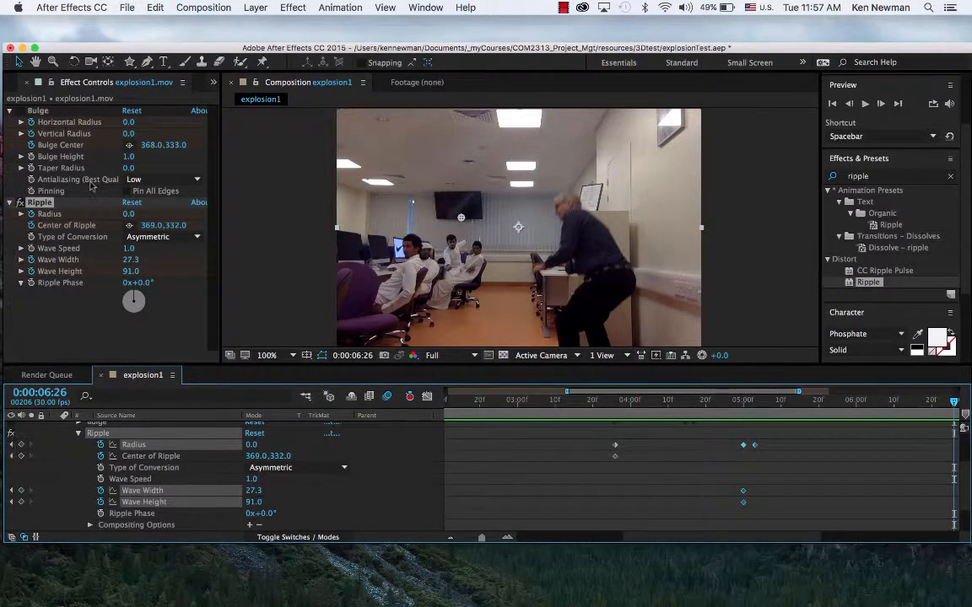
click(20, 112)
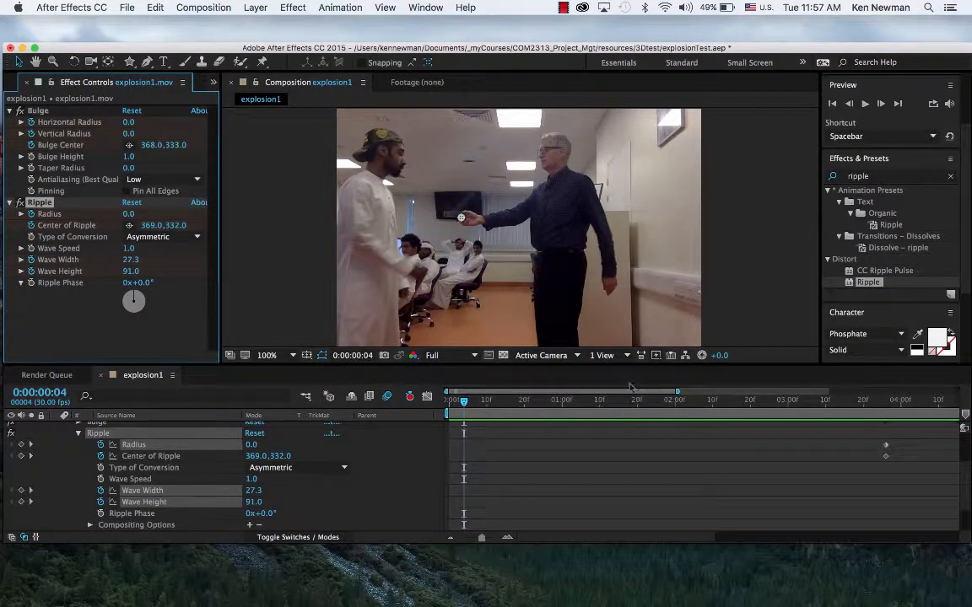
Preview the combined Bulge and Ripple animation on explosion1.mov from 0:00:00:04 through the aftermath
key(space)
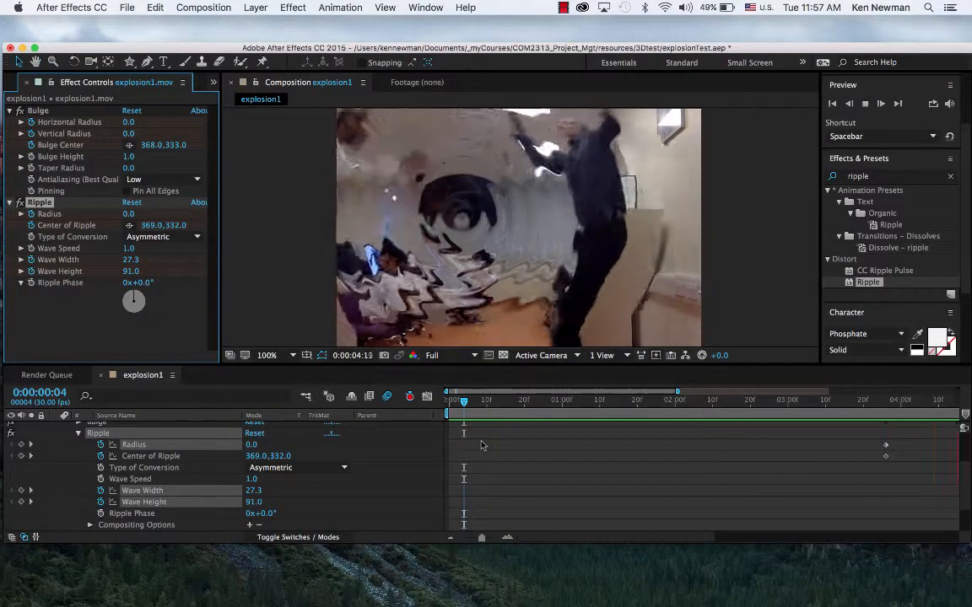
key(space)
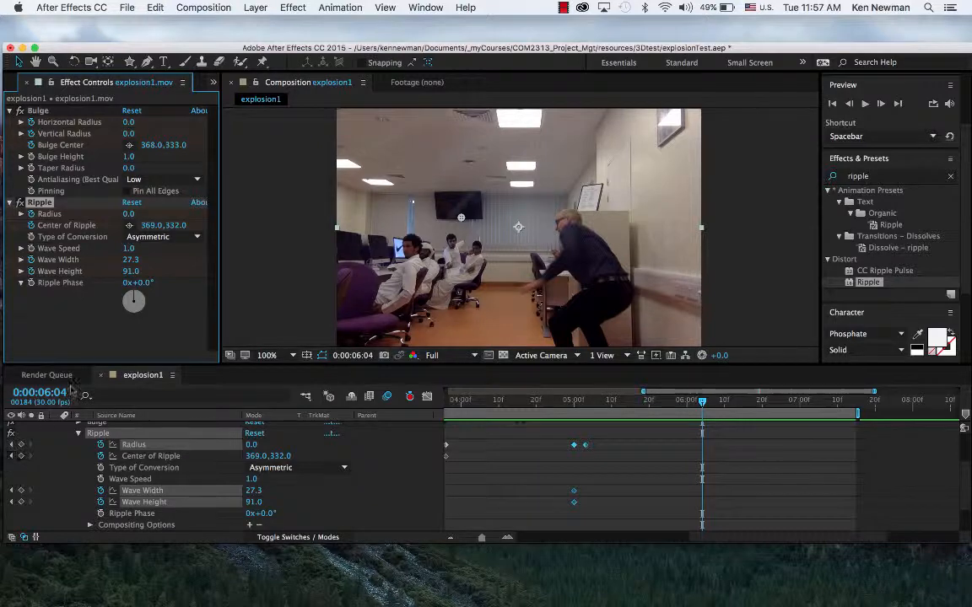
Show the layer switches, collapse explosion1.mov's properties, and make Shockwave_02.mp4 and both Pale Red Solid 1 layers visible
drag(153, 49, 208, 44)
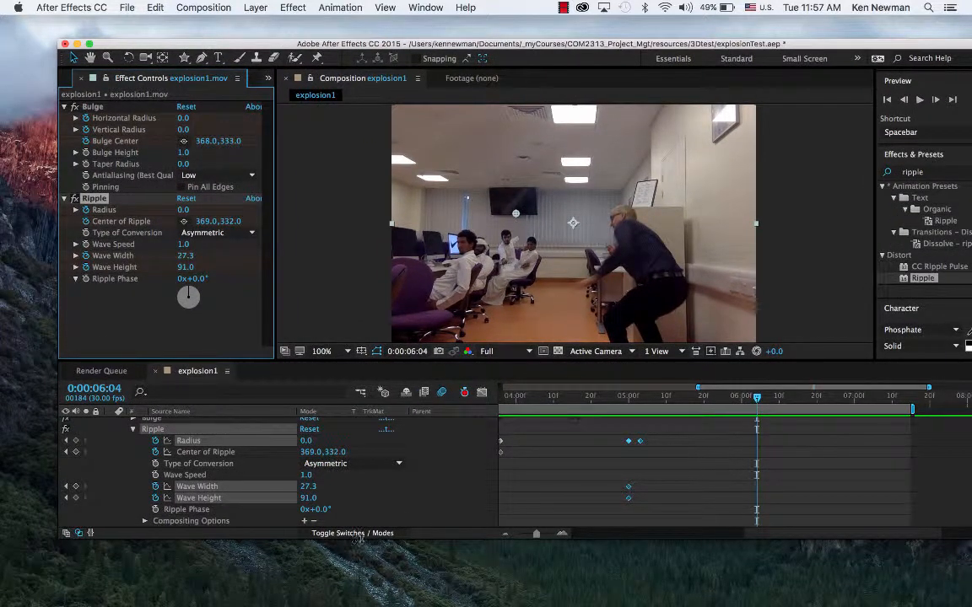
click(348, 534)
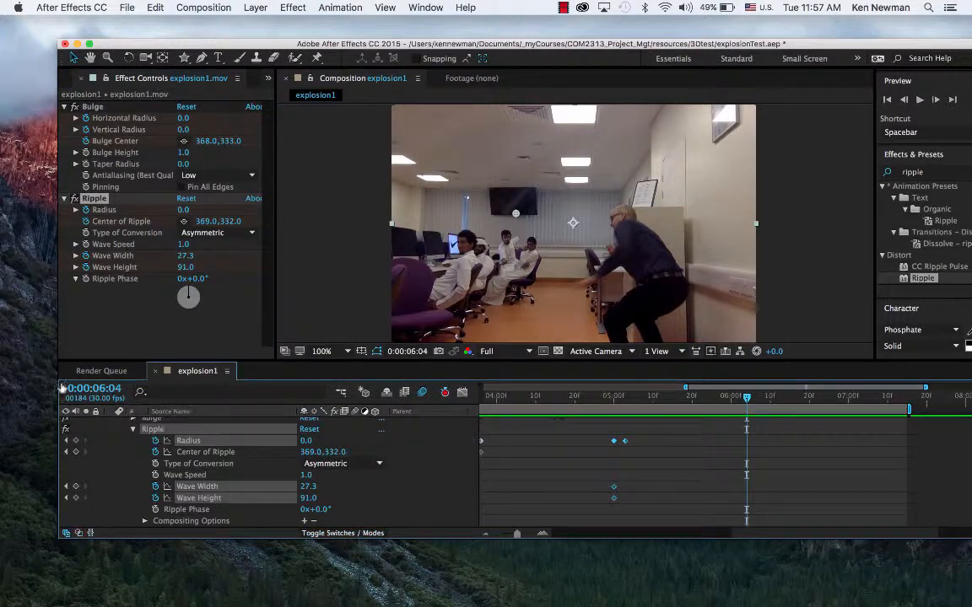
scroll(166, 455, up, 3)
scroll(166, 456, up, 2)
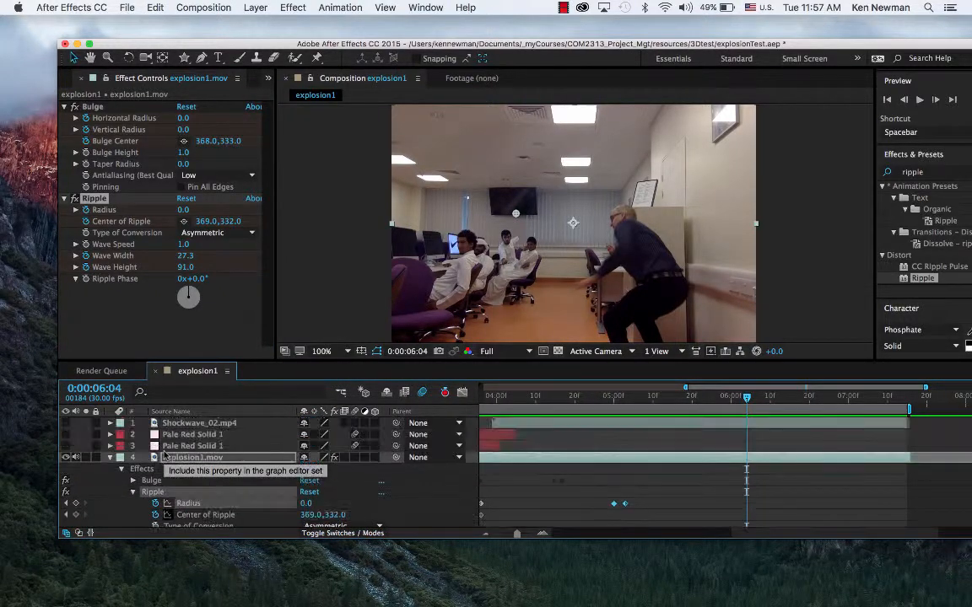
click(110, 458)
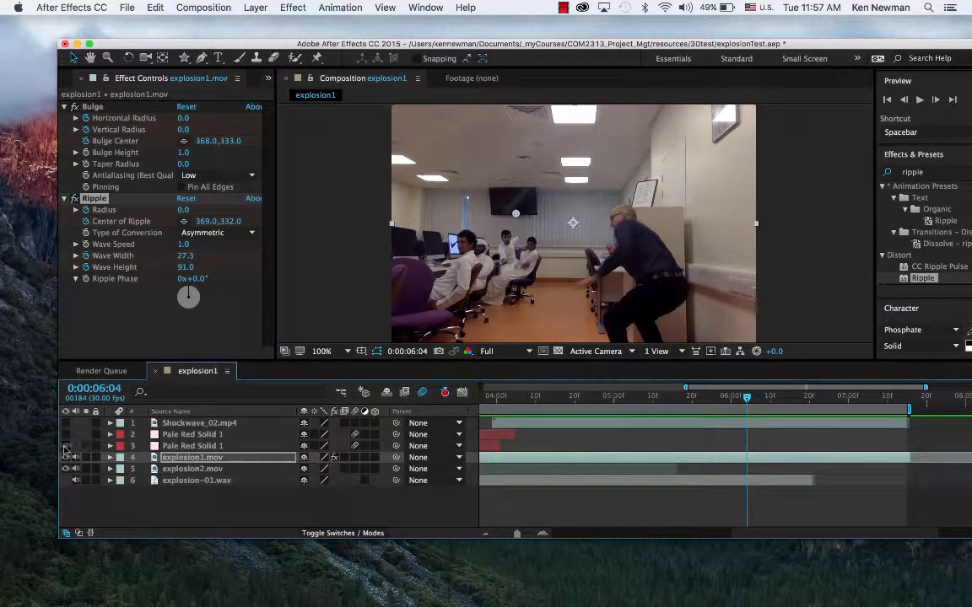
click(66, 446)
click(66, 435)
click(66, 423)
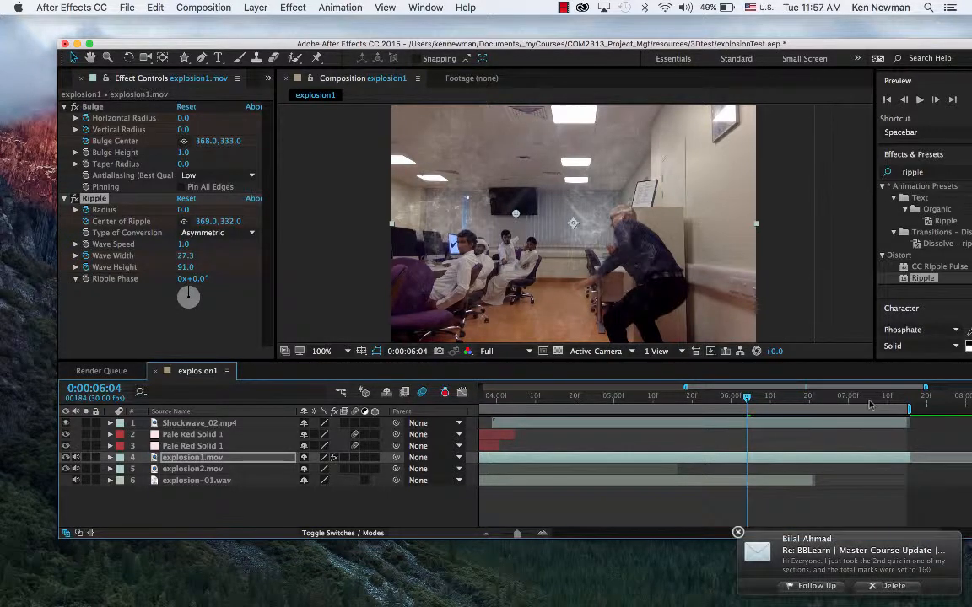
Preview the complete explosion composition with all layers visible, starting from 0:00:01:11
drag(746, 400, 498, 450)
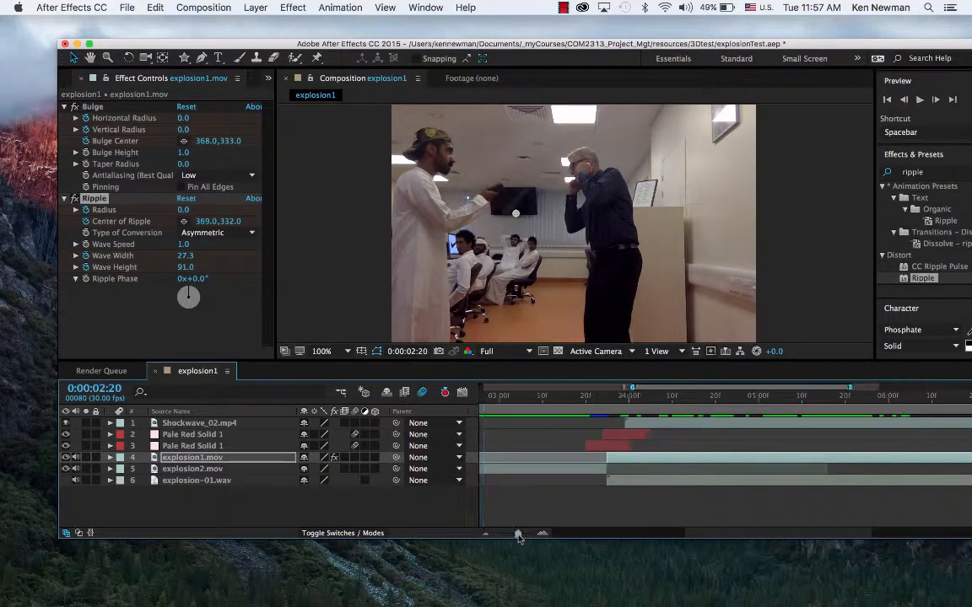
click(485, 533)
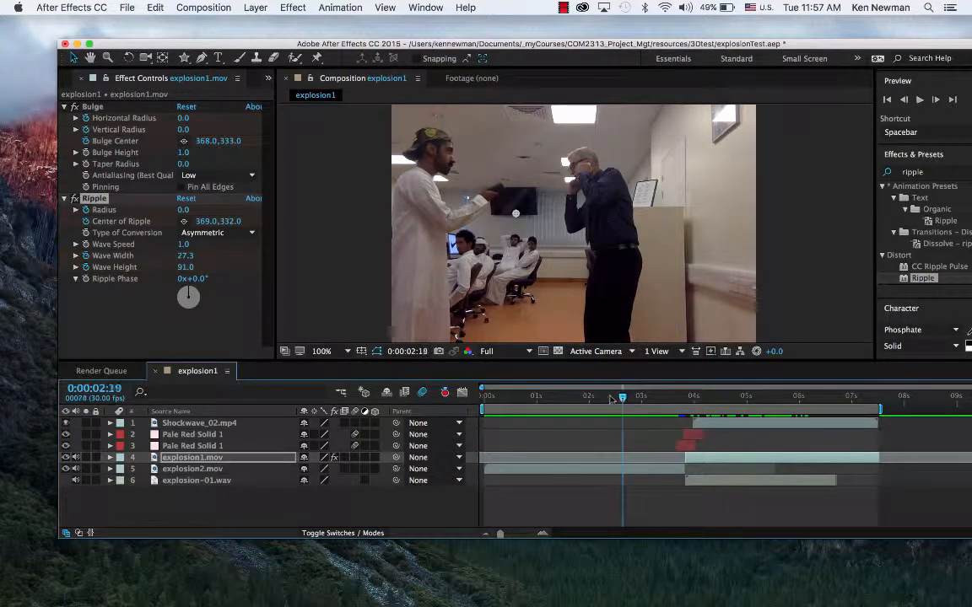
click(555, 397)
key(space)
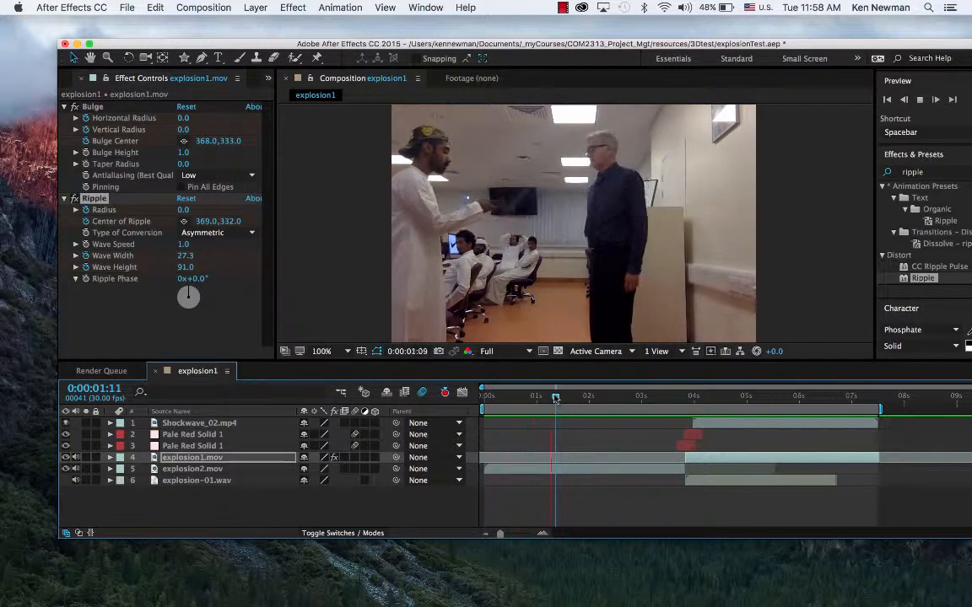
key(space)
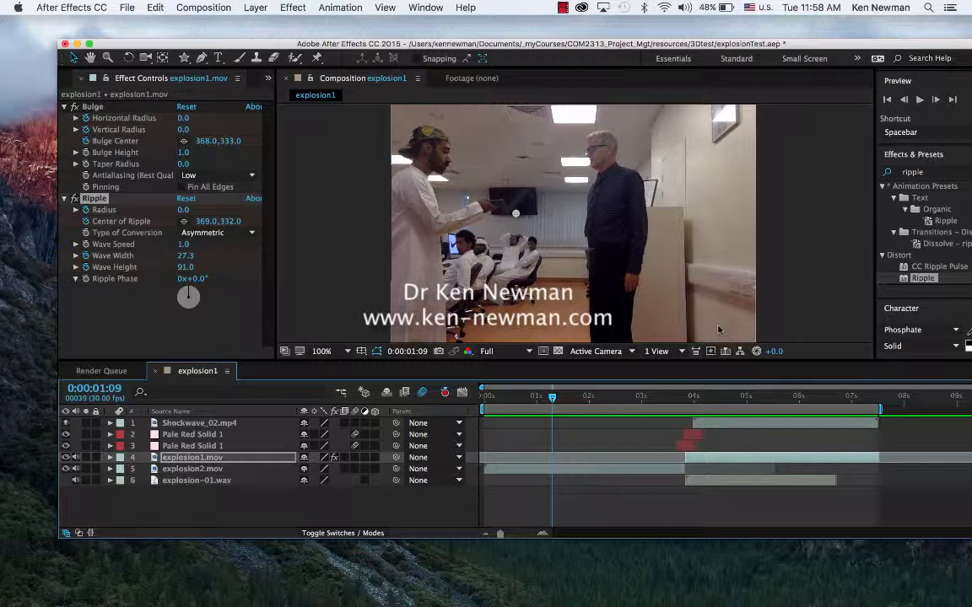
click(563, 8)
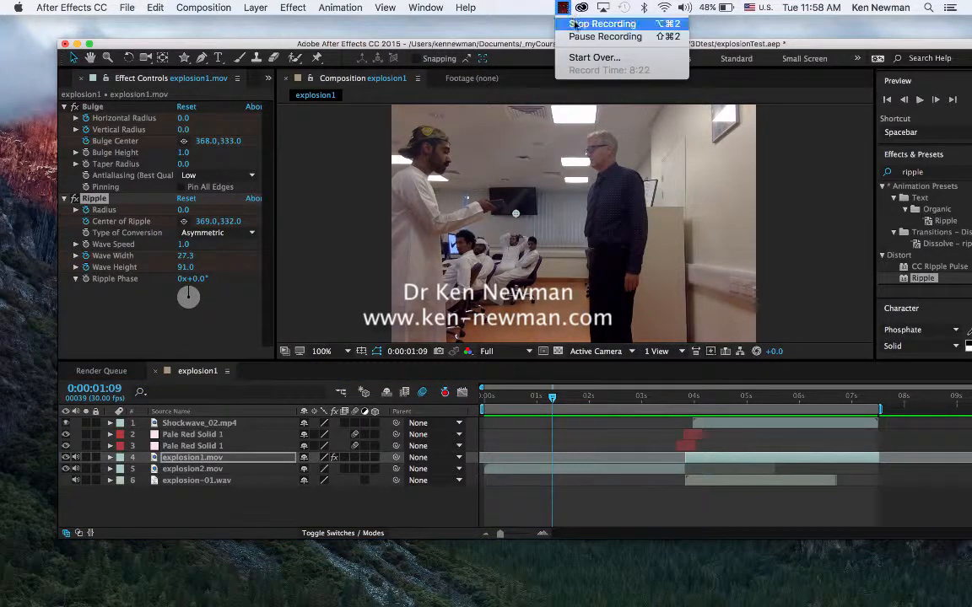
click(574, 24)
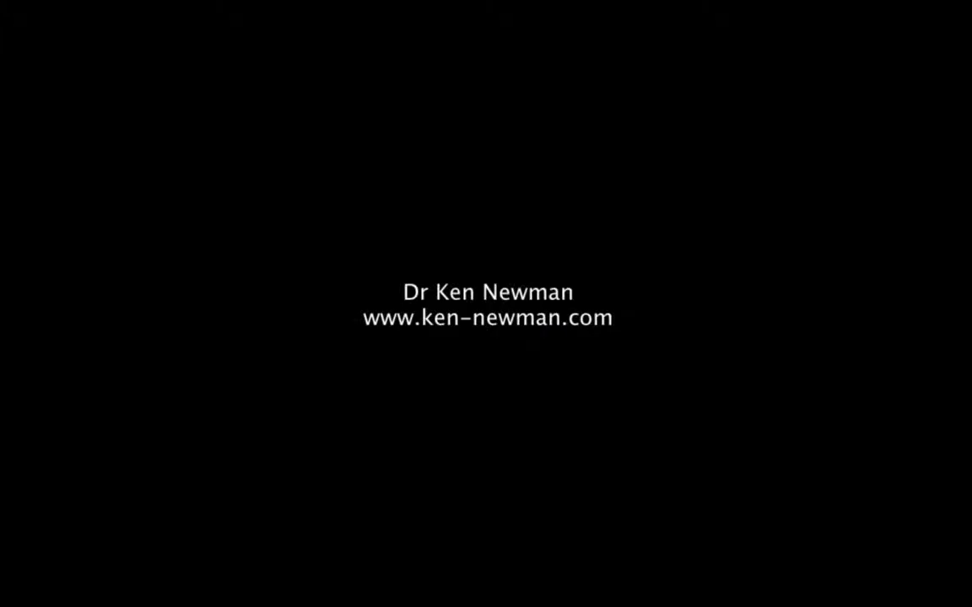